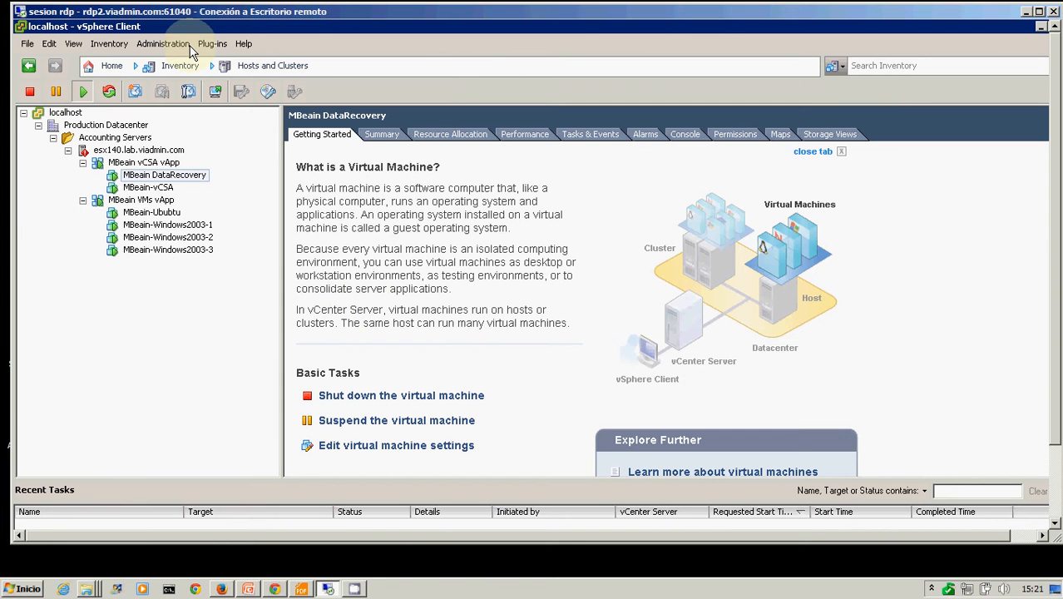
Step: Check the status of the installed VMware Data Recovery plug-in in the Plug-in Manager and close it
{"action": "left_click", "coordinate": [212, 43]}
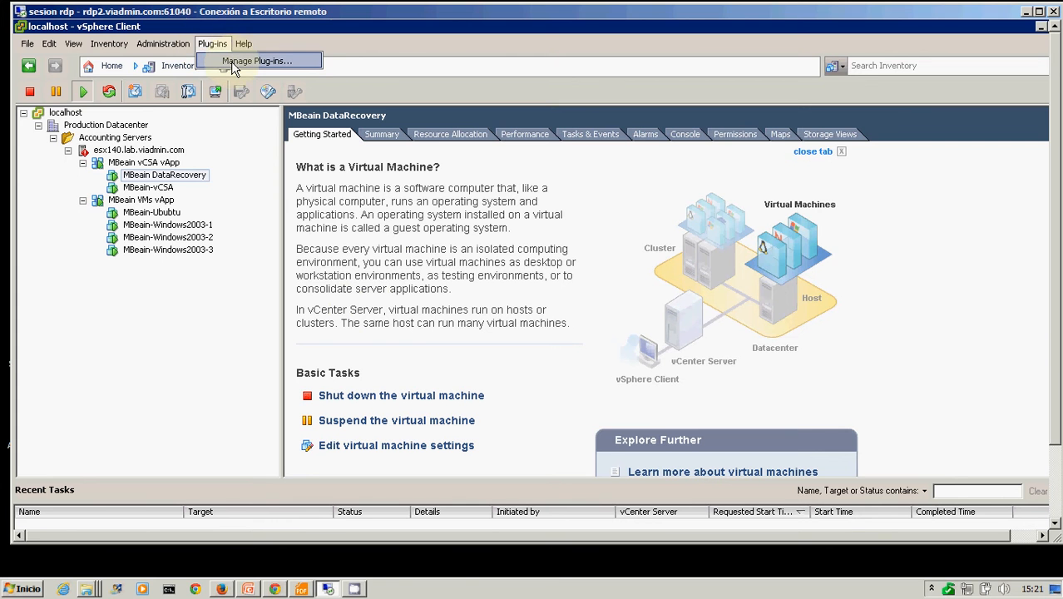
{"action": "left_click", "coordinate": [233, 62]}
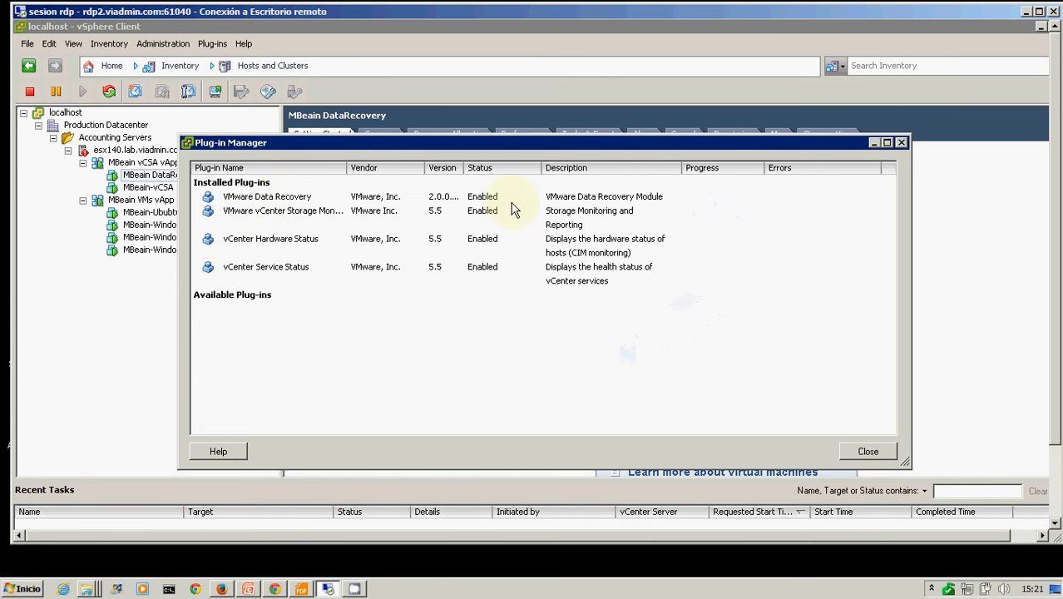
{"action": "left_click", "coordinate": [900, 143]}
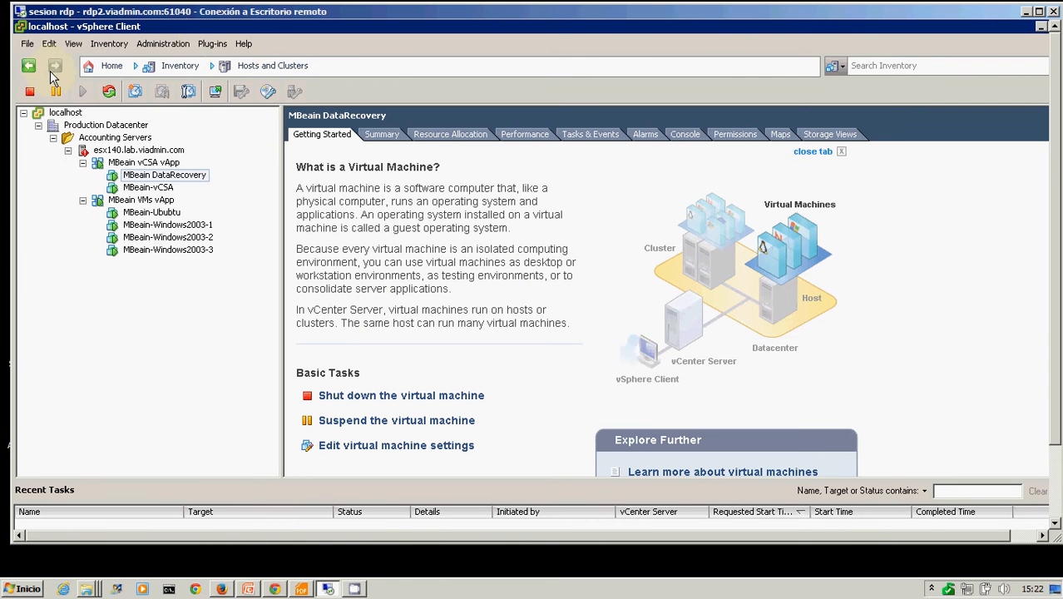
Step: Start an OVF template deployment using the VMwareDataRecovery_OVF10 package as the source
{"action": "left_click", "coordinate": [26, 44]}
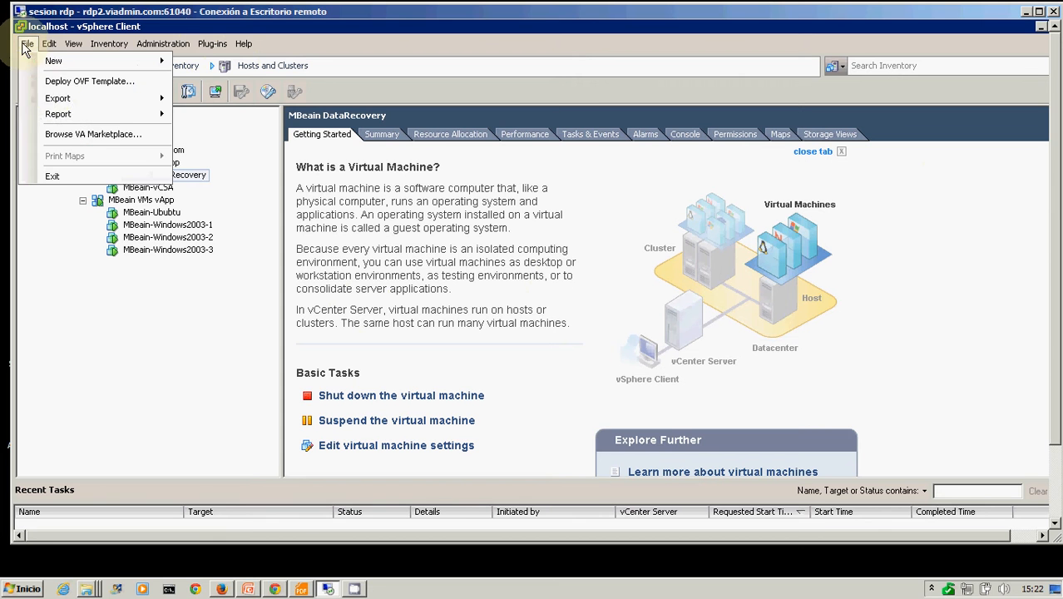
{"action": "left_click", "coordinate": [59, 83]}
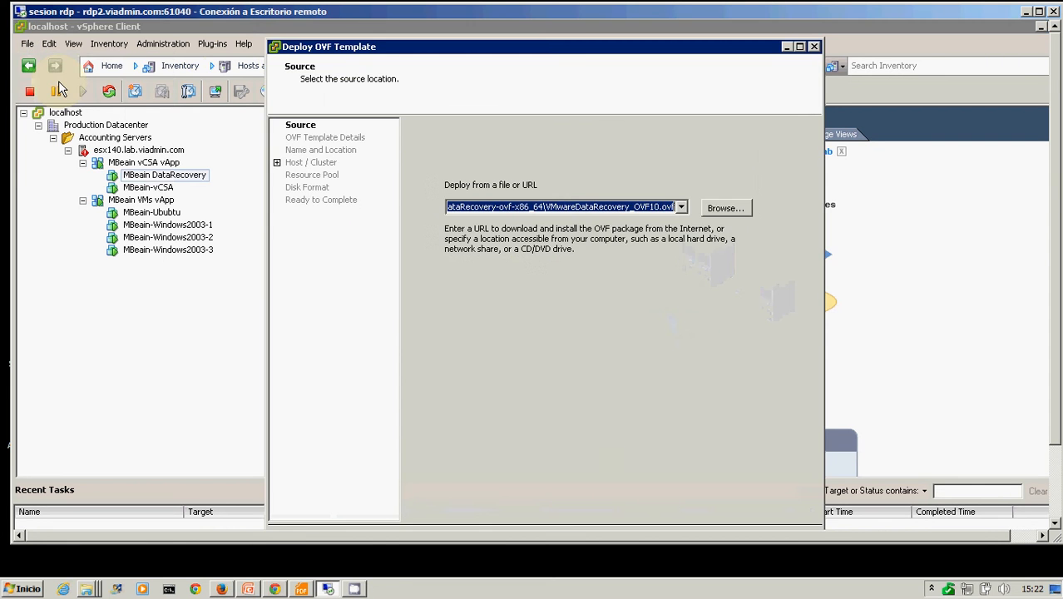
{"action": "left_click", "coordinate": [727, 209]}
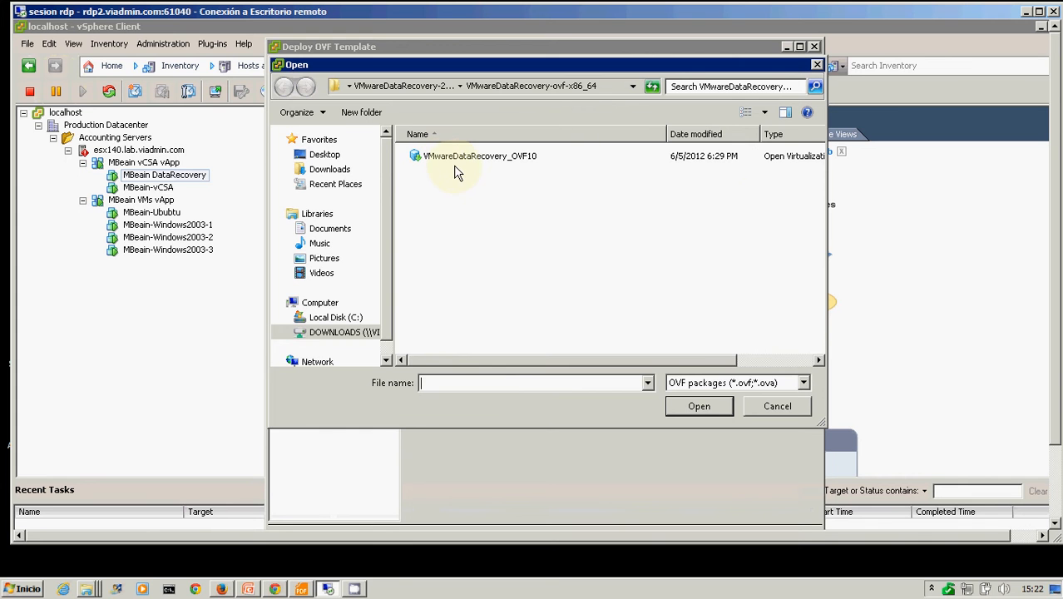
{"action": "left_click", "coordinate": [475, 158]}
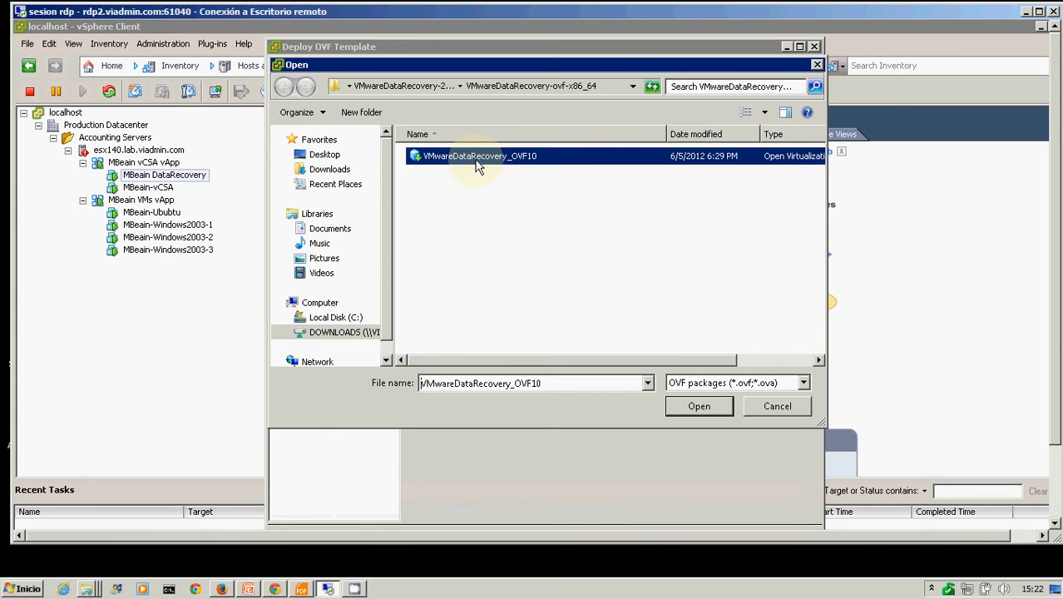
{"action": "left_click", "coordinate": [695, 411]}
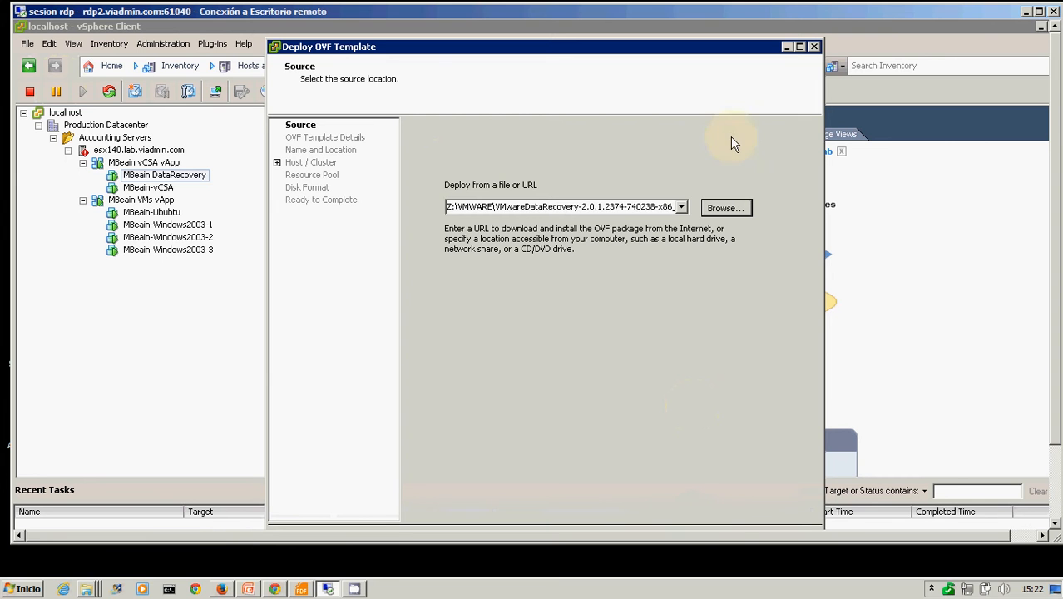
{"action": "left_click", "coordinate": [1038, 11]}
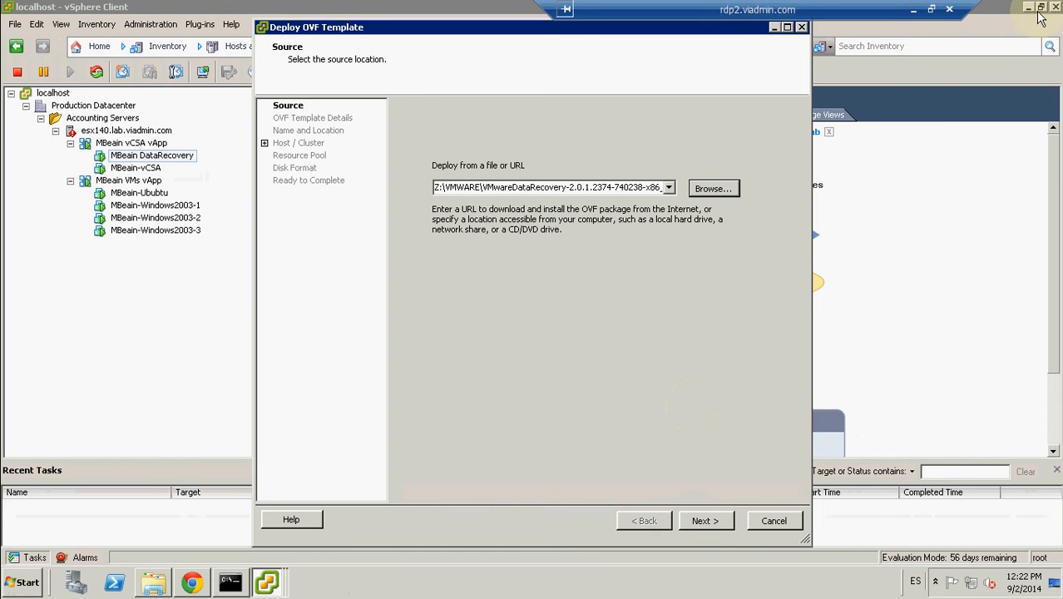
{"action": "left_click", "coordinate": [707, 523]}
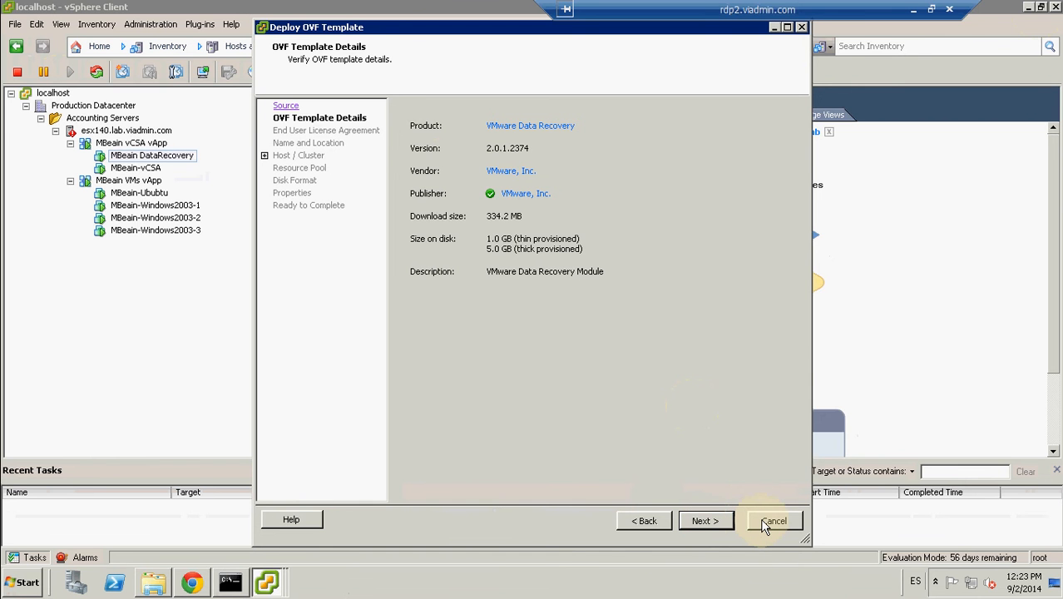
Step: Accept the template's license agreement and keep the name VMware Data Recovery with Production Datacenter as the inventory location
{"action": "left_click", "coordinate": [712, 523]}
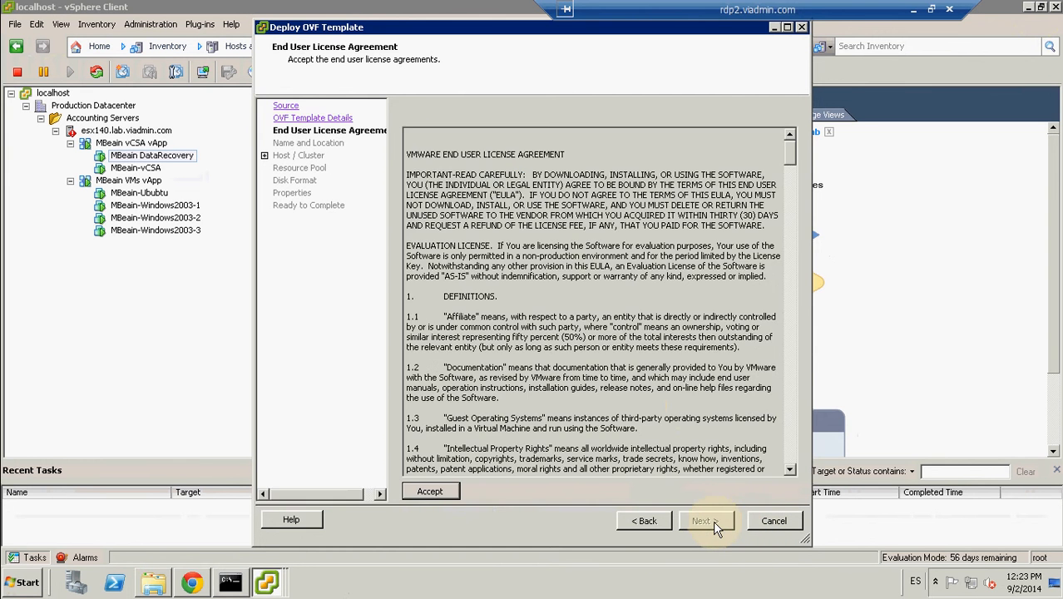
{"action": "left_click", "coordinate": [428, 490]}
{"action": "left_click", "coordinate": [698, 523]}
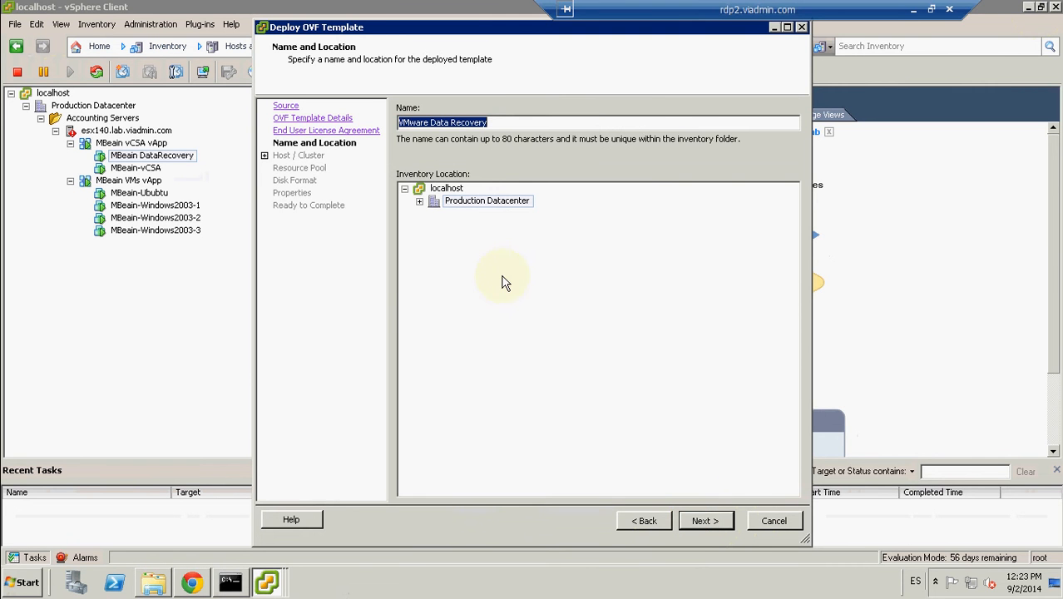
{"action": "left_click", "coordinate": [420, 204]}
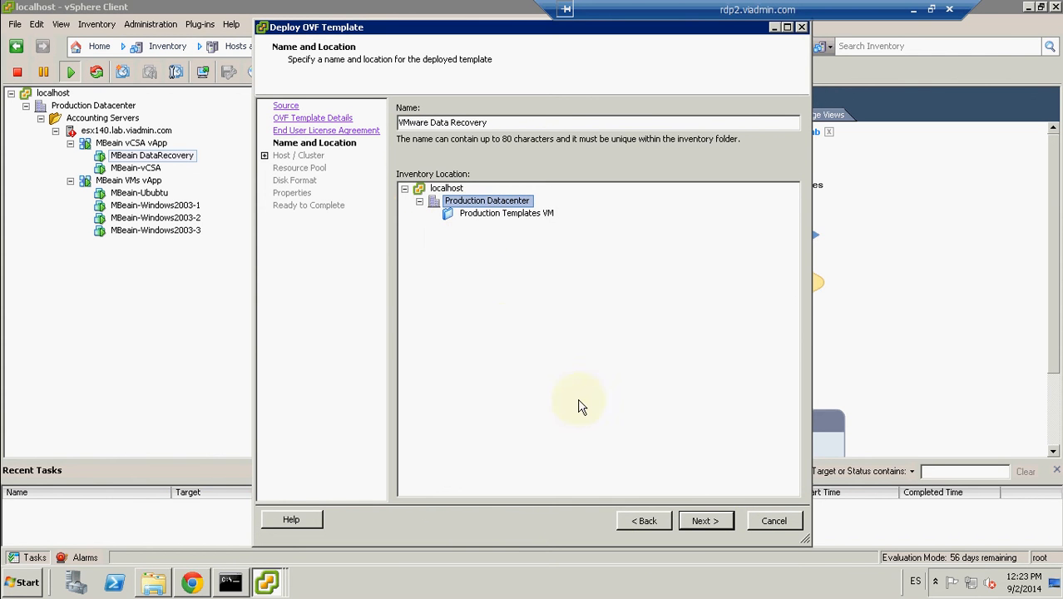
{"action": "left_click", "coordinate": [701, 525]}
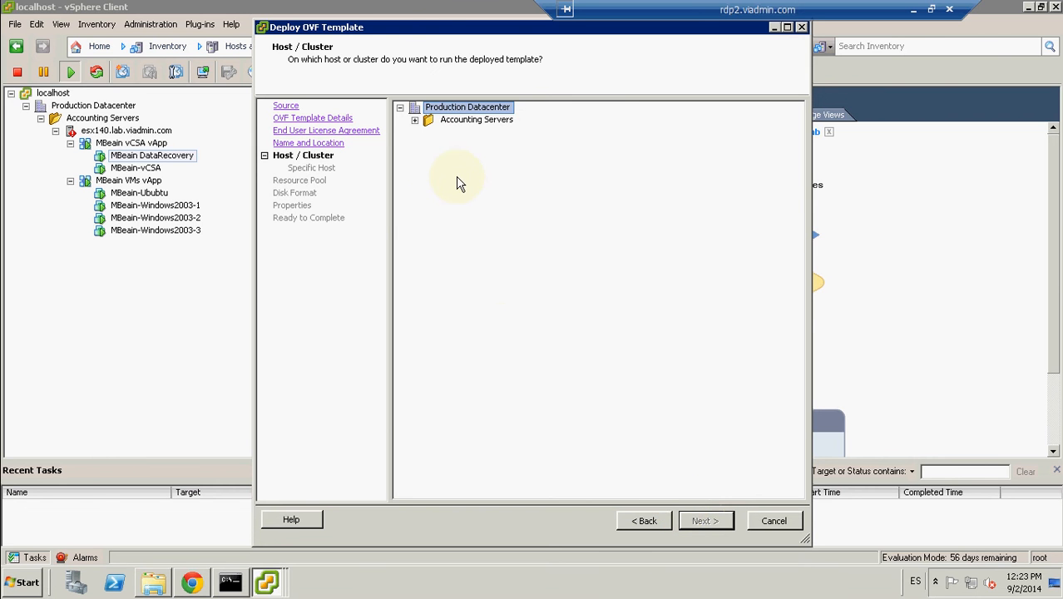
Step: Choose host esx140.lab.viadmin.com under Accounting Servers to run the template and use it as the resource pool
{"action": "left_click", "coordinate": [415, 122]}
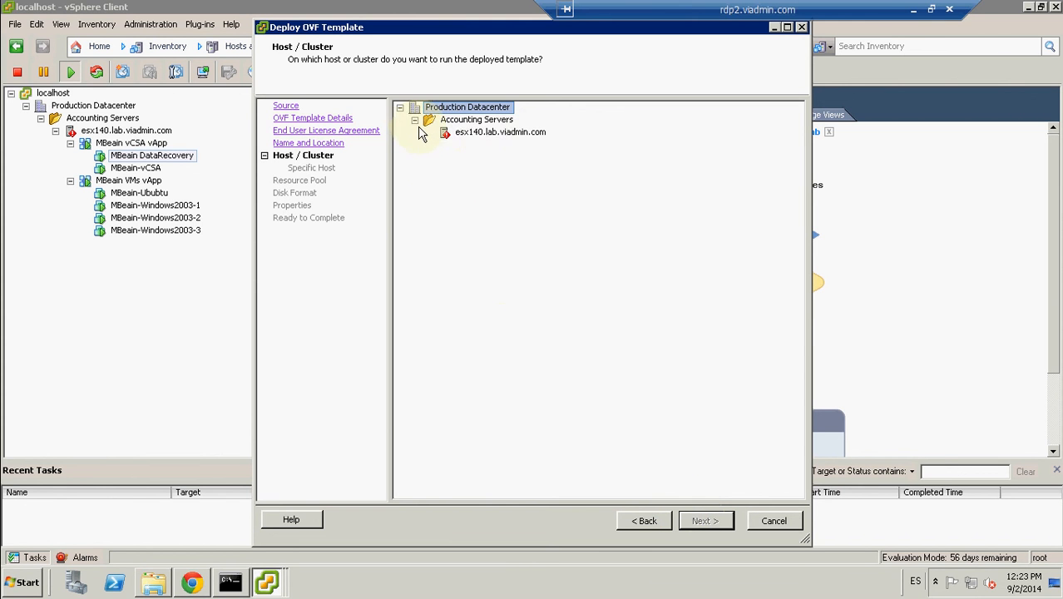
{"action": "left_click", "coordinate": [492, 134]}
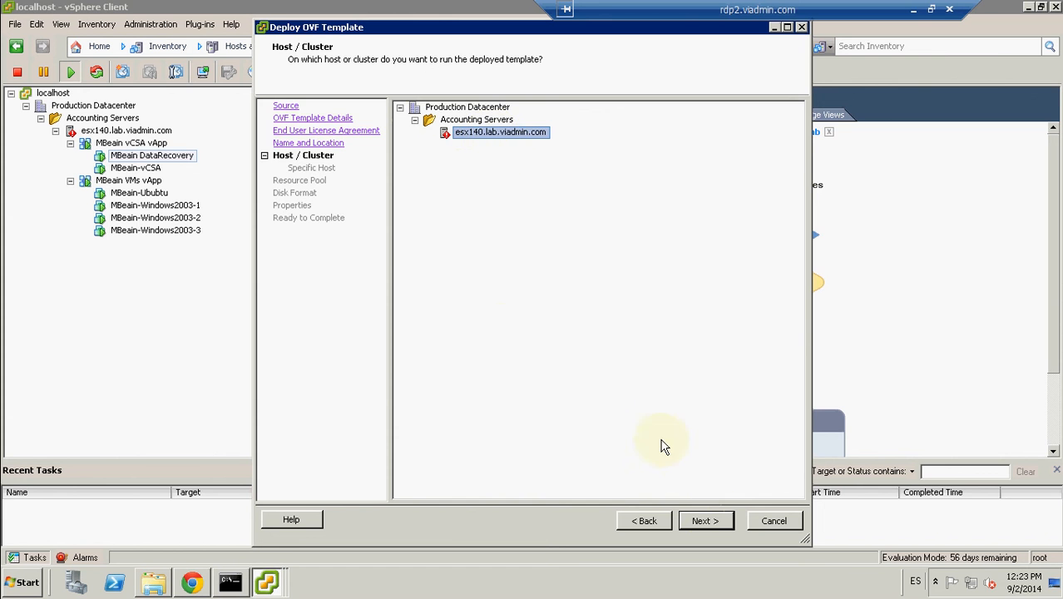
{"action": "left_click", "coordinate": [719, 521]}
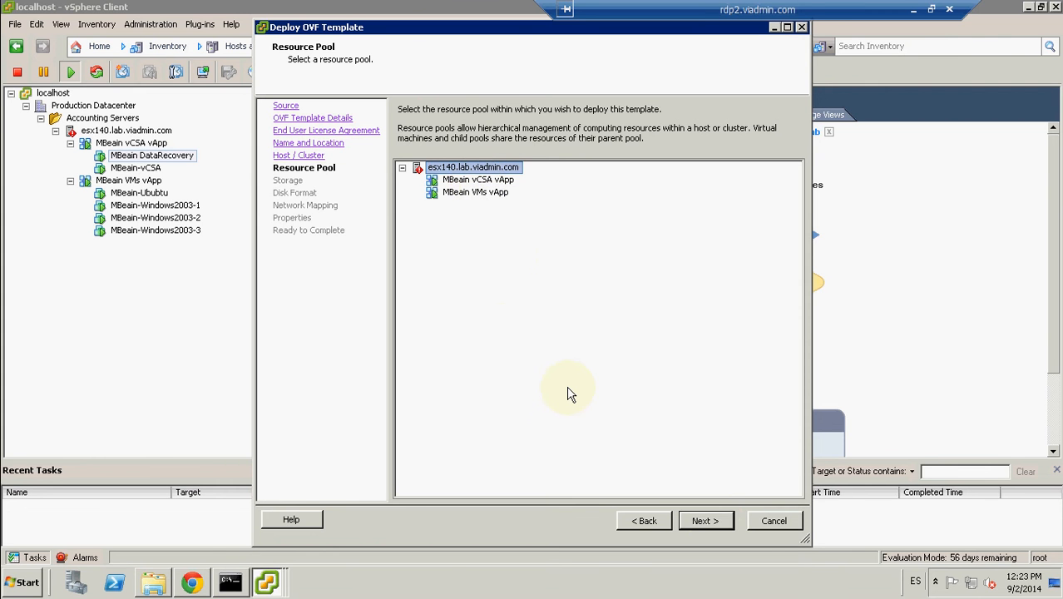
{"action": "left_click", "coordinate": [704, 520]}
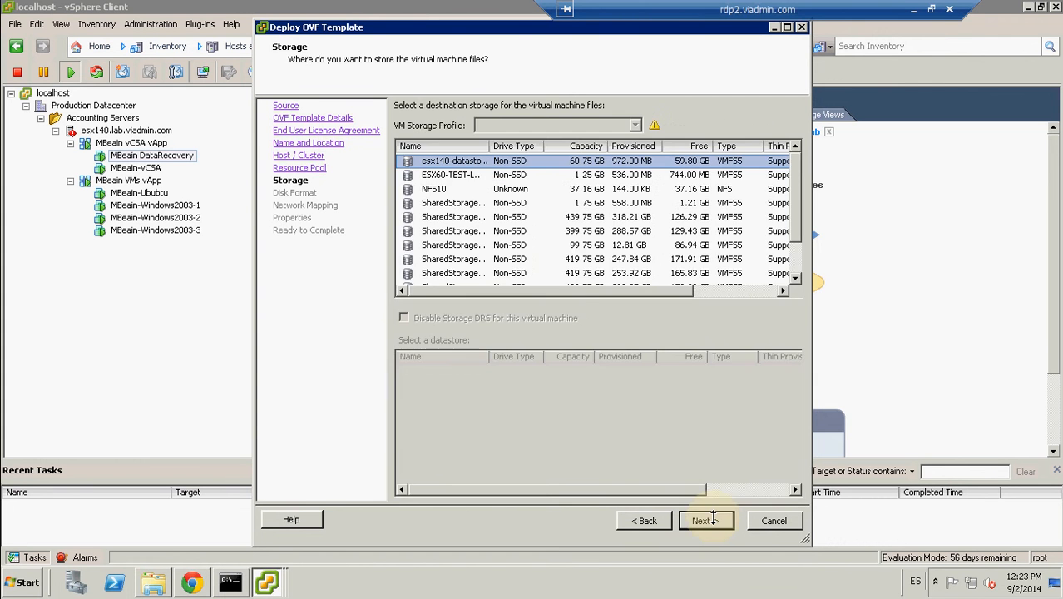
Step: Select the SharedStorage14N datastore for the virtual machine files with the Thick Provision Lazy Zeroed disk format
{"action": "left_click_drag", "start_coordinate": [499, 146], "coordinate": [541, 146]}
{"action": "left_click", "coordinate": [462, 232]}
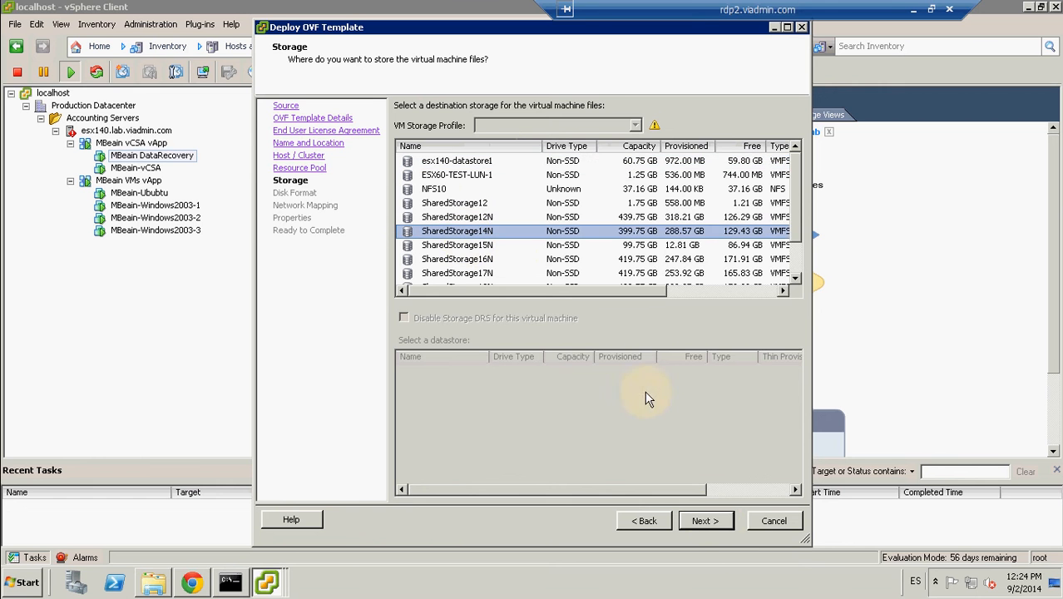
{"action": "left_click", "coordinate": [704, 520]}
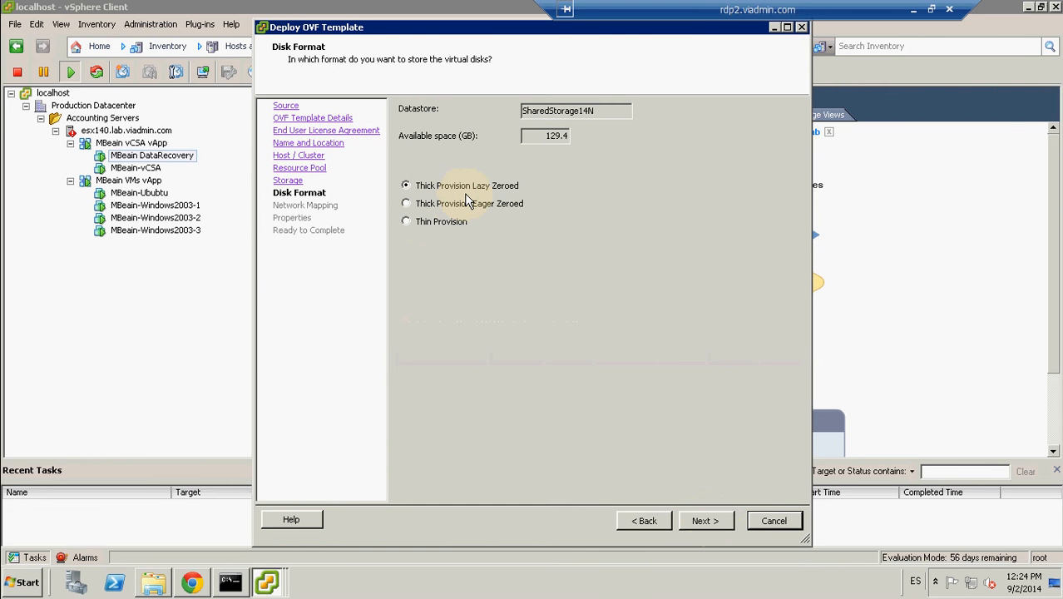
{"action": "left_click", "coordinate": [701, 521]}
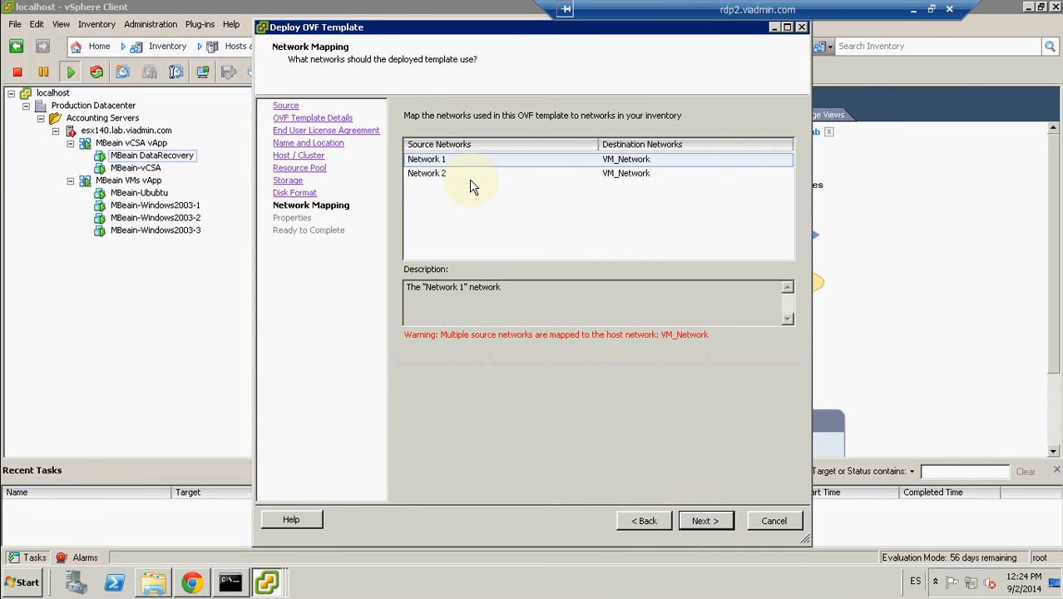
Step: Keep both source networks mapped to VM_Network, review the UTC timezone setting, and cancel the template deployment
{"action": "left_click", "coordinate": [628, 174]}
{"action": "left_click", "coordinate": [669, 199]}
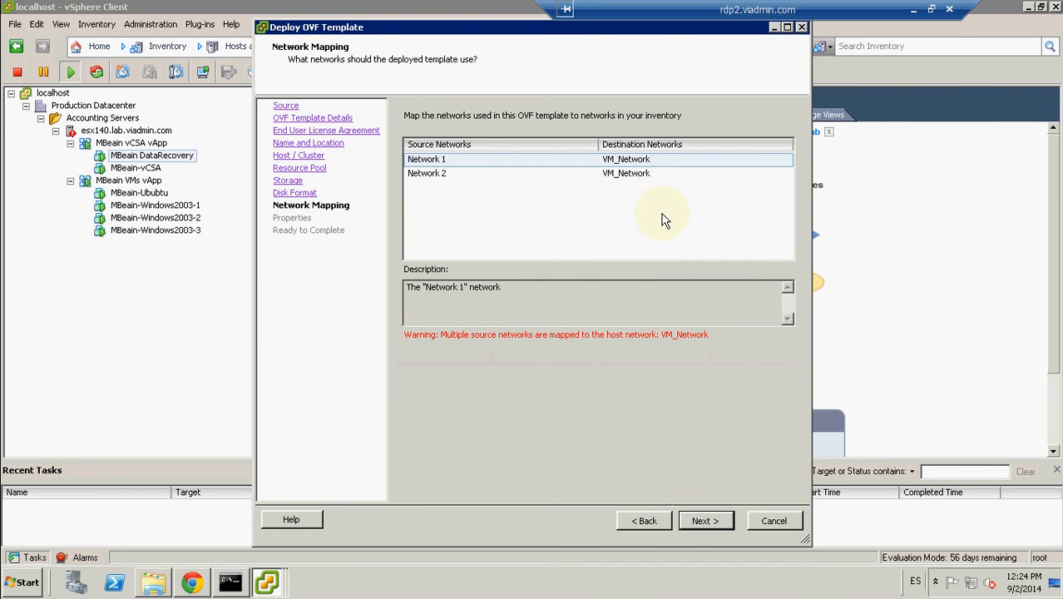
{"action": "left_click", "coordinate": [708, 523]}
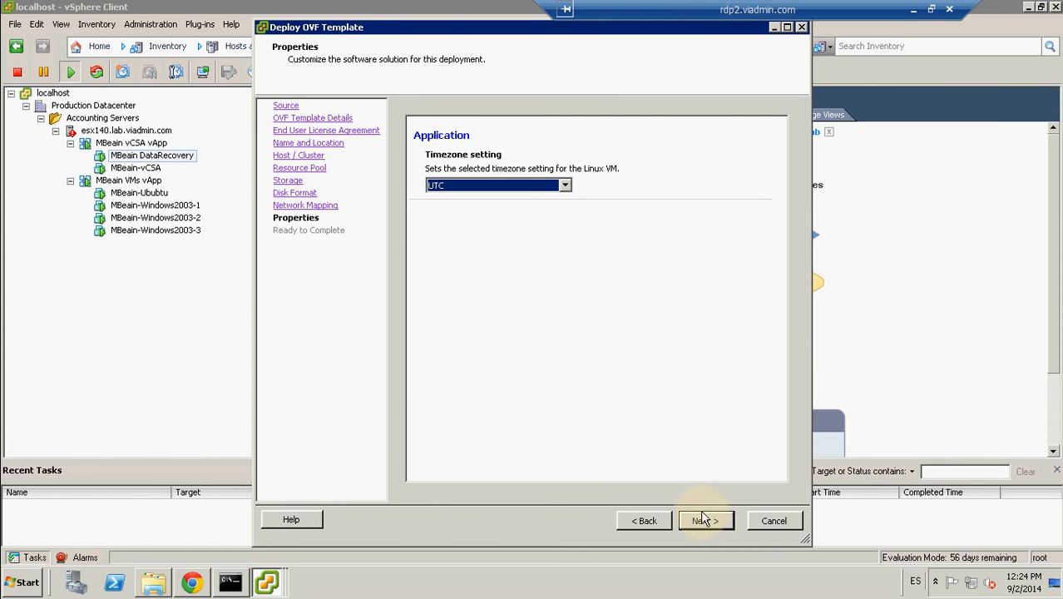
{"action": "left_click", "coordinate": [566, 186]}
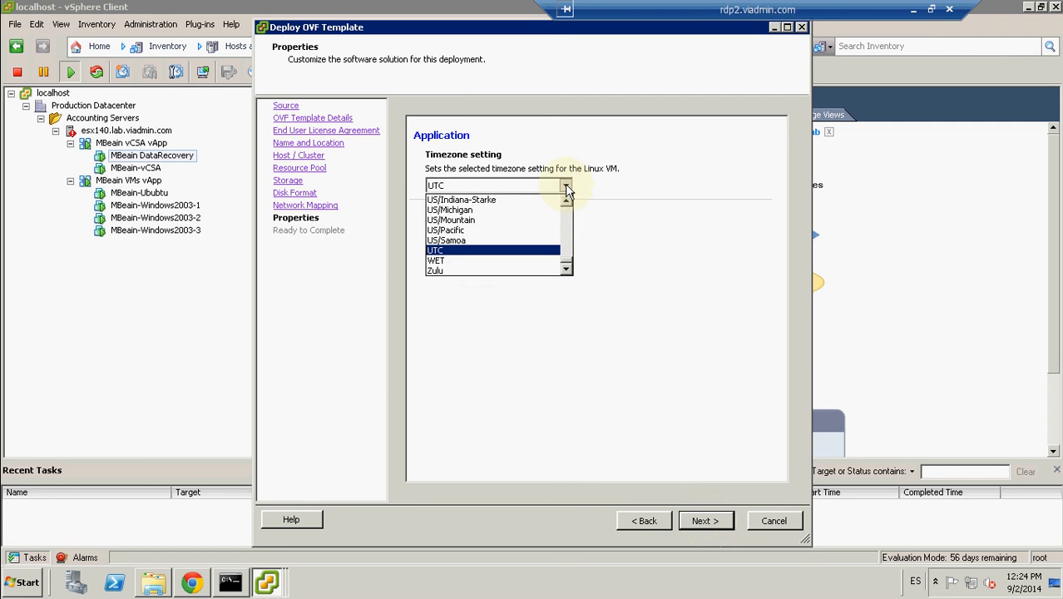
{"action": "left_click", "coordinate": [504, 181]}
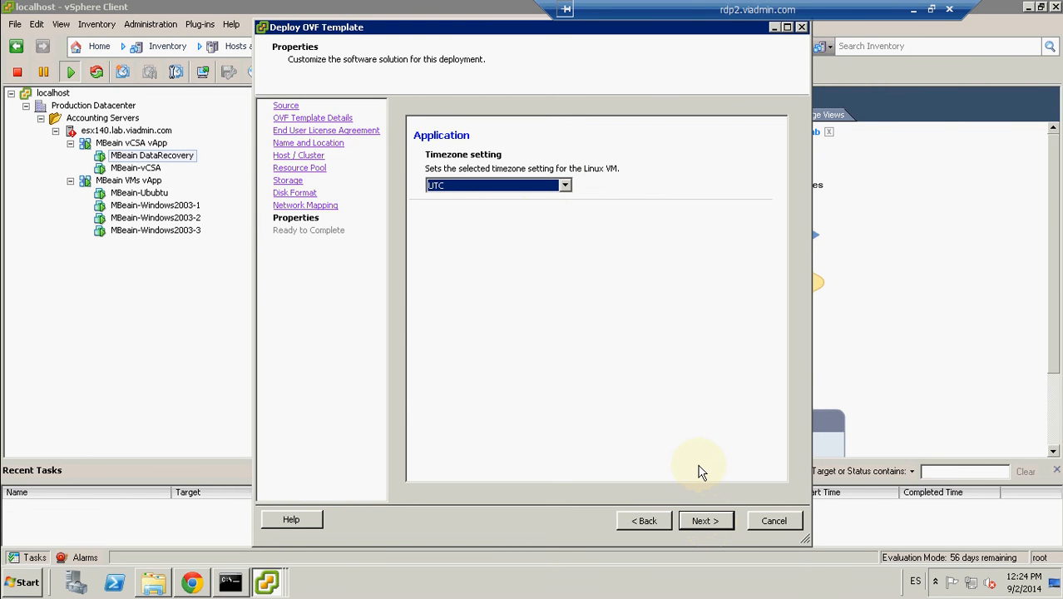
{"action": "left_click", "coordinate": [773, 522]}
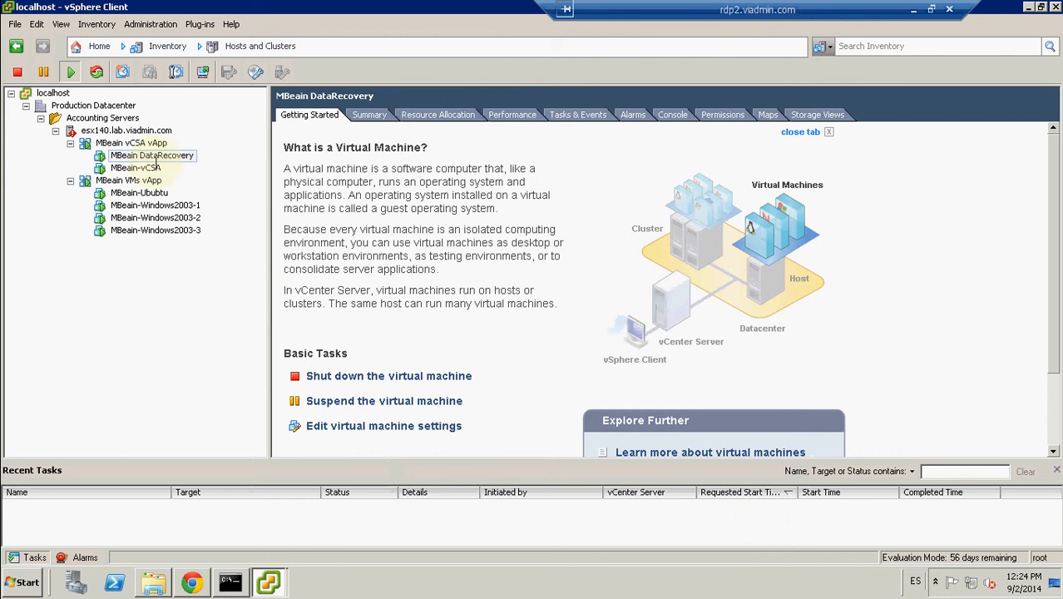
Step: Open the settings of the DataRecovery virtual machine and inspect the properties of Hard disk 1
{"action": "right_click", "coordinate": [153, 163]}
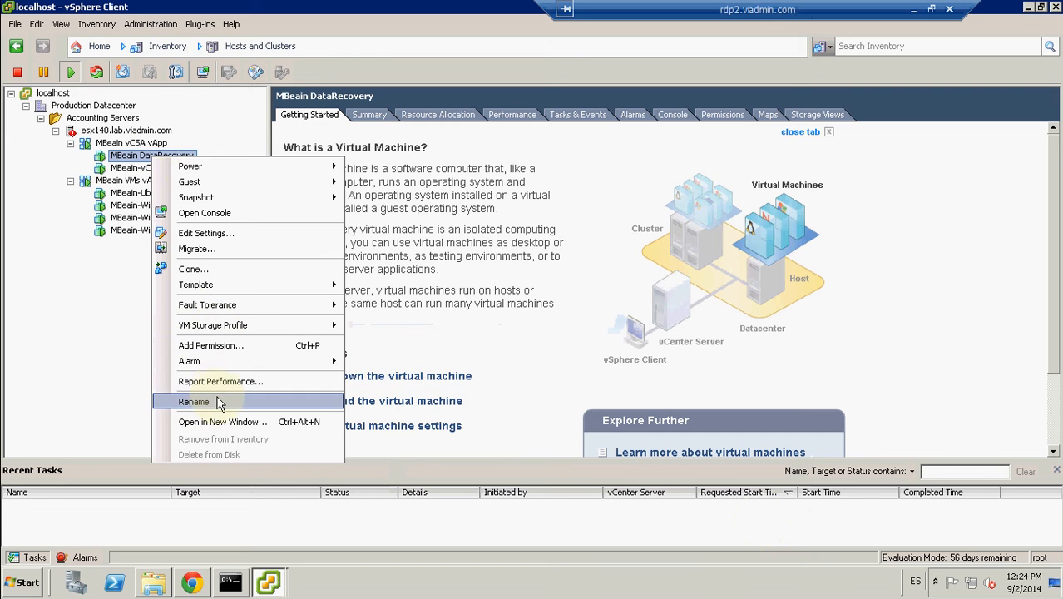
{"action": "left_click", "coordinate": [234, 232]}
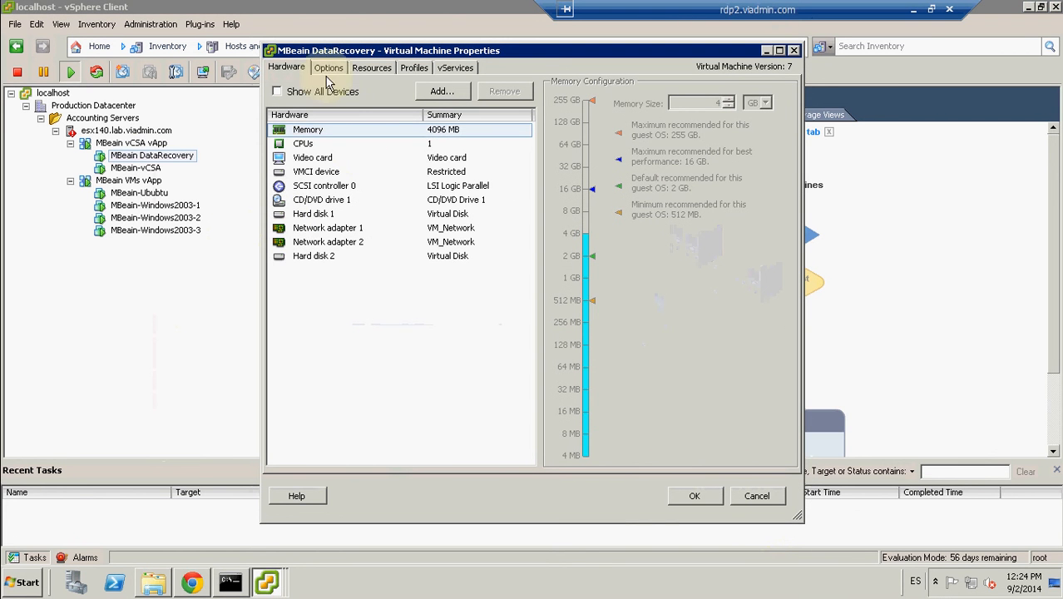
{"action": "left_click", "coordinate": [317, 214]}
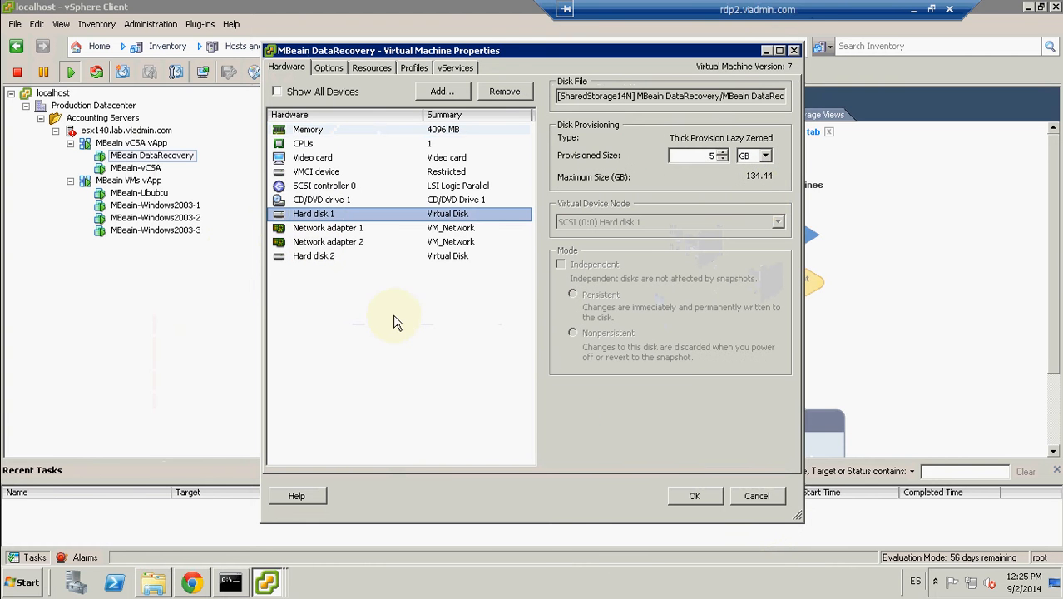
Step: Walk through adding a new 16 GB Thick Provision Lazy Zeroed hard disk on SCSI (0:2), and cancel the Add Hardware wizard
{"action": "left_click", "coordinate": [447, 93]}
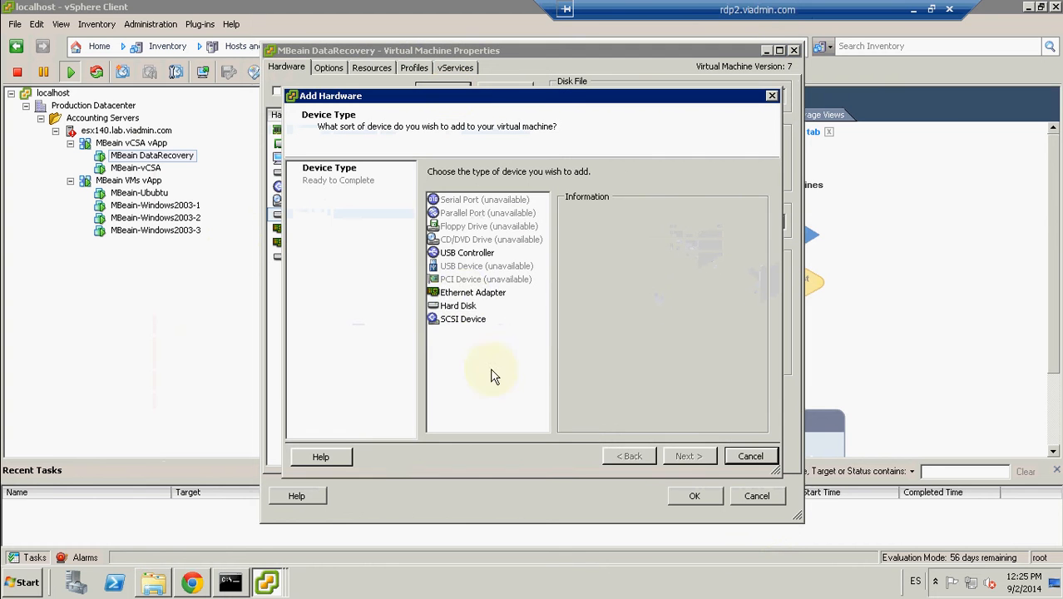
{"action": "left_click", "coordinate": [464, 306]}
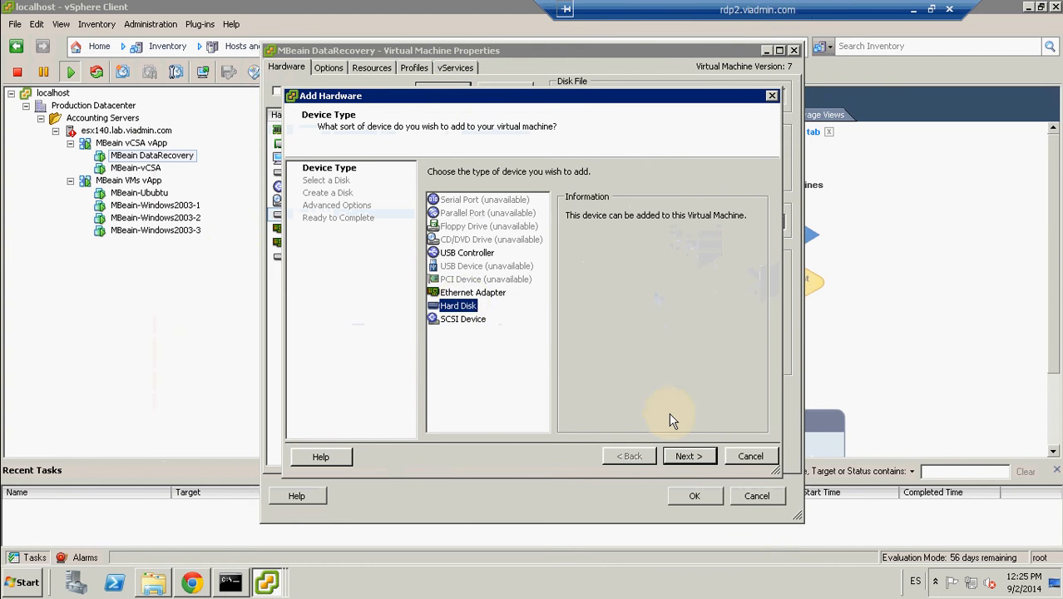
{"action": "left_click", "coordinate": [687, 455]}
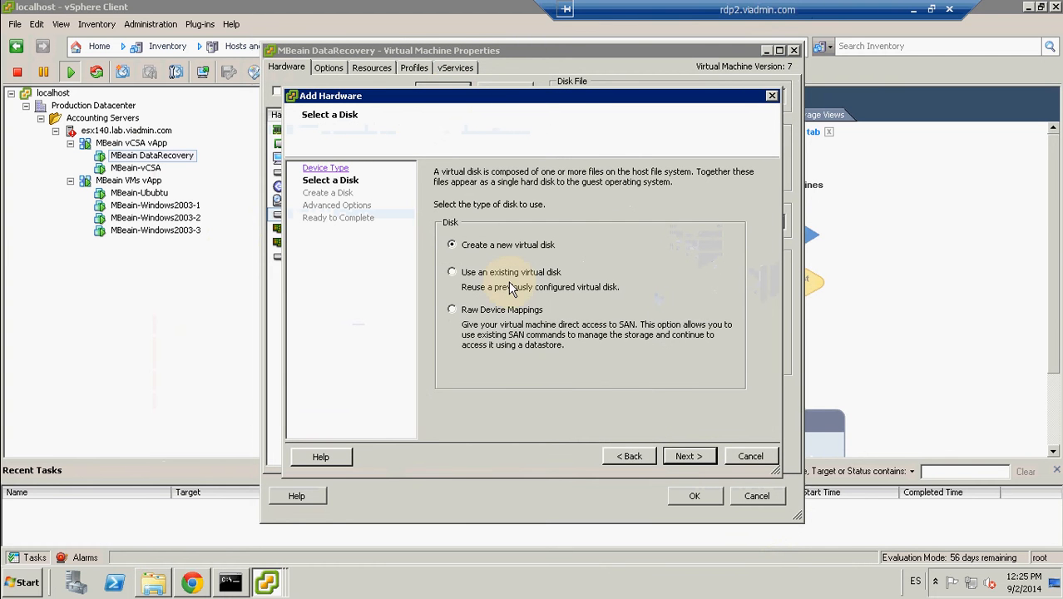
{"action": "left_click", "coordinate": [689, 457]}
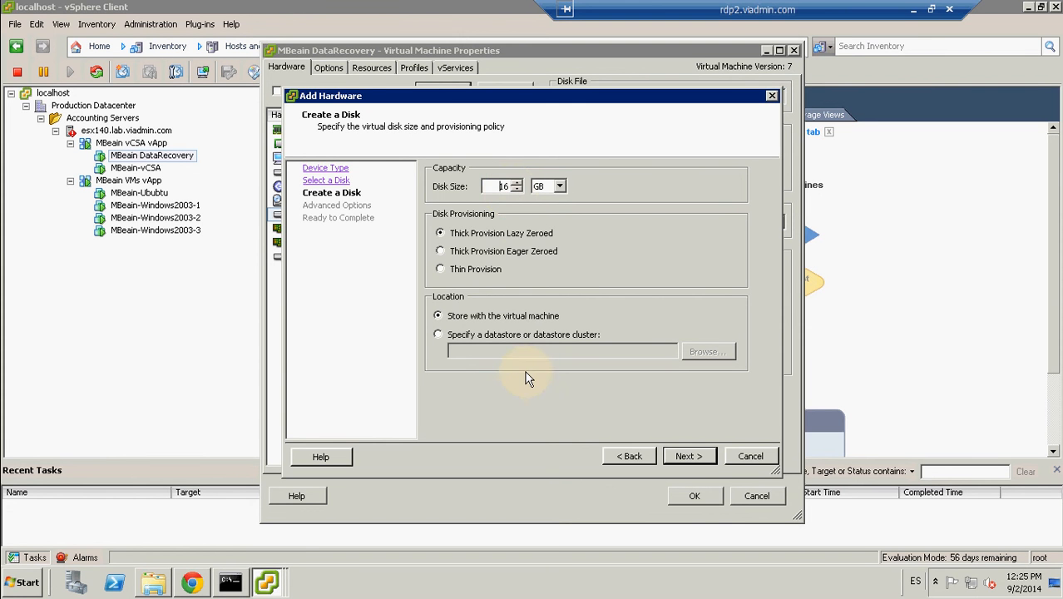
{"action": "left_click", "coordinate": [688, 456]}
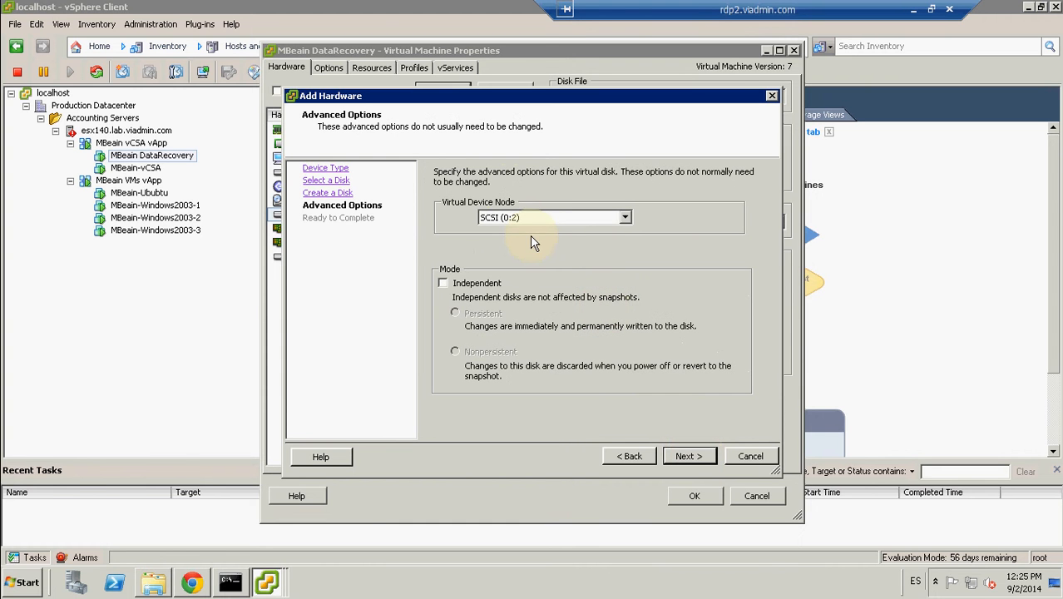
{"action": "left_click", "coordinate": [571, 219]}
{"action": "left_click", "coordinate": [572, 218]}
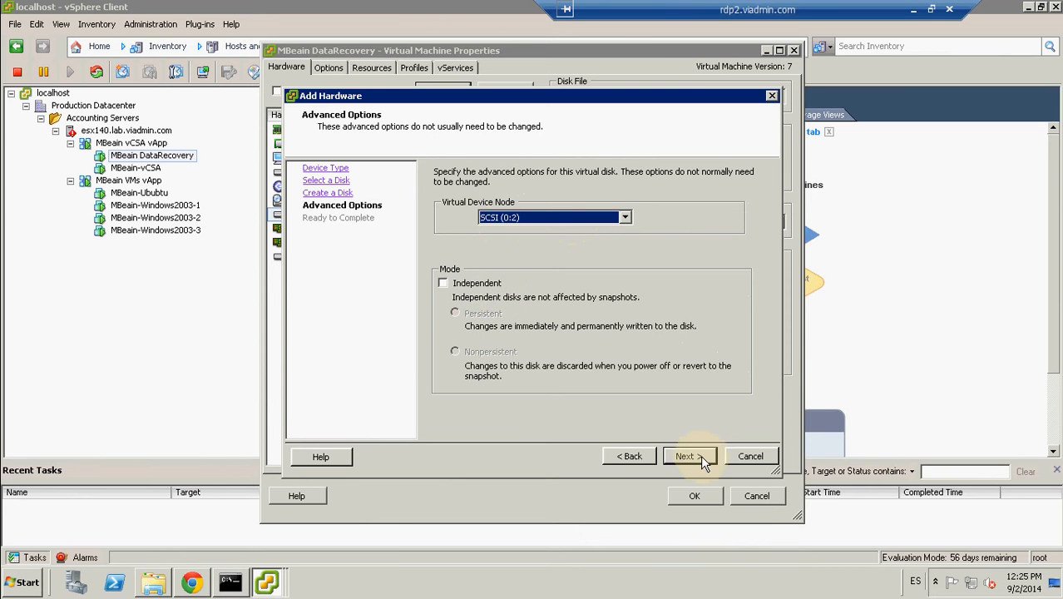
{"action": "left_click", "coordinate": [755, 457]}
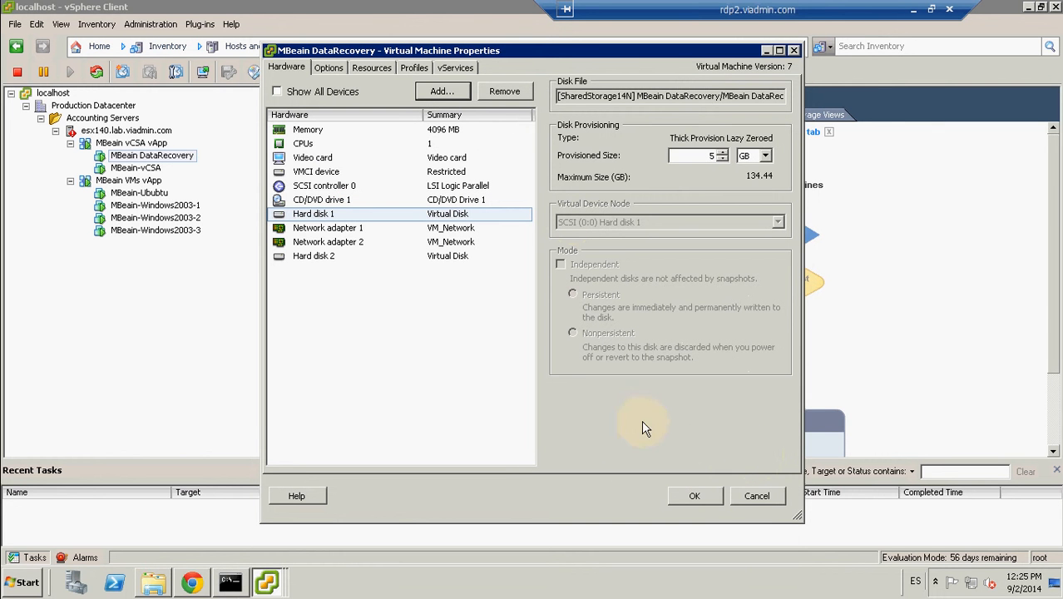
Step: Compare the properties of Hard disk 2 and Hard disk 1, and close the virtual machine settings without saving
{"action": "left_click", "coordinate": [305, 255]}
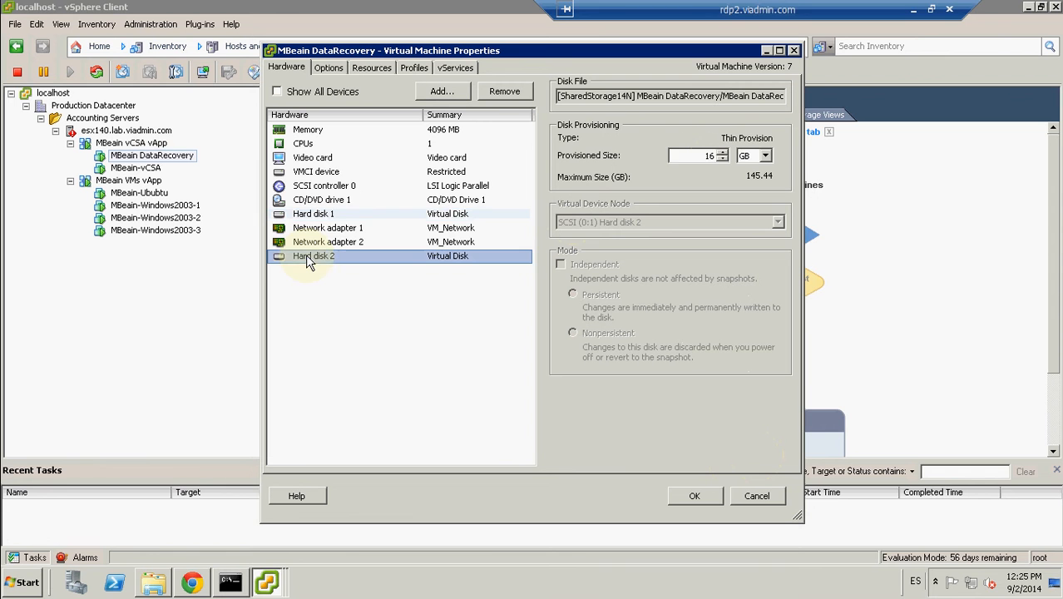
{"action": "left_click", "coordinate": [324, 214]}
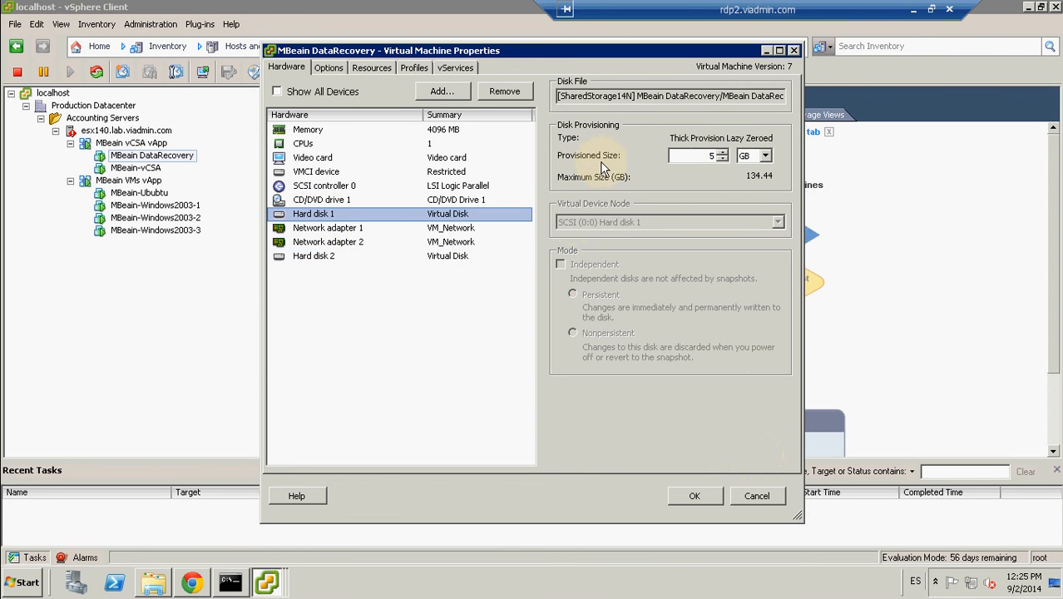
{"action": "left_click", "coordinate": [756, 495]}
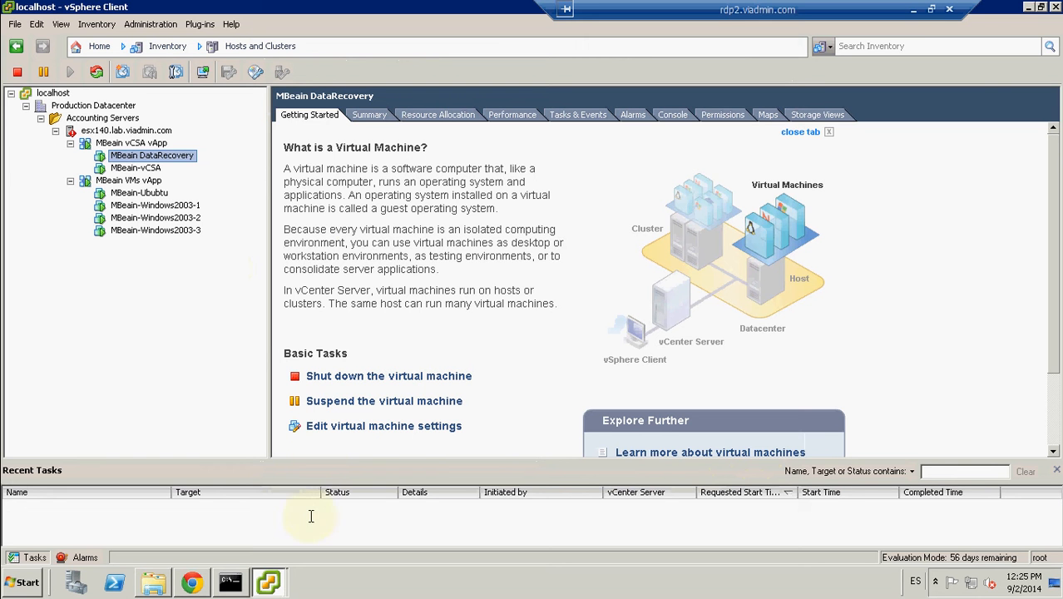
Step: Switch to the DataRecovery virtual machine's console and start its Configure Network routine
{"action": "left_click", "coordinate": [268, 586]}
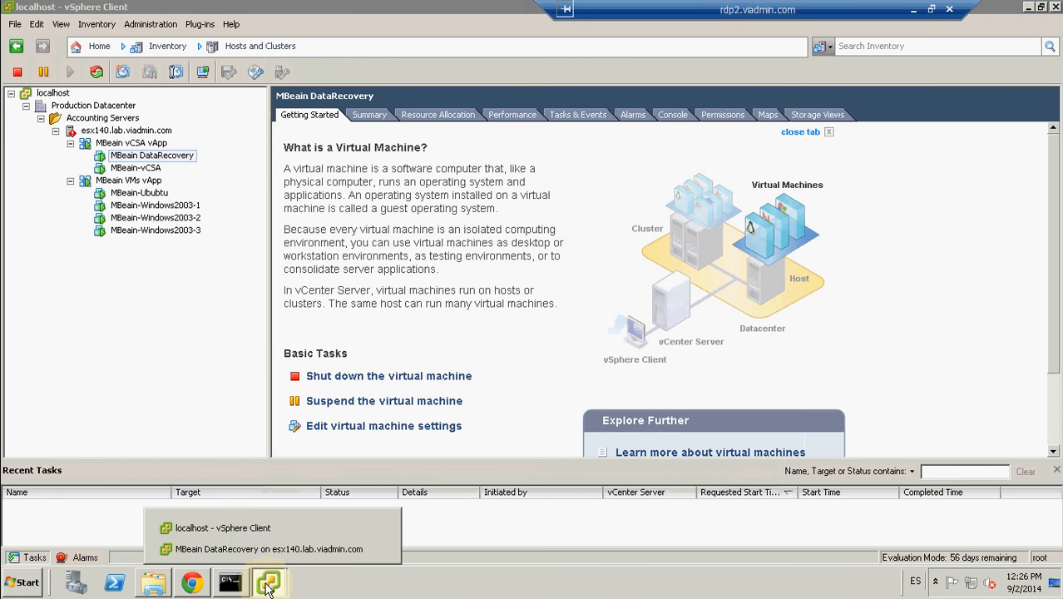
{"action": "left_click", "coordinate": [258, 549]}
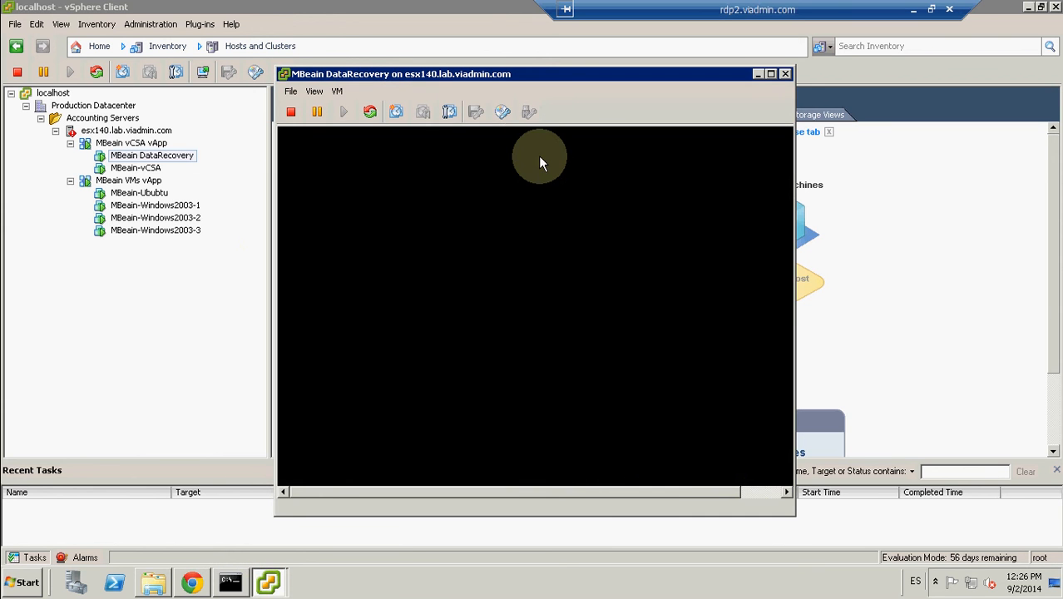
{"action": "left_click", "coordinate": [338, 92]}
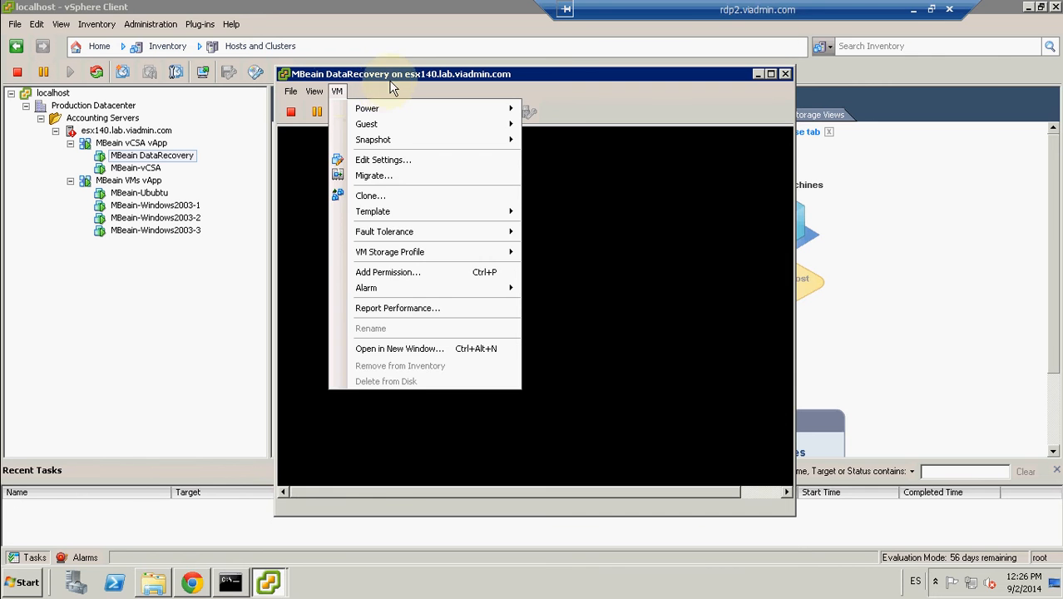
{"action": "left_click", "coordinate": [421, 218]}
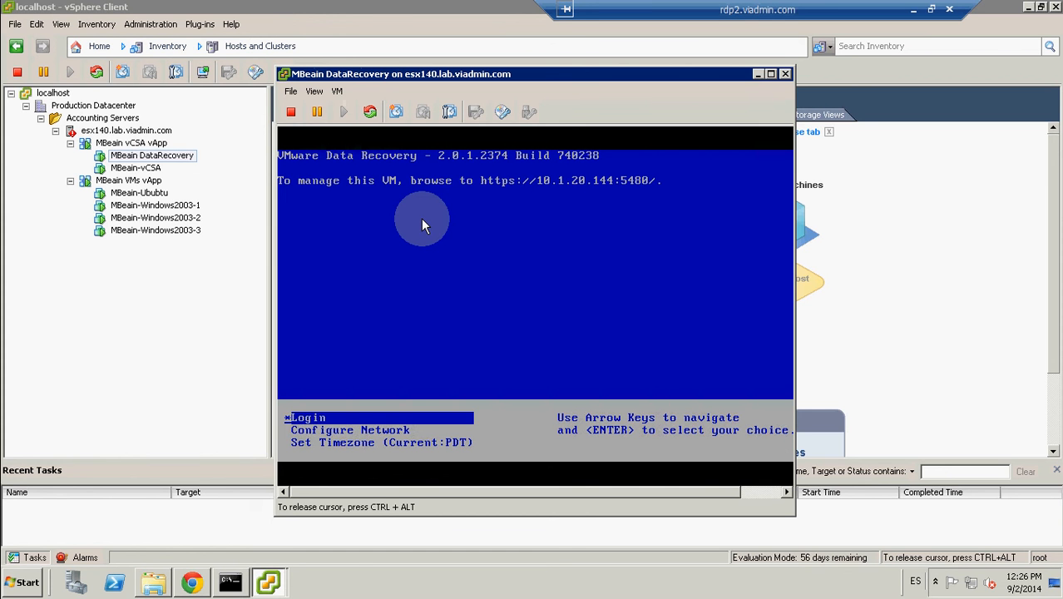
{"action": "key", "text": "Down"}
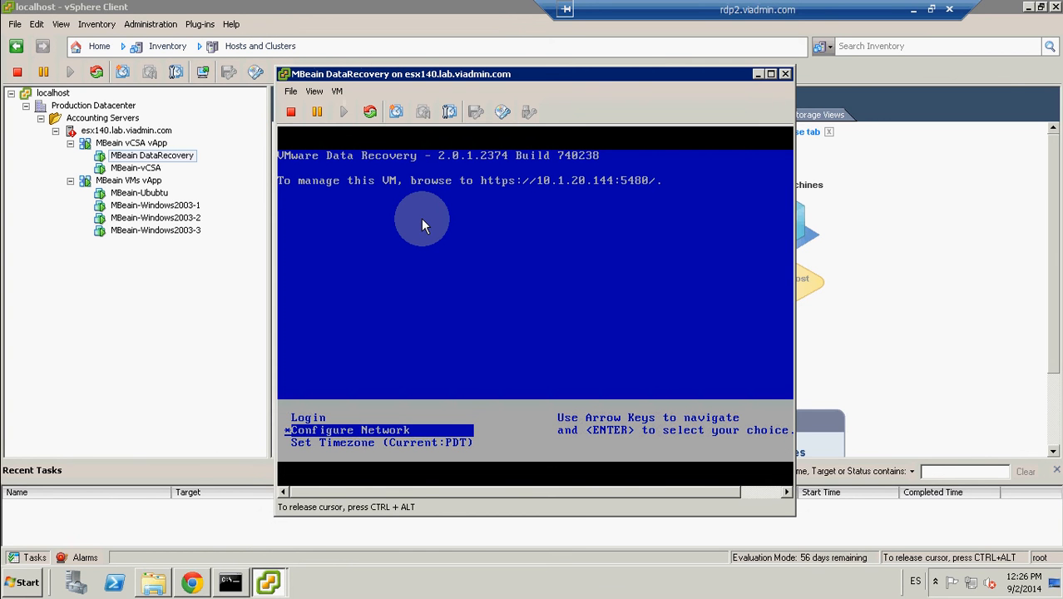
{"action": "key", "text": "Return"}
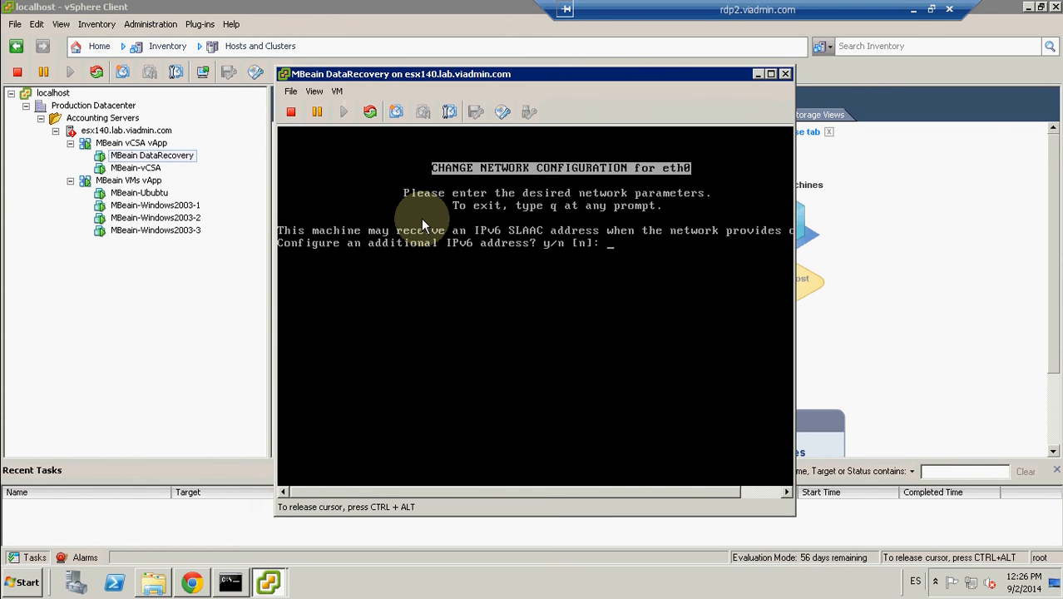
Step: Decline an additional IPv6 address for eth0 and choose a static IPv4 address instead of a DHCPv4 server
{"action": "type", "text": "n"}
{"action": "key", "text": "Return"}
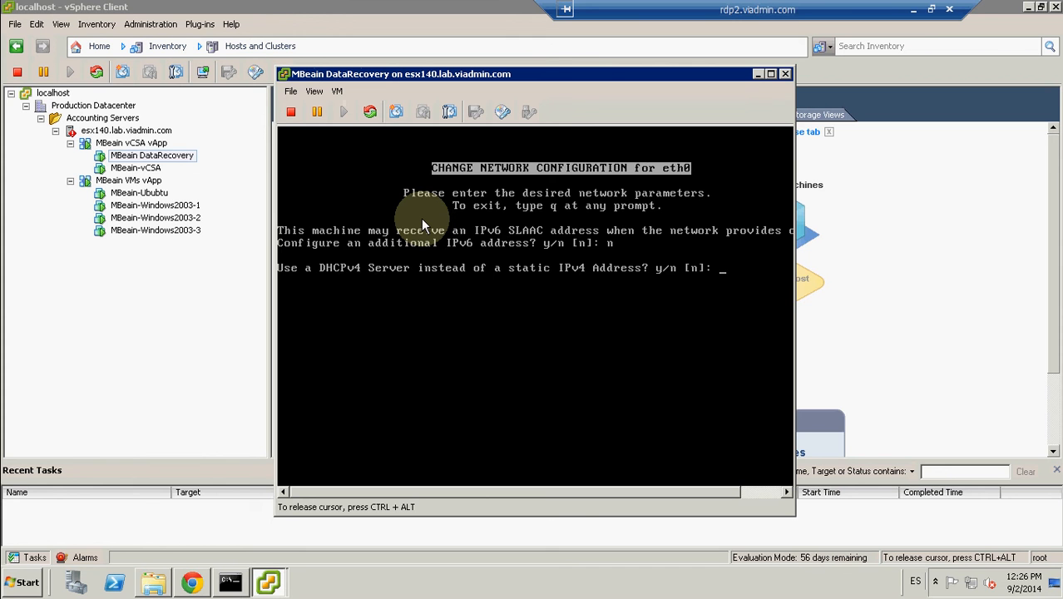
{"action": "type", "text": "n"}
{"action": "key", "text": "Return"}
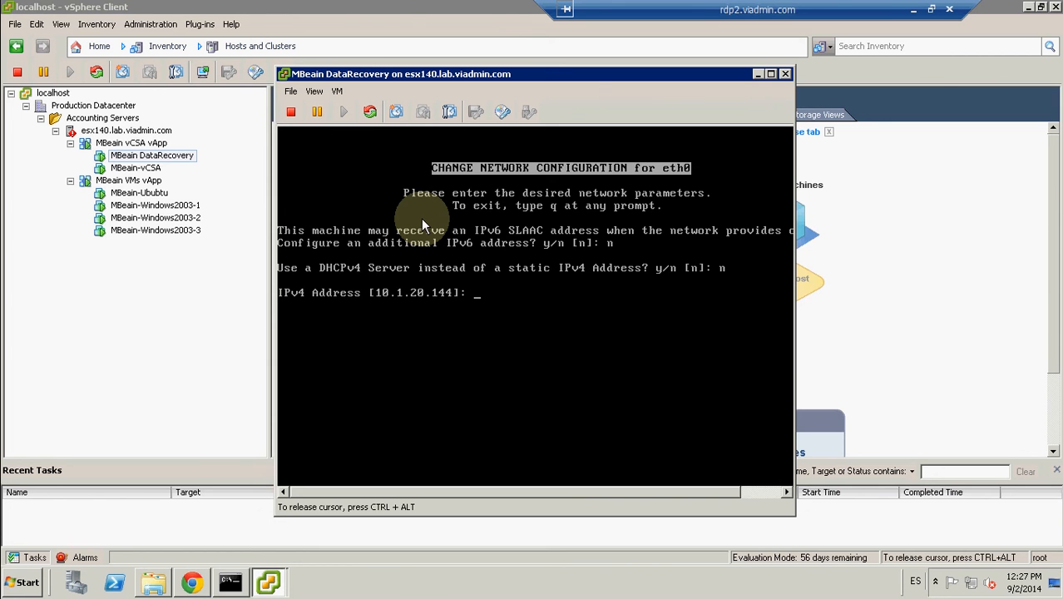
Step: Accept IPv4 address 10.1.20.144, netmask 255.255.255.0, gateway 10.1.20.254, DNS servers 10.1.20.3 and 10.1.20.4, and hostname vmdr140.lab.viadmin.com
{"action": "key", "text": "Return"}
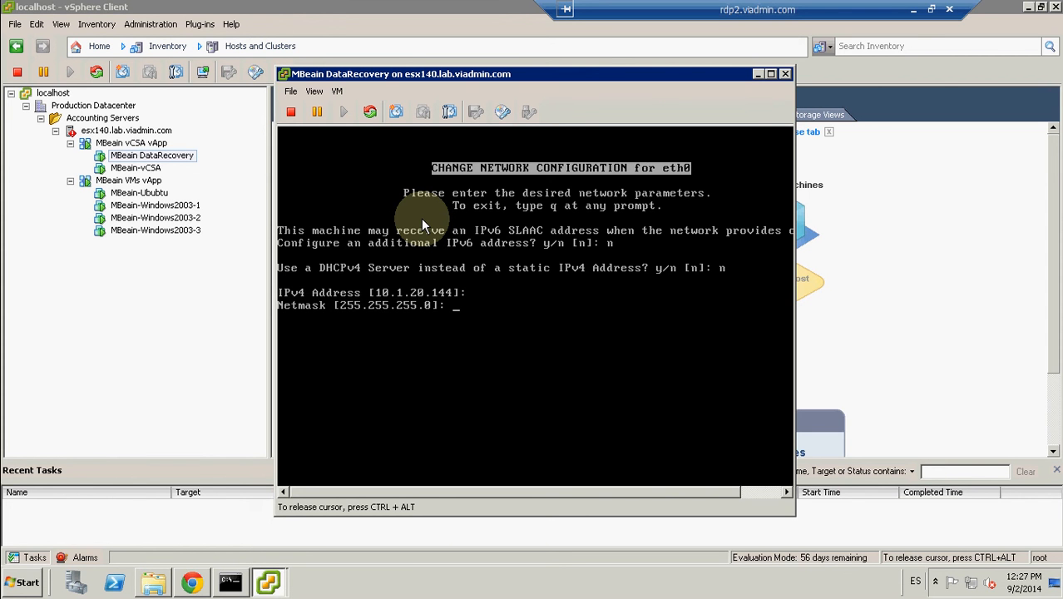
{"action": "key", "text": "Return"}
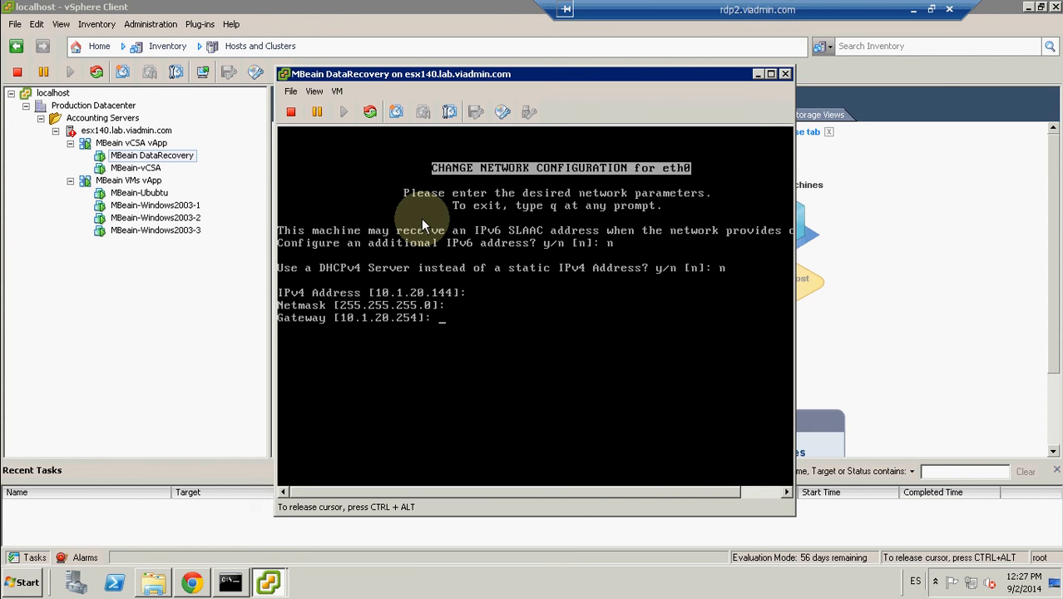
{"action": "key", "text": "Return"}
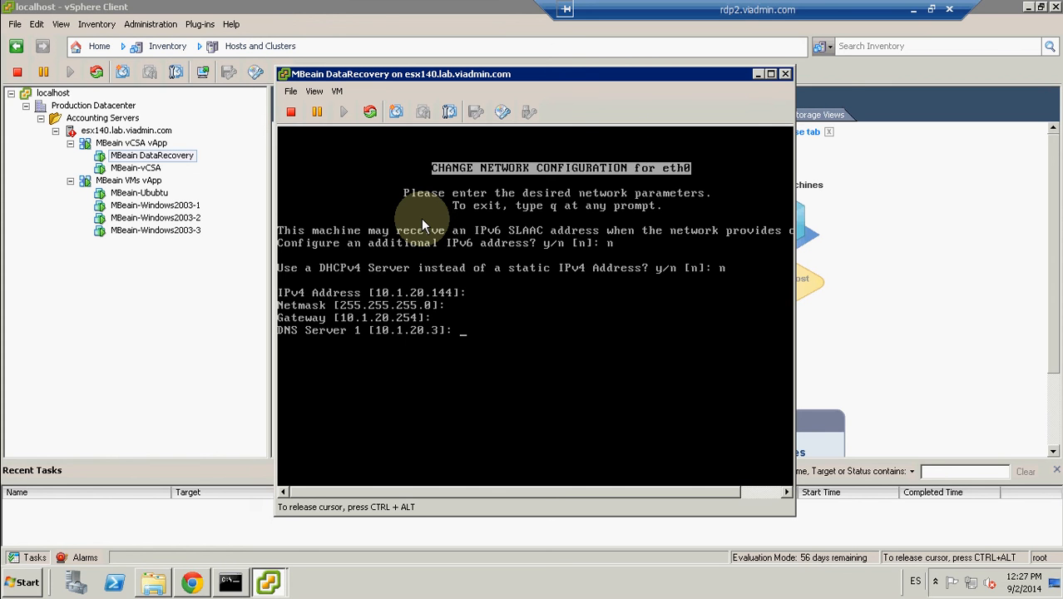
{"action": "key", "text": "Return"}
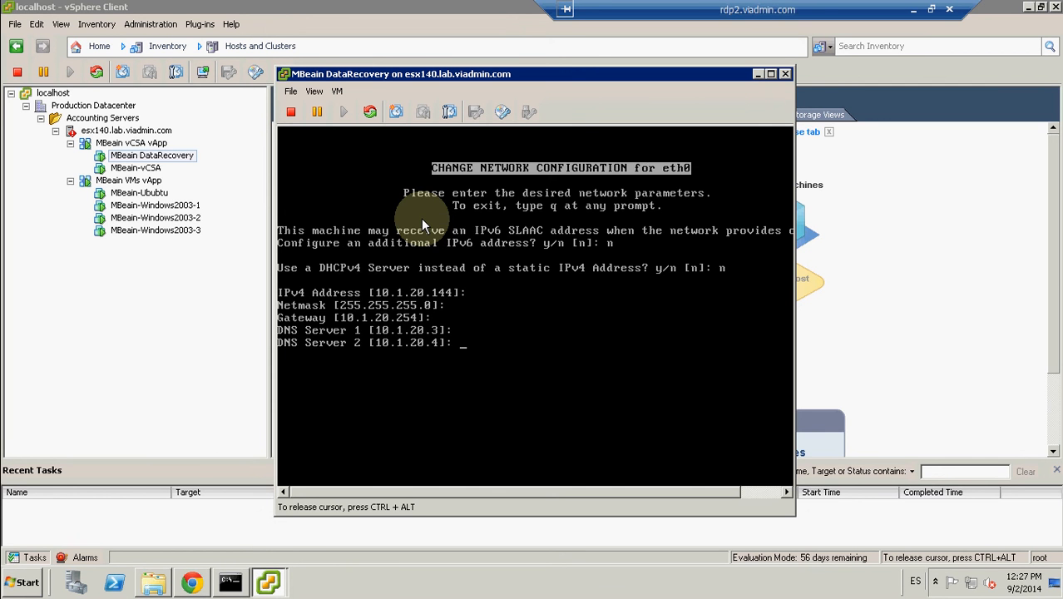
{"action": "key", "text": "Return"}
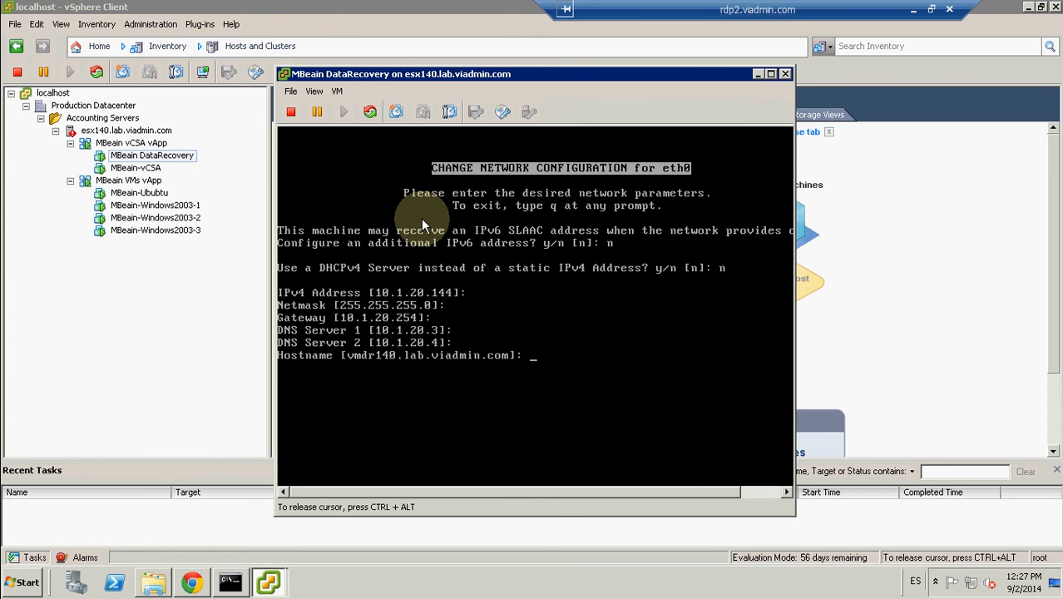
{"action": "key", "text": "Return"}
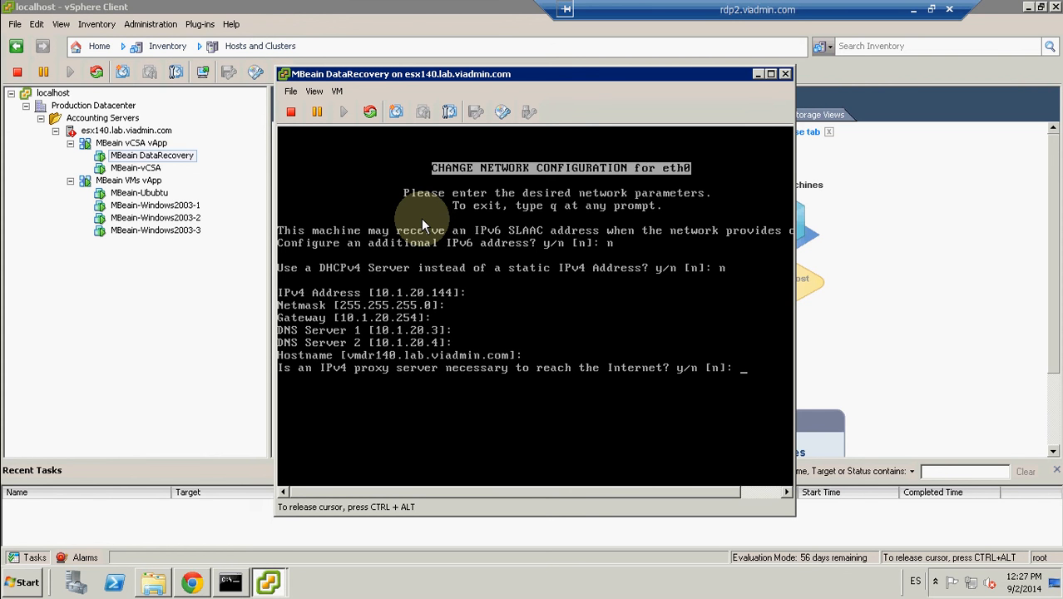
Step: Decline the IPv4 proxy server and confirm the eth0 network configuration as correct
{"action": "type", "text": "n"}
{"action": "key", "text": "Return"}
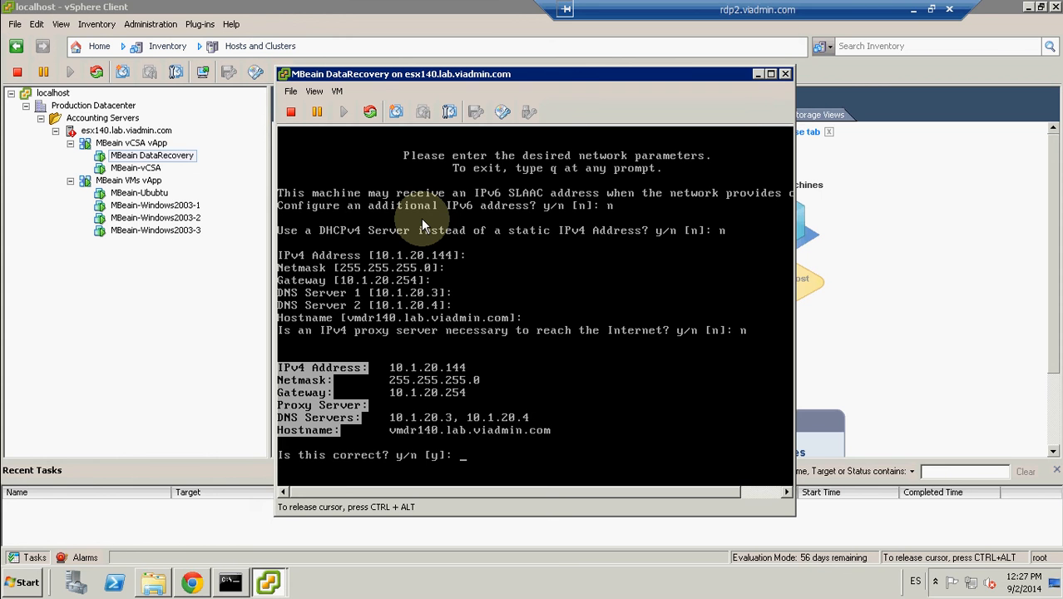
{"action": "type", "text": "y"}
{"action": "key", "text": "Return"}
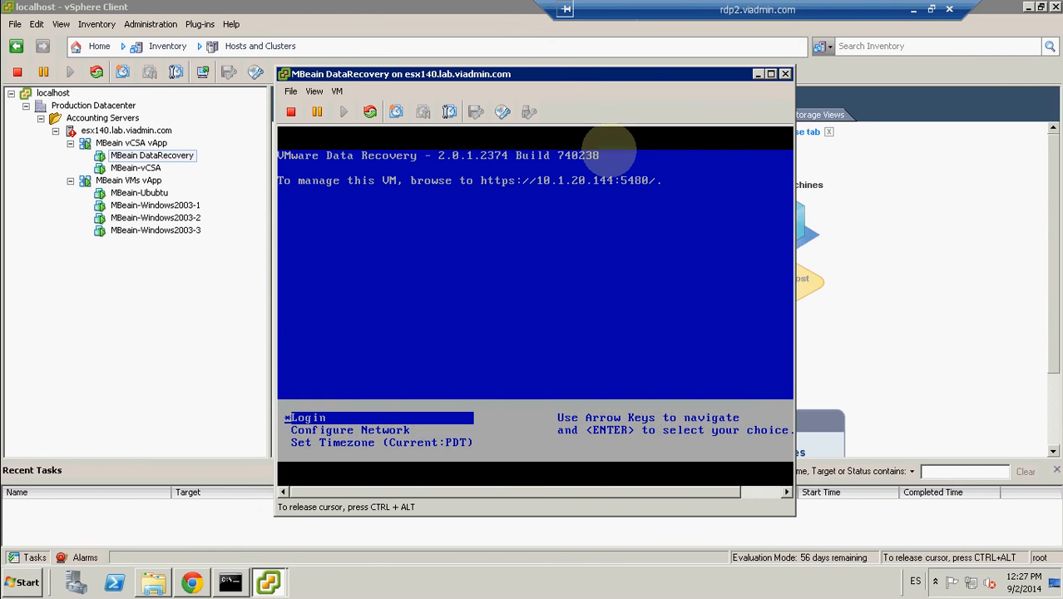
{"action": "key", "text": "ctrl+alt"}
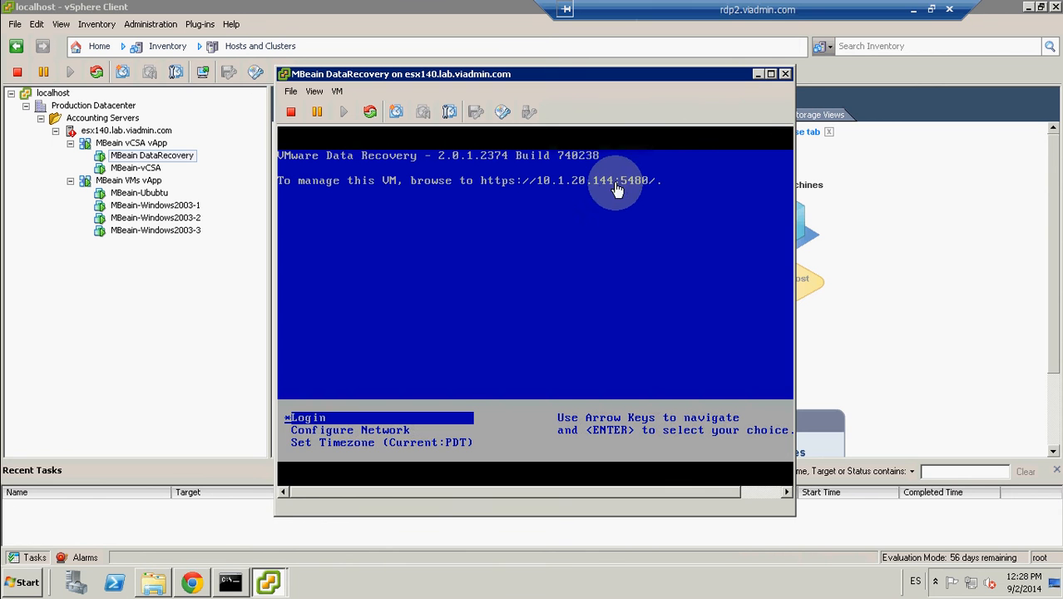
{"action": "left_click", "coordinate": [785, 73]}
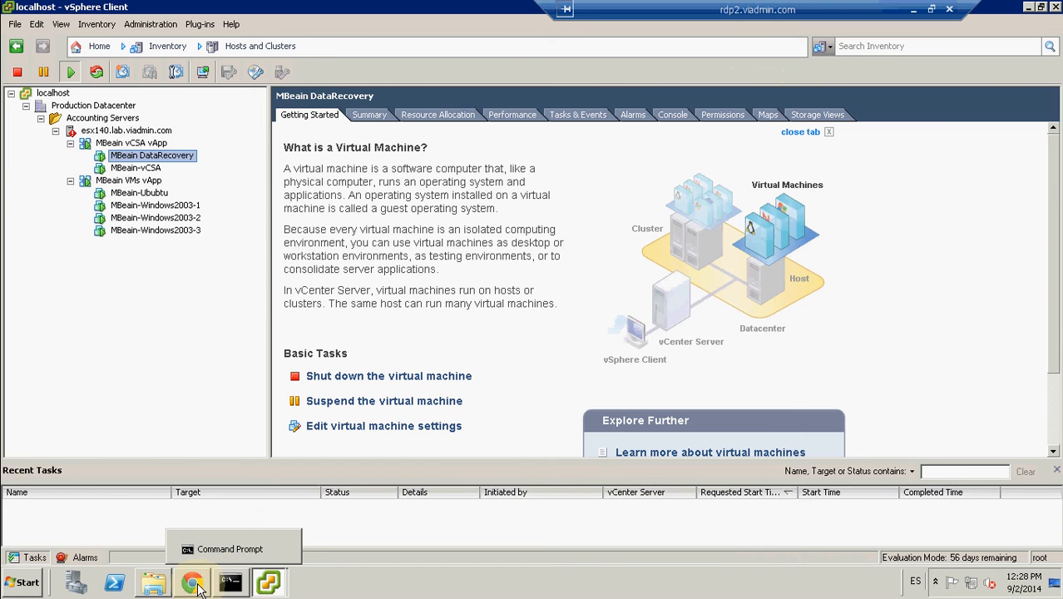
{"action": "left_click", "coordinate": [196, 586]}
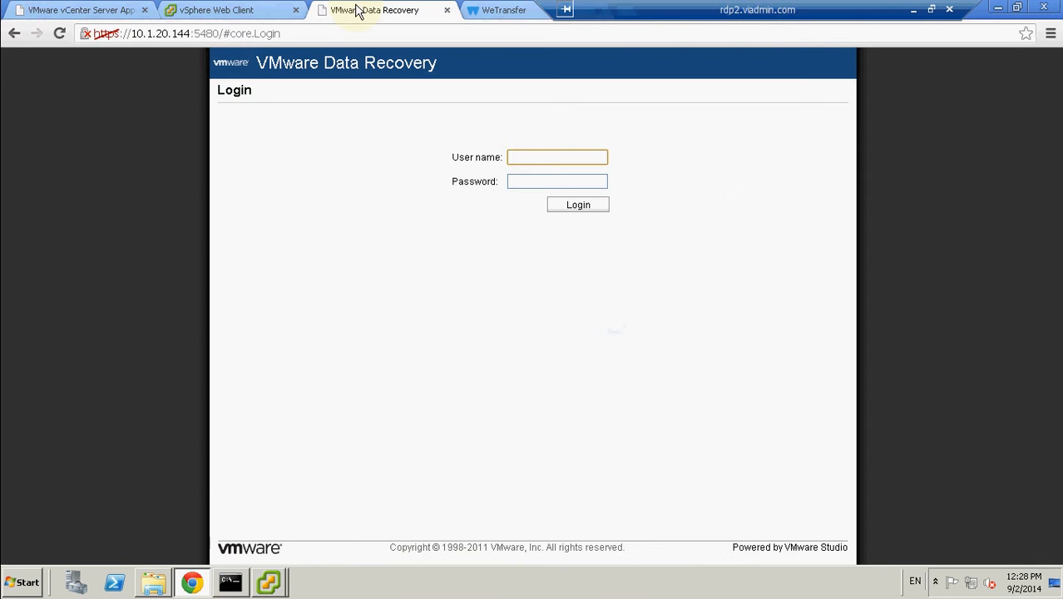
{"action": "left_click", "coordinate": [340, 37]}
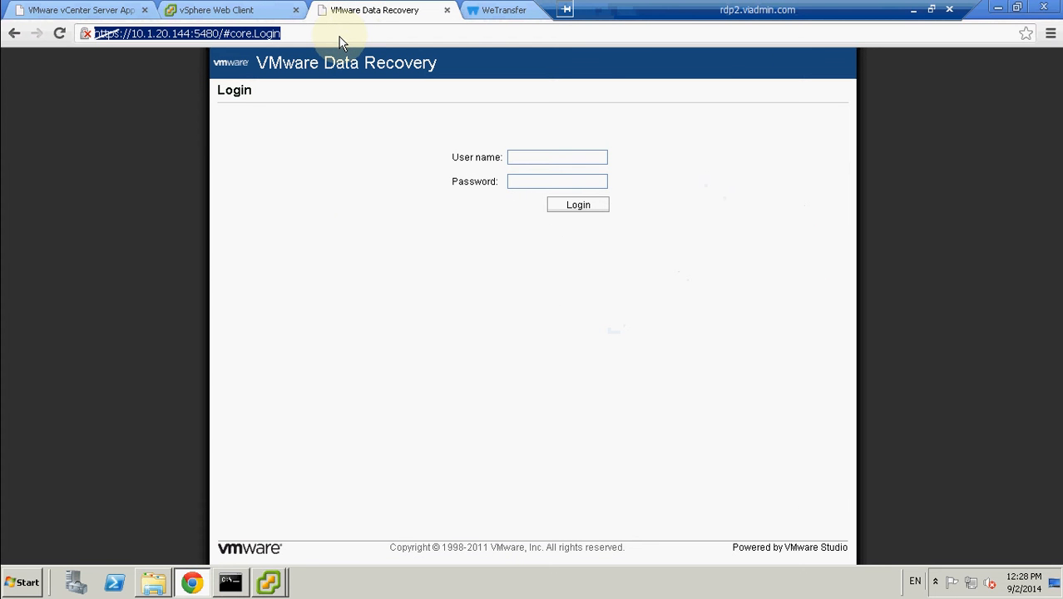
{"action": "left_click", "coordinate": [340, 37]}
{"action": "key", "text": "BackSpace"}
{"action": "key", "text": "BackSpace"}
{"action": "key", "text": "BackSpace"}
{"action": "key", "text": "BackSpace"}
{"action": "key", "text": "BackSpace"}
{"action": "key", "text": "BackSpace"}
{"action": "key", "text": "BackSpace"}
{"action": "key", "text": "BackSpace"}
{"action": "key", "text": "BackSpace"}
{"action": "key", "text": "BackSpace"}
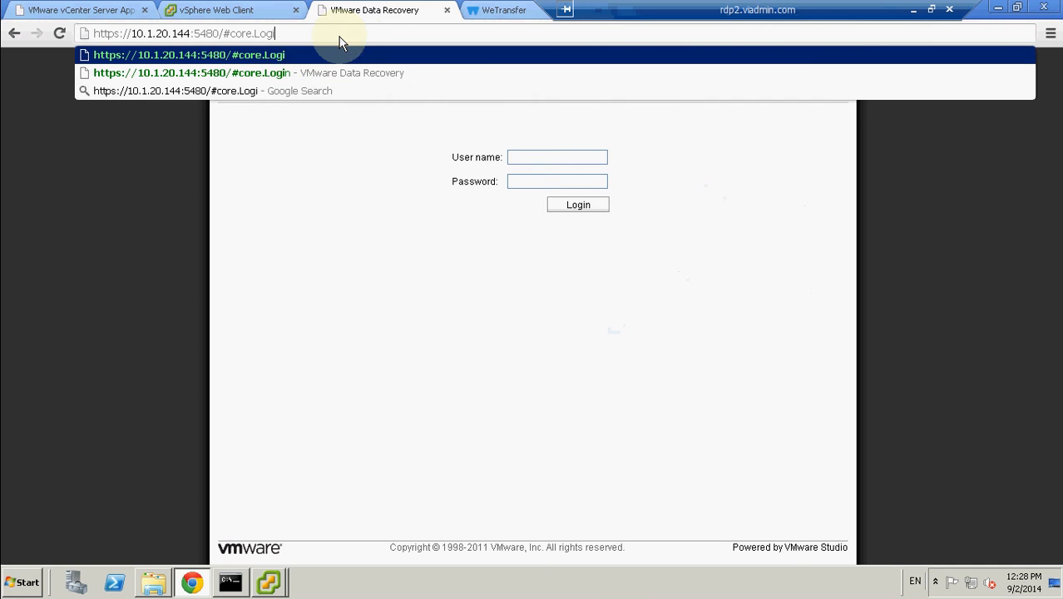
{"action": "key", "text": "BackSpace"}
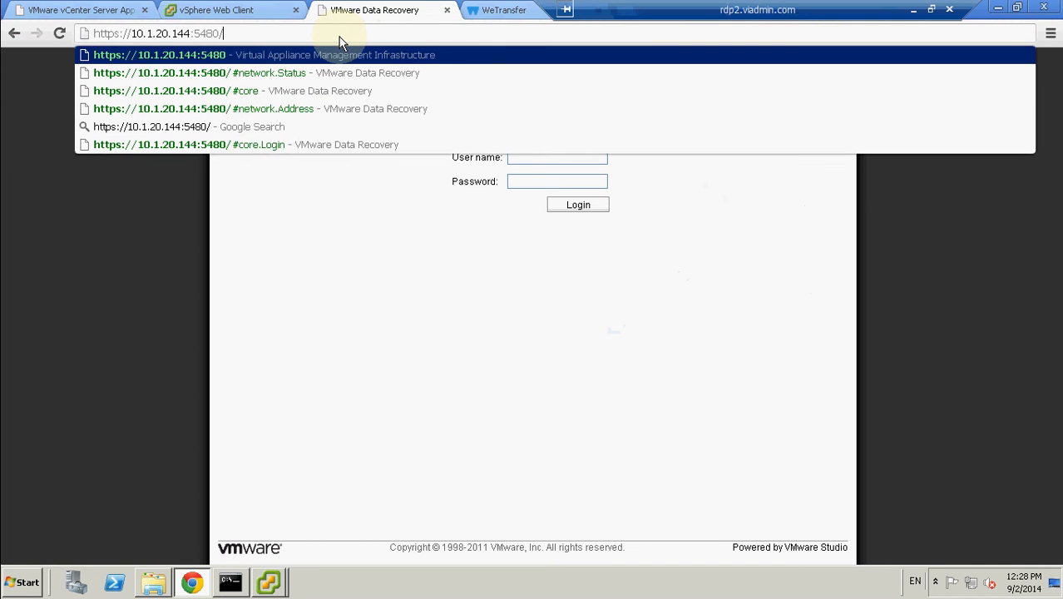
{"action": "key", "text": "Return"}
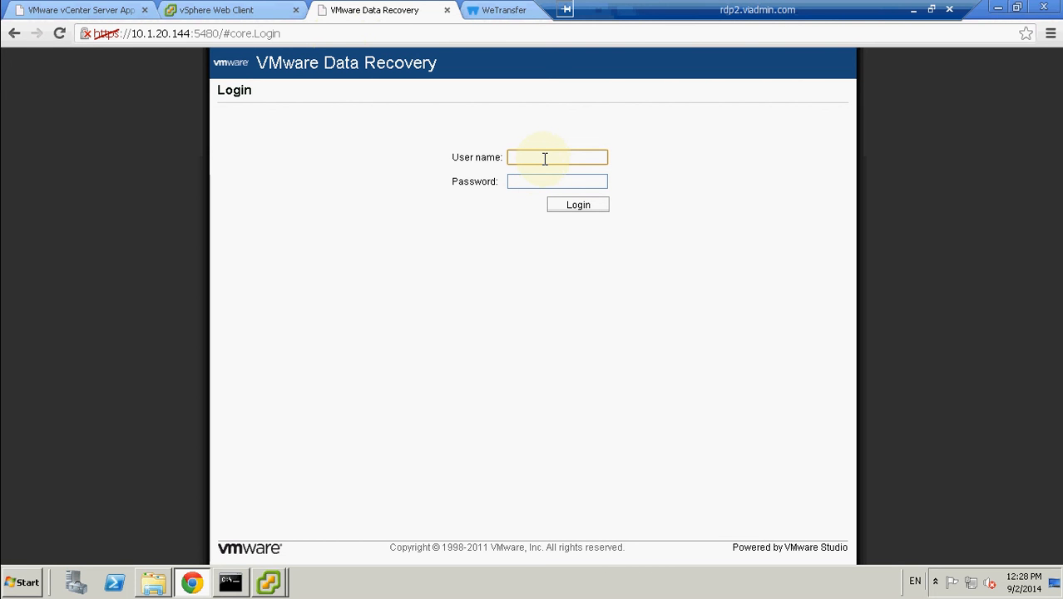
Step: Log in to the VMware Data Recovery management page as root with the account password
{"action": "type", "text": "root"}
{"action": "key", "text": "Tab"}
{"action": "type", "text": "*****"}
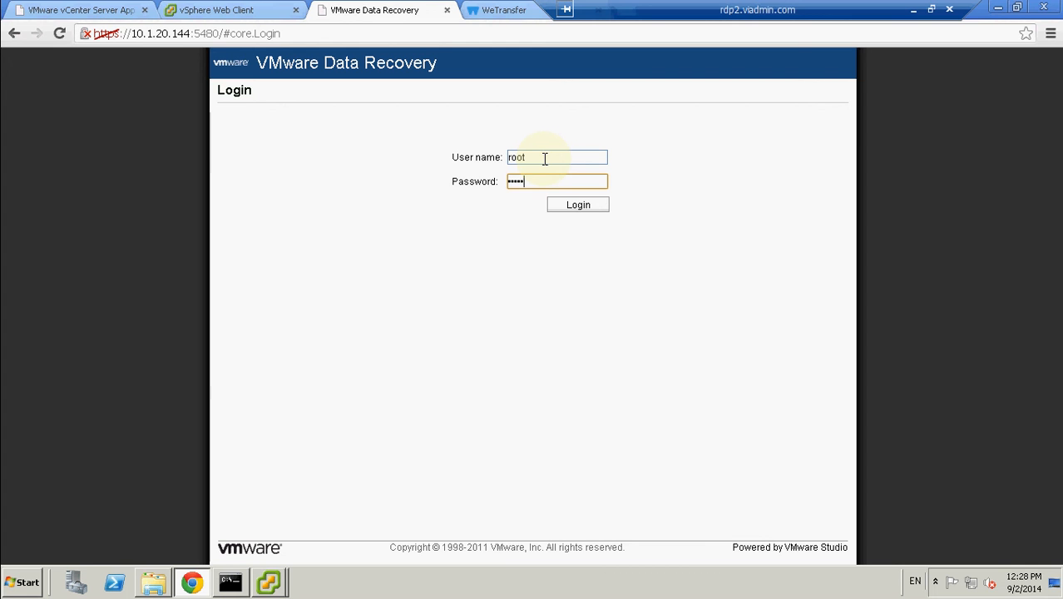
{"action": "type", "text": "**"}
{"action": "key", "text": "Return"}
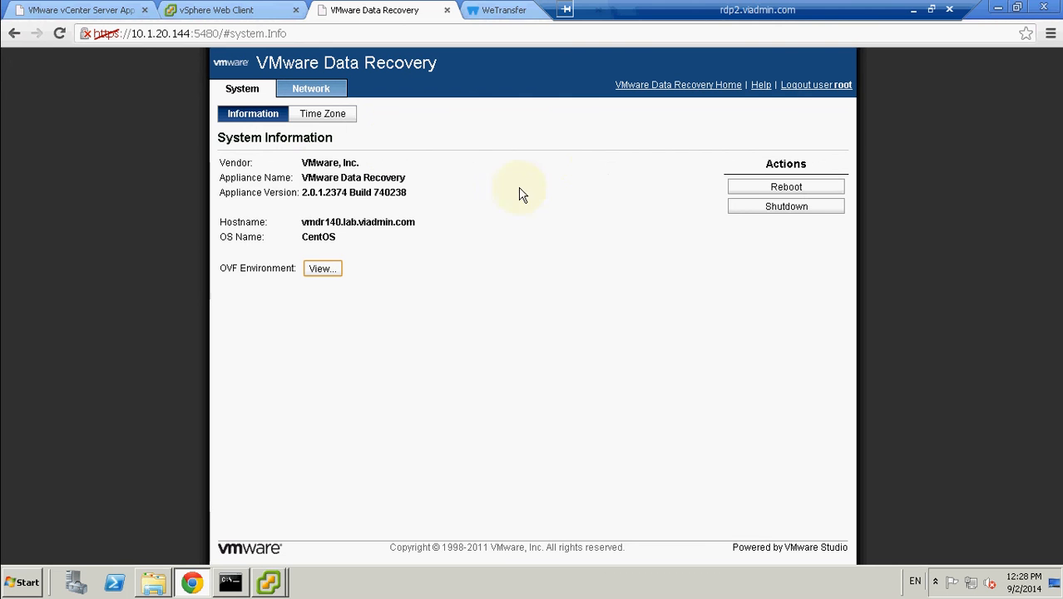
Step: Review the appliance's time zone, network status, network address and proxy settings
{"action": "left_click", "coordinate": [326, 121]}
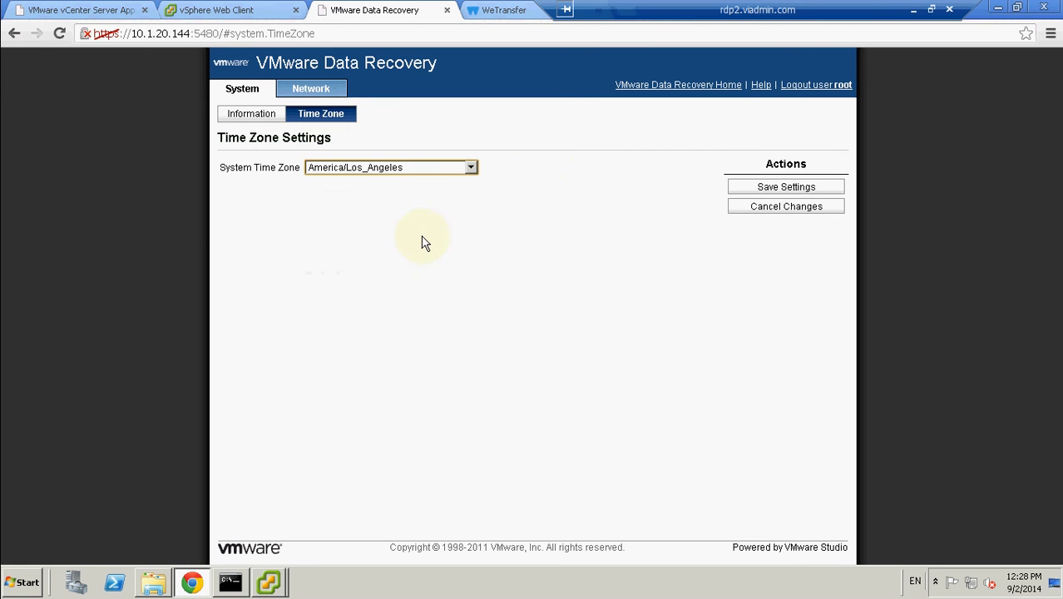
{"action": "left_click", "coordinate": [310, 91]}
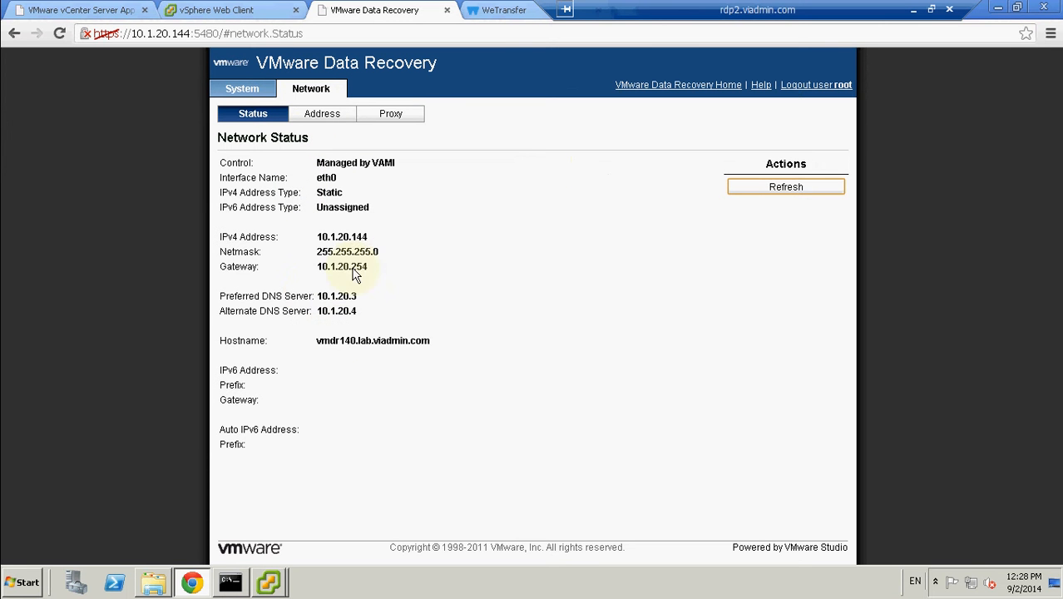
{"action": "left_click", "coordinate": [320, 116]}
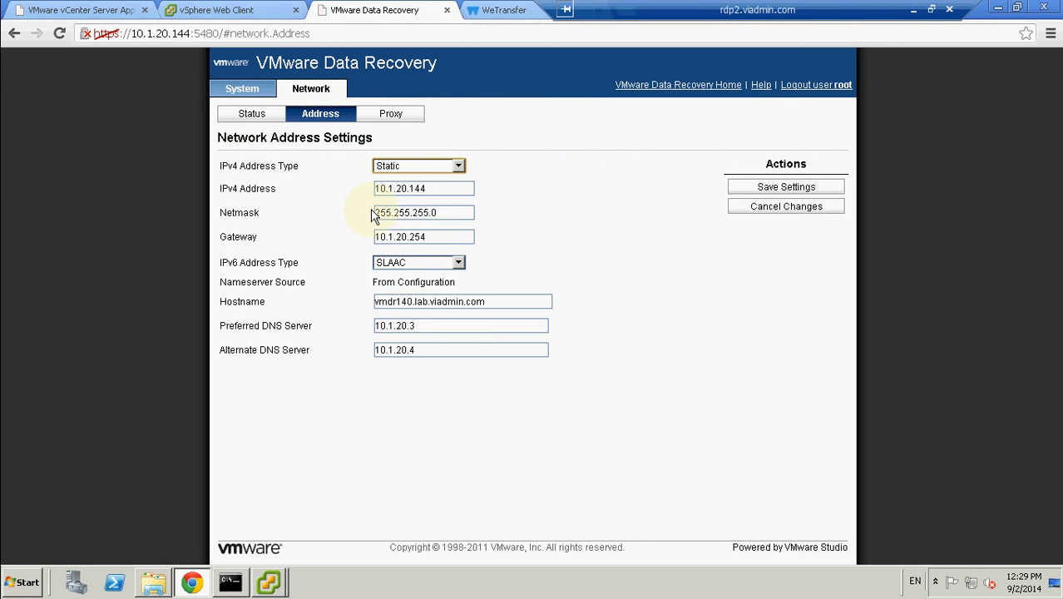
{"action": "left_click", "coordinate": [387, 119]}
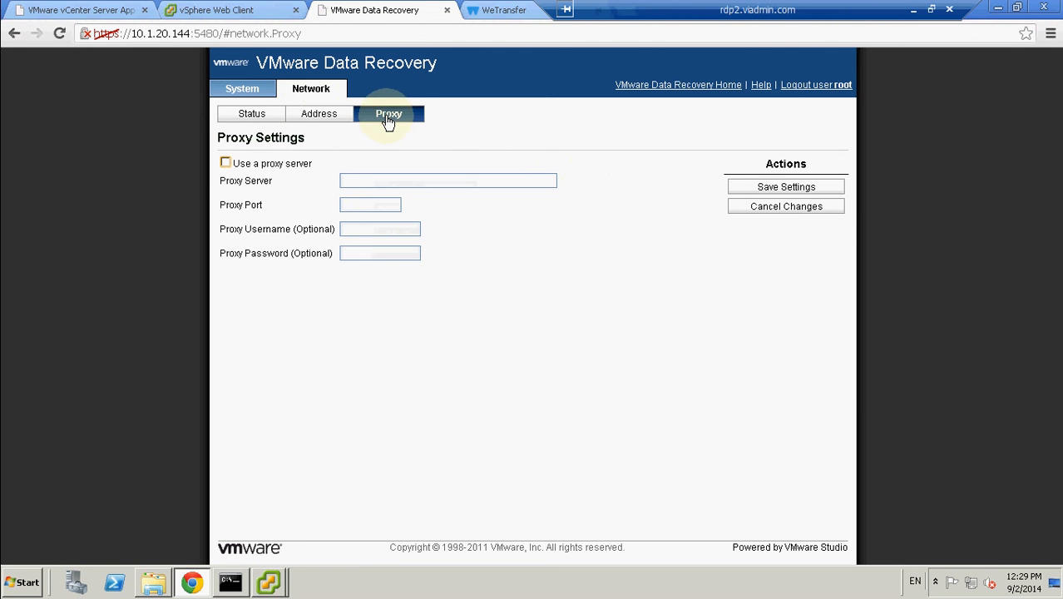
{"action": "left_click", "coordinate": [321, 117]}
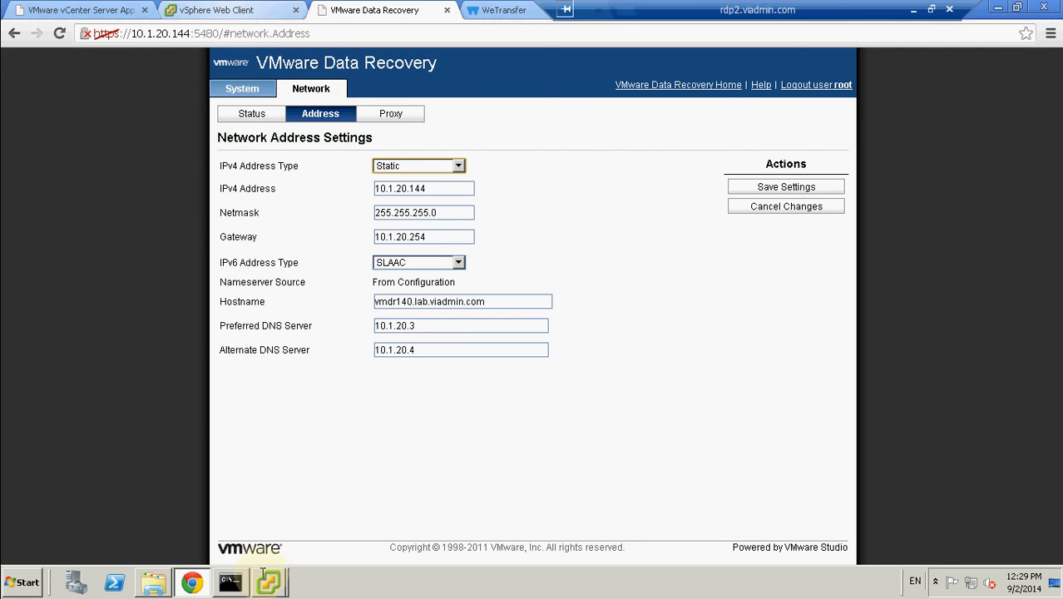
Step: Switch to the vSphere Client and open VMware Data Recovery under Solutions and Applications from the home view
{"action": "mouse_move", "coordinate": [274, 592]}
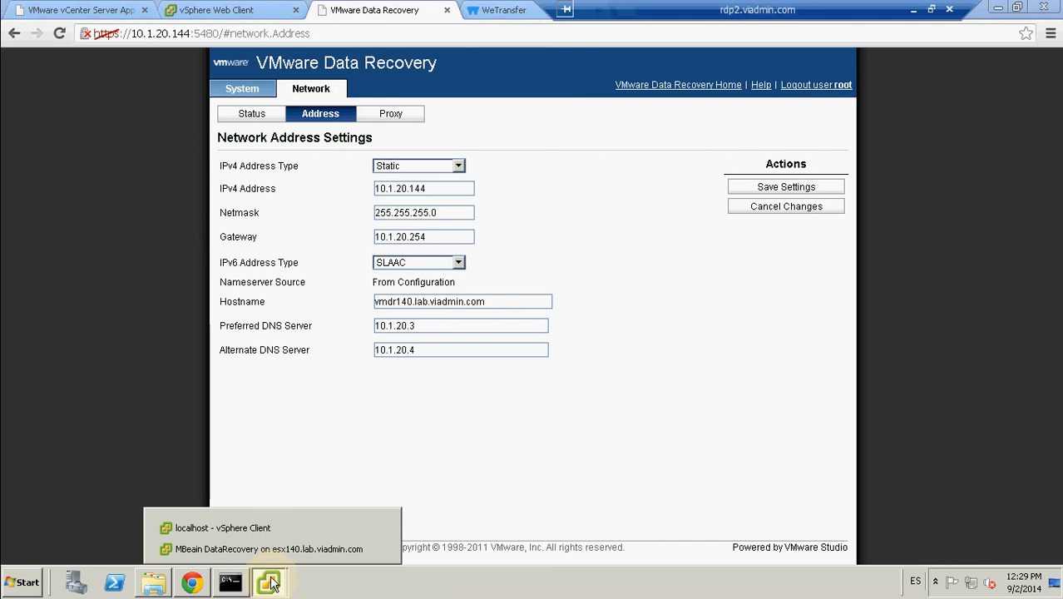
{"action": "left_click", "coordinate": [268, 529]}
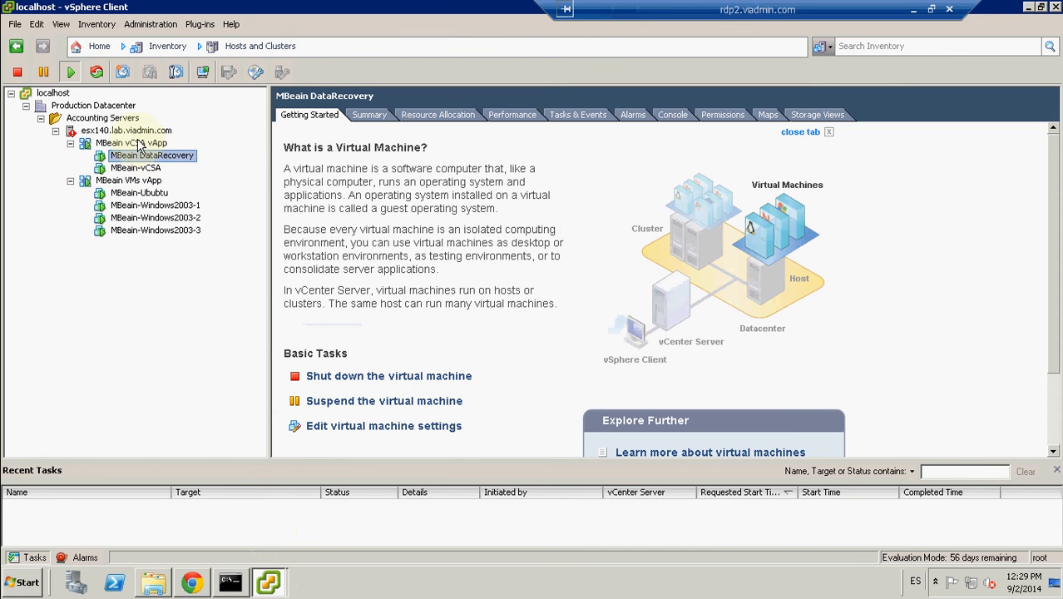
{"action": "left_click", "coordinate": [99, 46]}
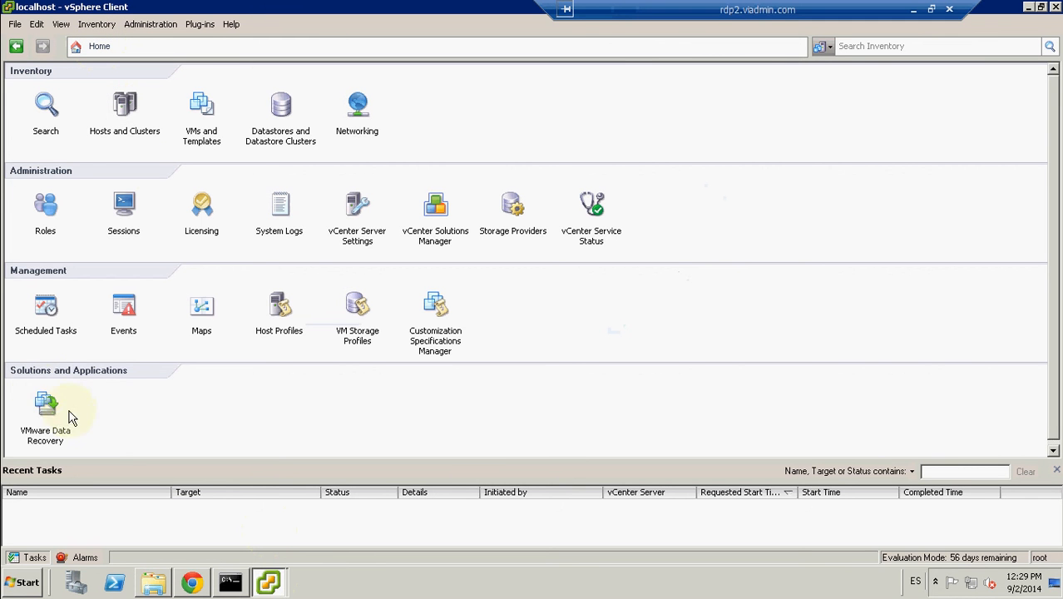
{"action": "left_click", "coordinate": [46, 407]}
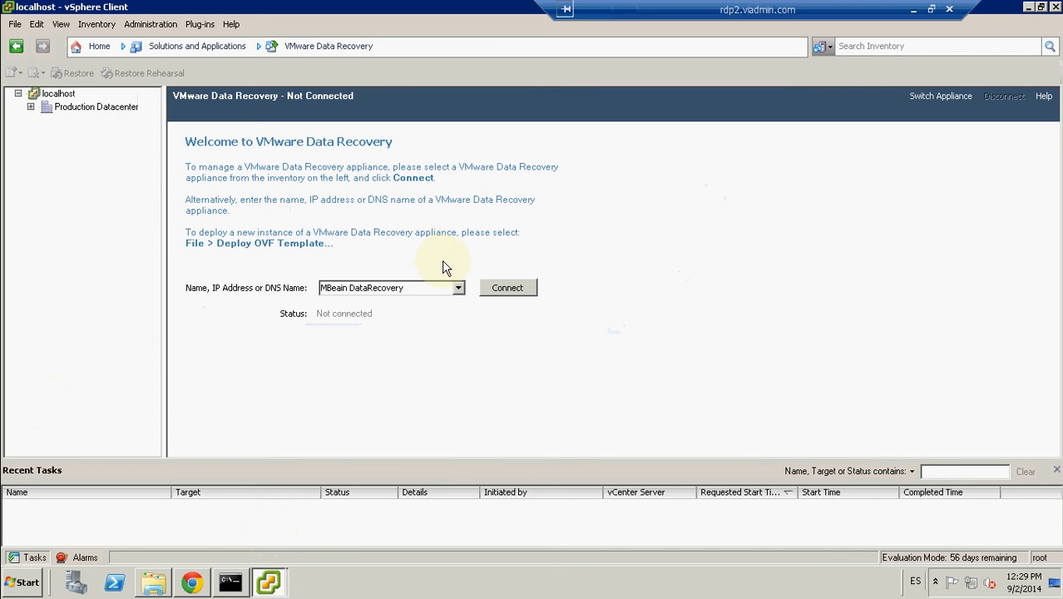
Step: Connect to the VMware Data Recovery appliance at 10.1.20.144
{"action": "left_click", "coordinate": [410, 290]}
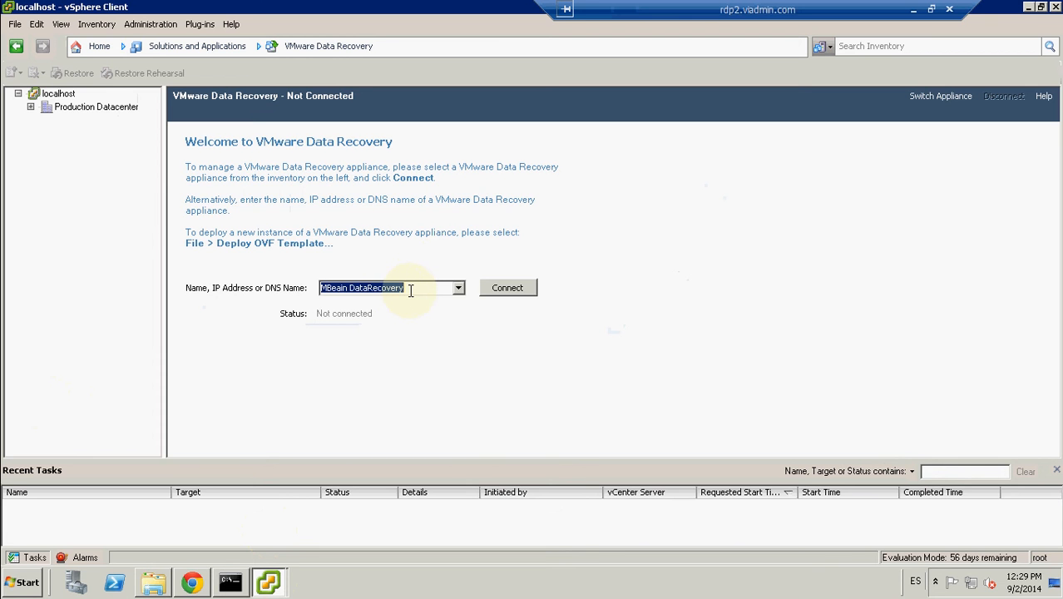
{"action": "type", "text": "10"}
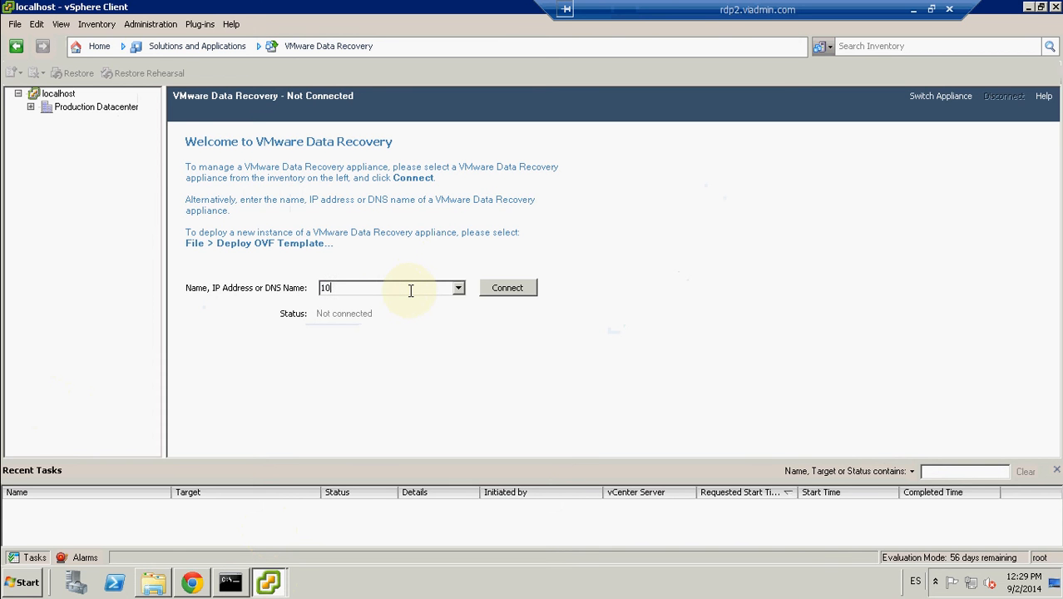
{"action": "type", "text": ".1.20.144"}
{"action": "left_click", "coordinate": [509, 291]}
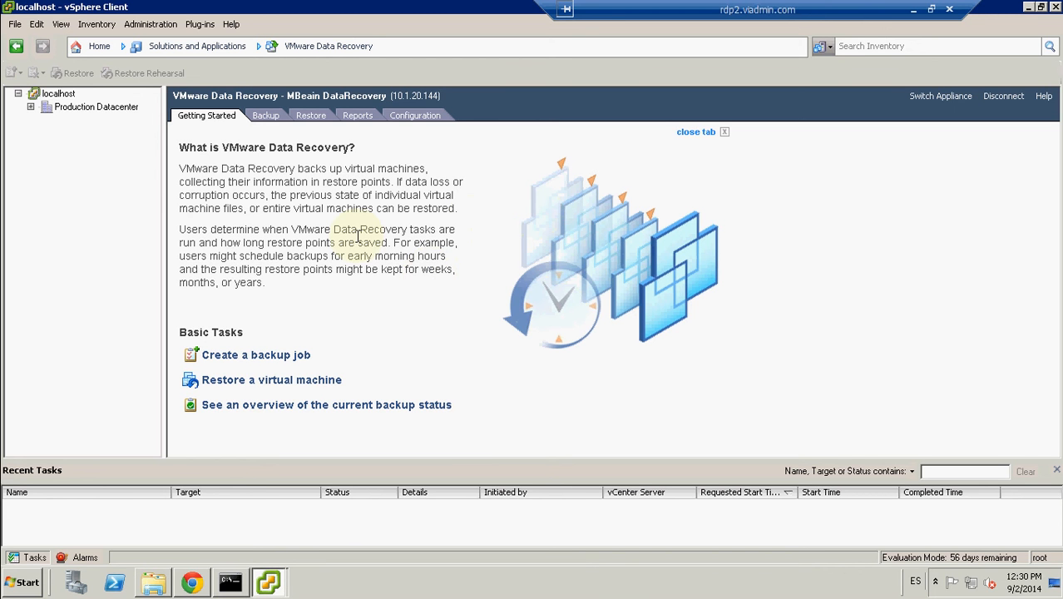
Step: Examine the backup appliance configuration and the details of the /SCSI-0:1/ backup destination
{"action": "left_click", "coordinate": [420, 123]}
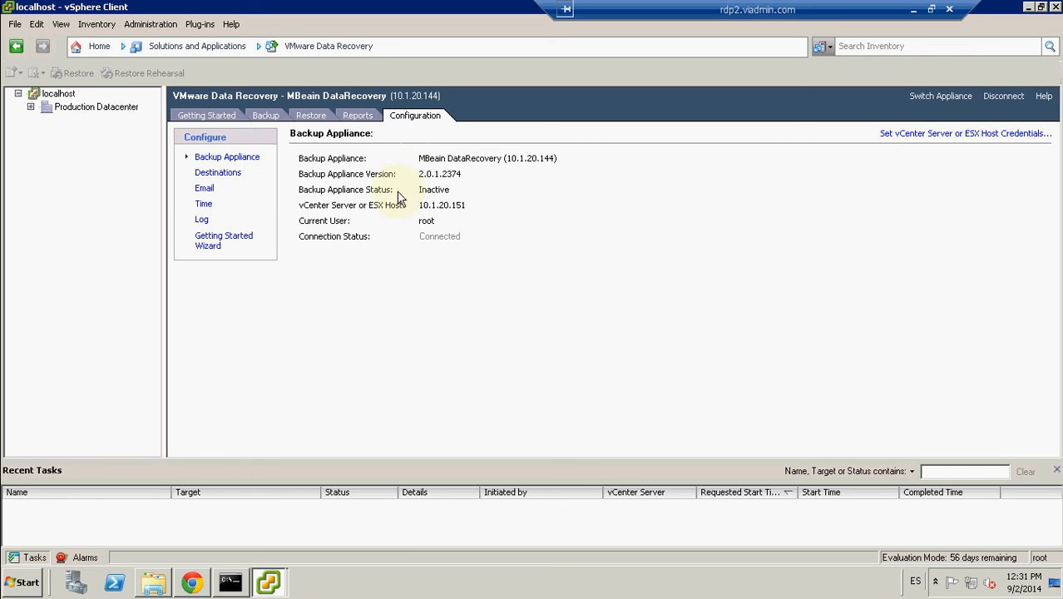
{"action": "left_click", "coordinate": [217, 175]}
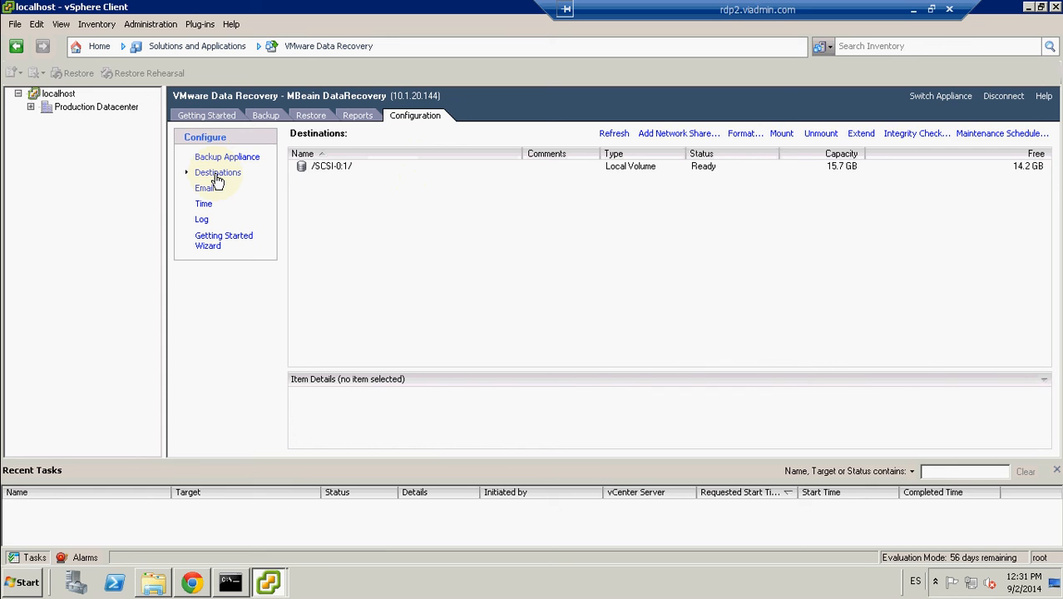
{"action": "left_click", "coordinate": [331, 168]}
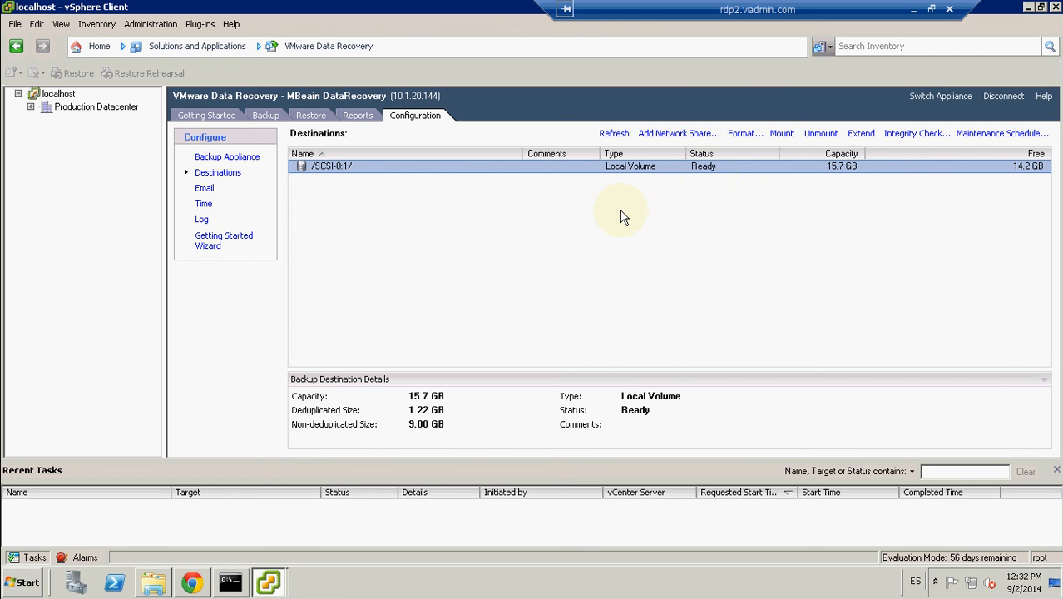
Step: Create a new backup job named Backup-3 and continue to the virtual machine selection
{"action": "left_click", "coordinate": [266, 117]}
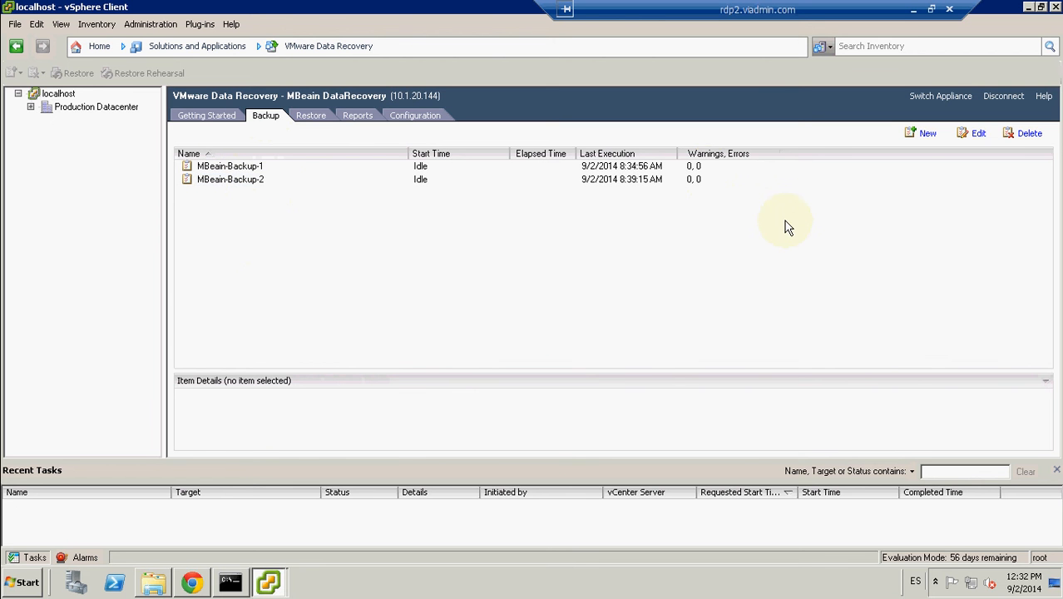
{"action": "left_click", "coordinate": [929, 135]}
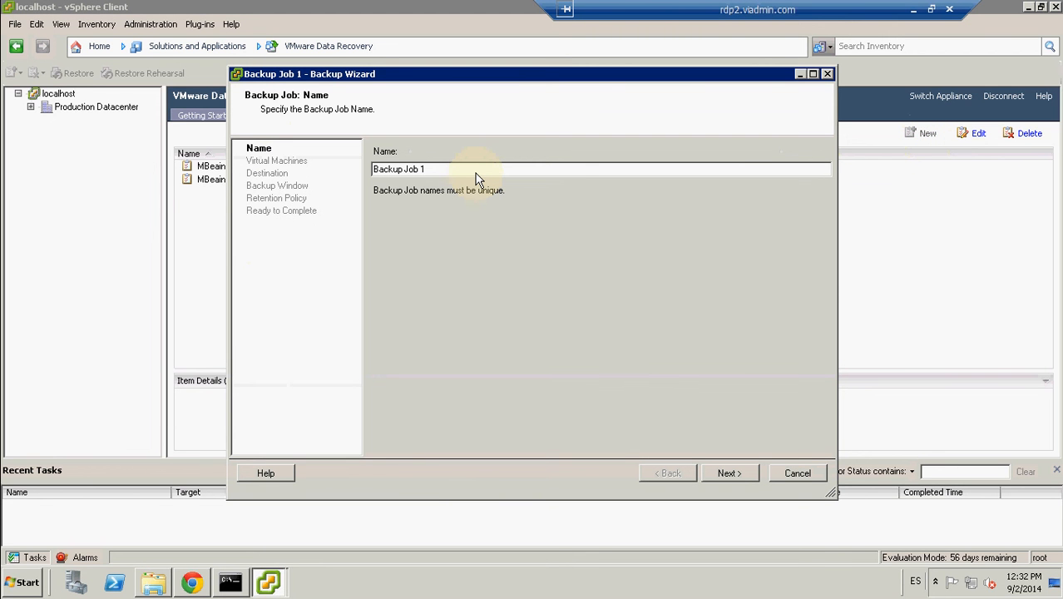
{"action": "left_click_drag", "start_coordinate": [475, 173], "coordinate": [247, 181]}
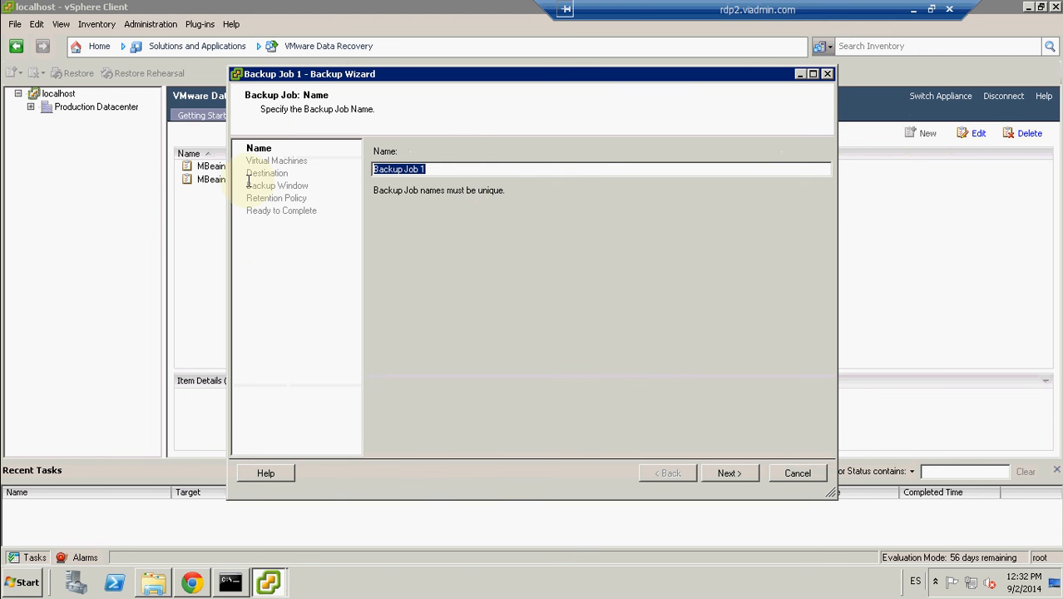
{"action": "key", "text": "Right"}
{"action": "key", "text": "Right"}
{"action": "key", "text": "Right"}
{"action": "key", "text": "Right"}
{"action": "key", "text": "Right"}
{"action": "key", "text": "Right"}
{"action": "key", "text": "Right"}
{"action": "key", "text": "Right"}
{"action": "key", "text": "Right"}
{"action": "key", "text": "Right"}
{"action": "key", "text": "Right"}
{"action": "key", "text": "Right"}
{"action": "key", "text": "BackSpace"}
{"action": "key", "text": "BackSpace"}
{"action": "key", "text": "BackSpace"}
{"action": "key", "text": "BackSpace"}
{"action": "key", "text": "BackSpace"}
{"action": "key", "text": "BackSpace"}
{"action": "type", "text": "-3"}
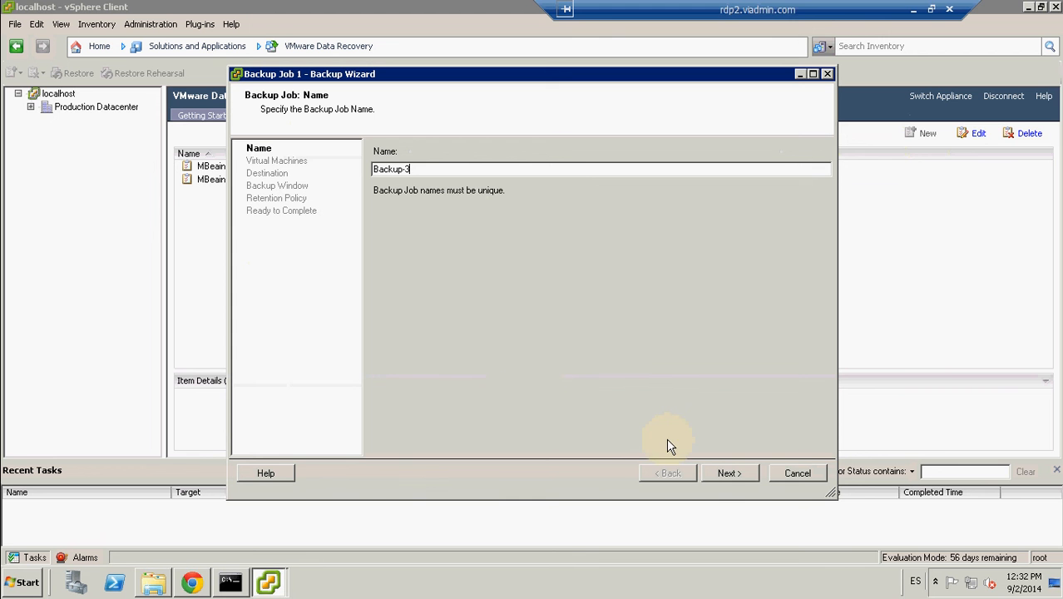
{"action": "left_click", "coordinate": [726, 472]}
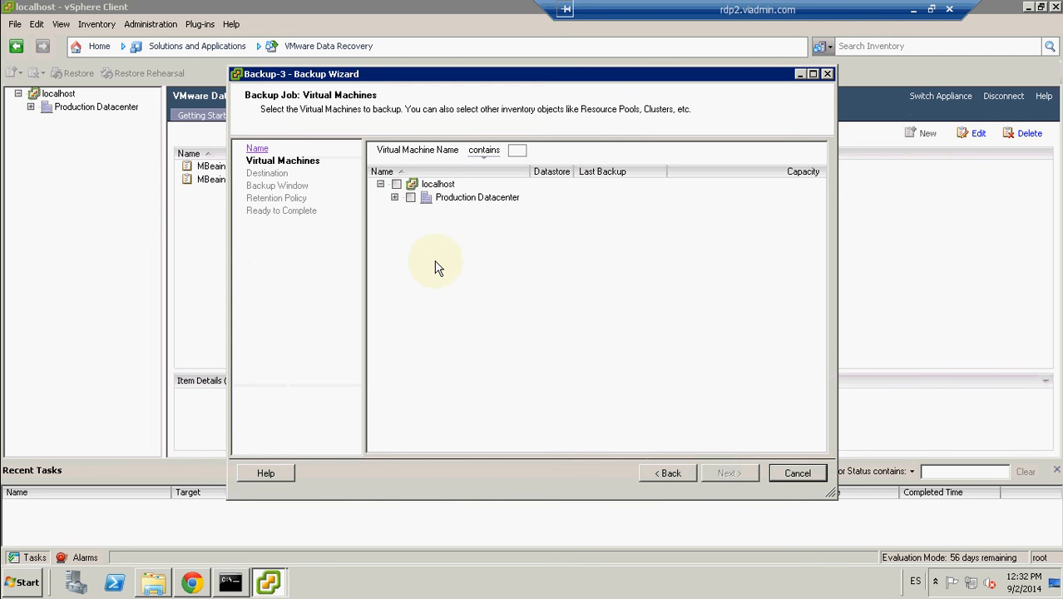
Step: Expand Production Datacenter down to the VMs vApp, widen the name column, and select the Windows2003-3 virtual machine for backup
{"action": "left_click", "coordinate": [395, 198]}
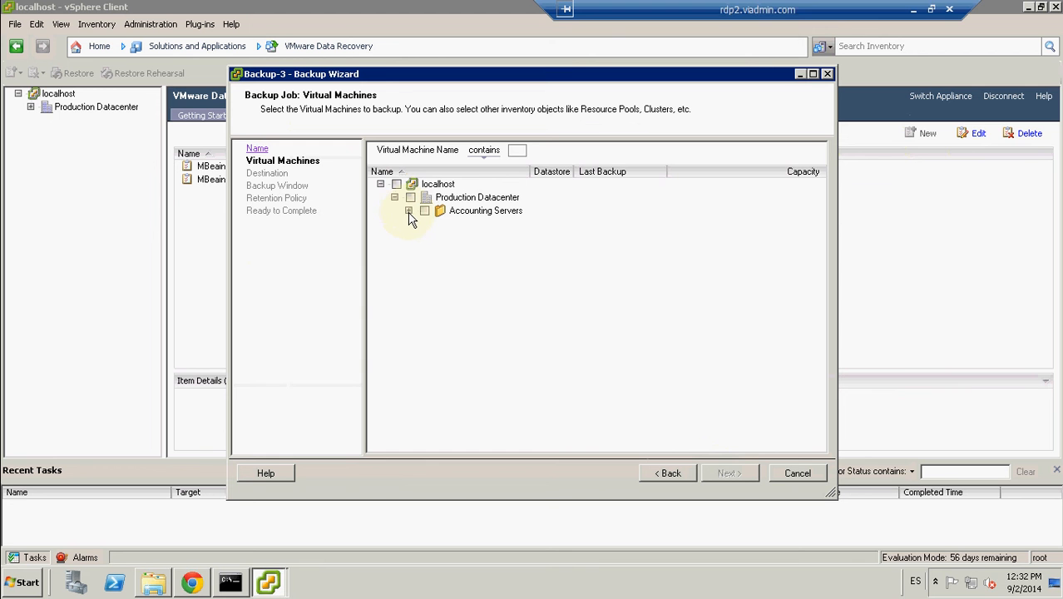
{"action": "left_click", "coordinate": [409, 211]}
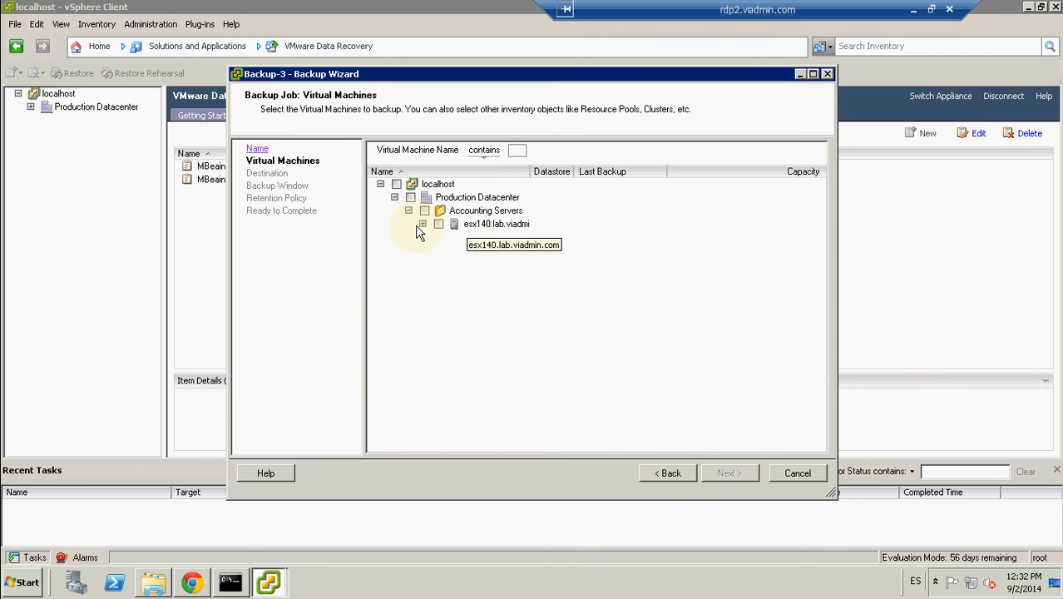
{"action": "left_click", "coordinate": [423, 225]}
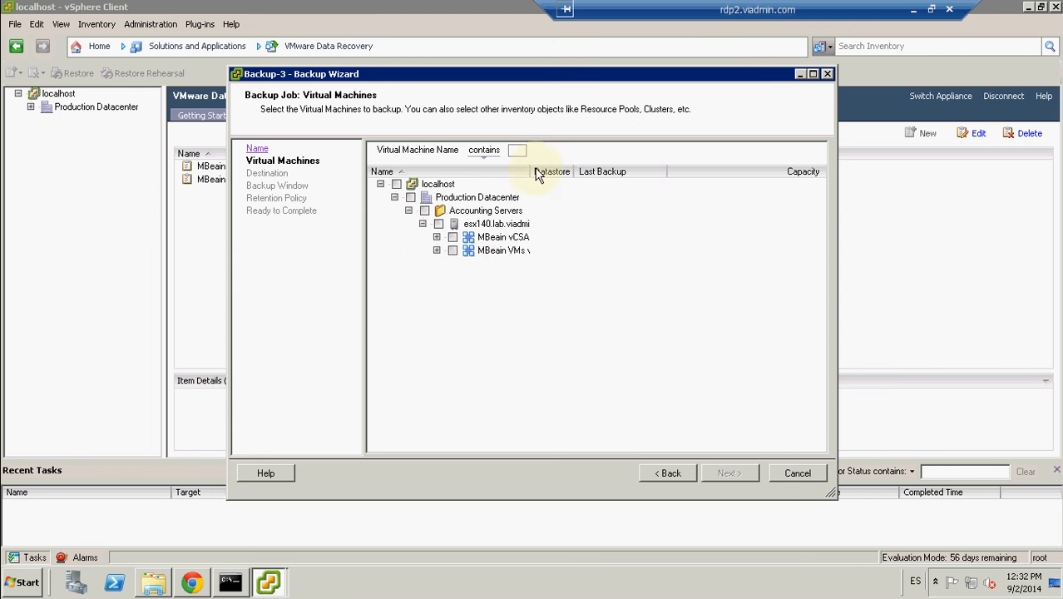
{"action": "left_click_drag", "start_coordinate": [529, 169], "coordinate": [565, 169]}
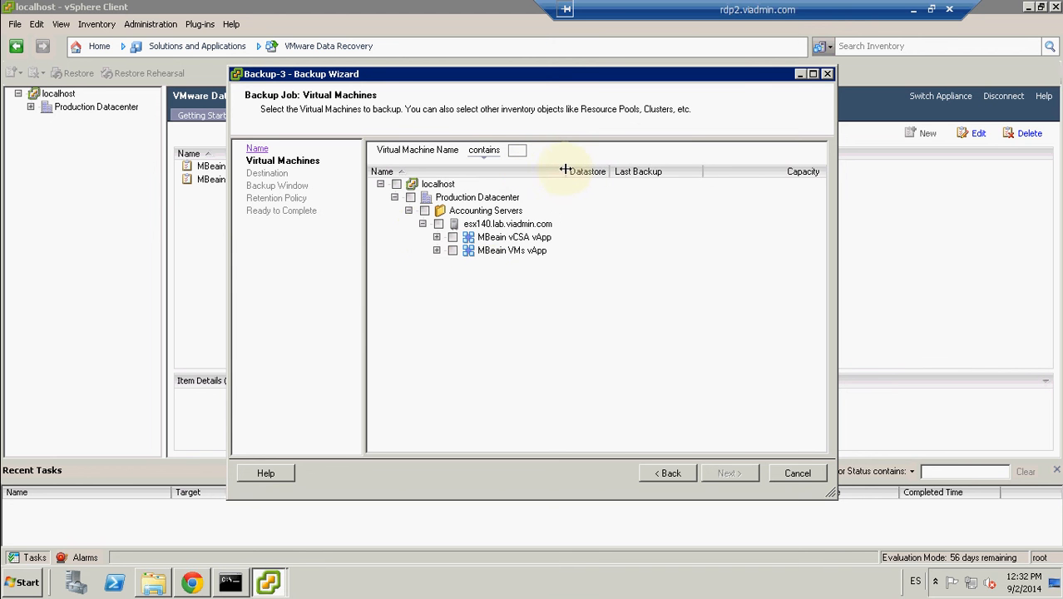
{"action": "left_click", "coordinate": [436, 252]}
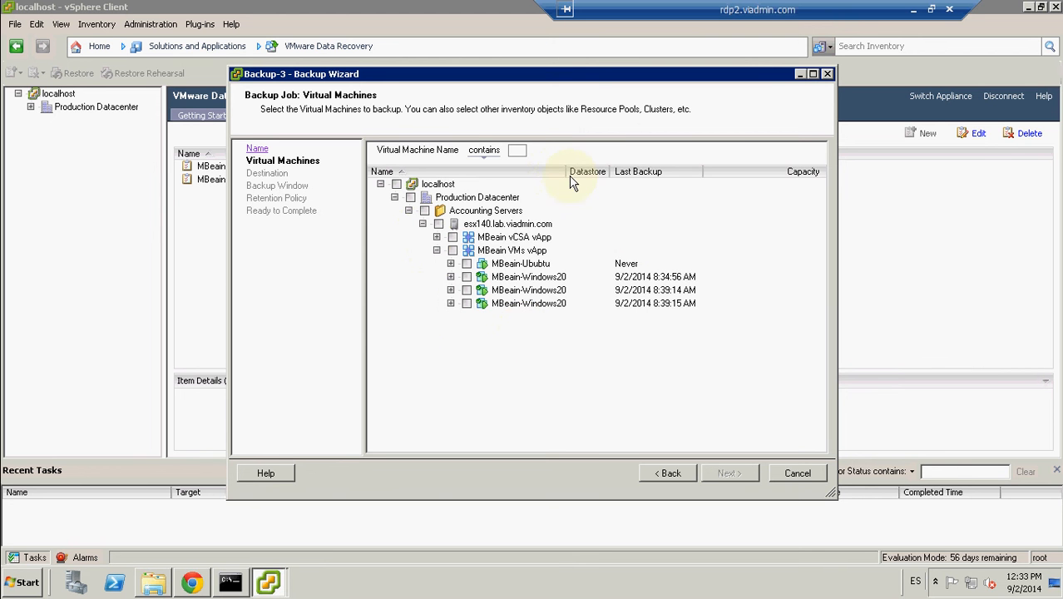
{"action": "left_click_drag", "start_coordinate": [567, 171], "coordinate": [600, 172]}
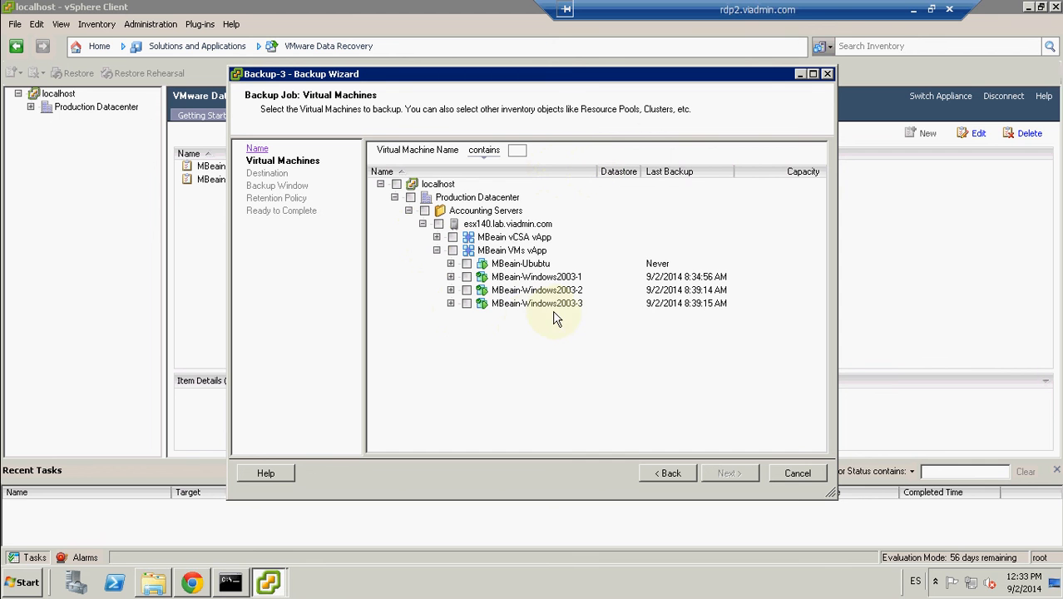
{"action": "left_click", "coordinate": [466, 303]}
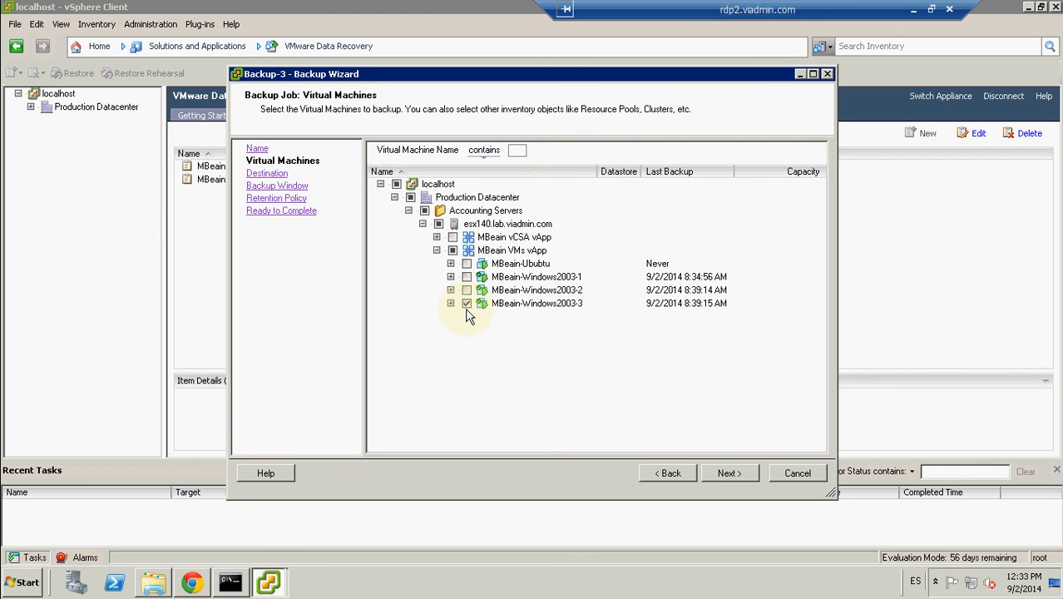
Step: Expand the Windows2003-3 virtual machine, deselect it, and select its .vmdk disk instead
{"action": "left_click", "coordinate": [451, 305]}
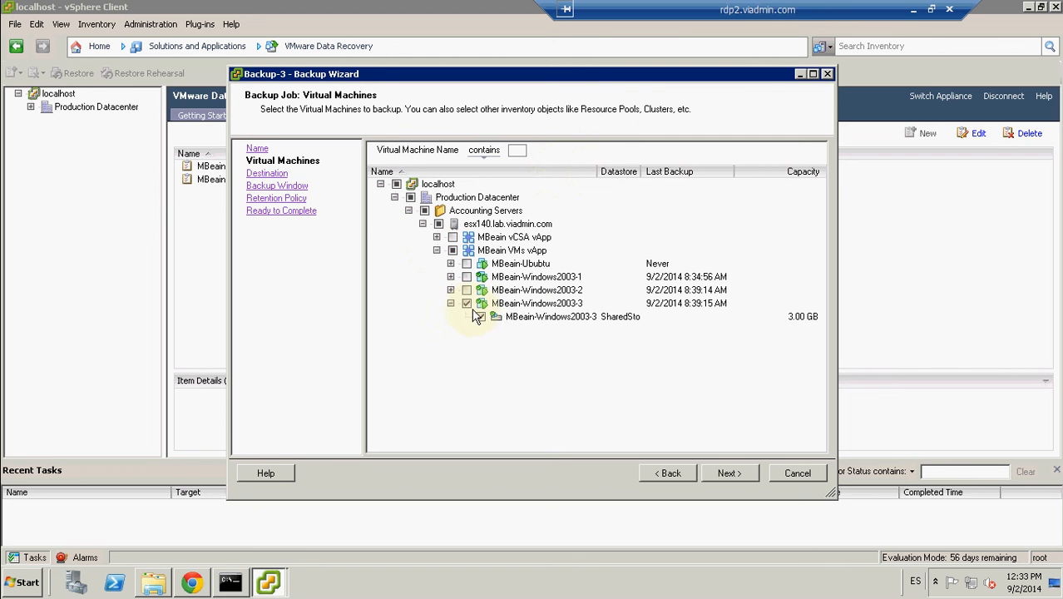
{"action": "left_click", "coordinate": [467, 304]}
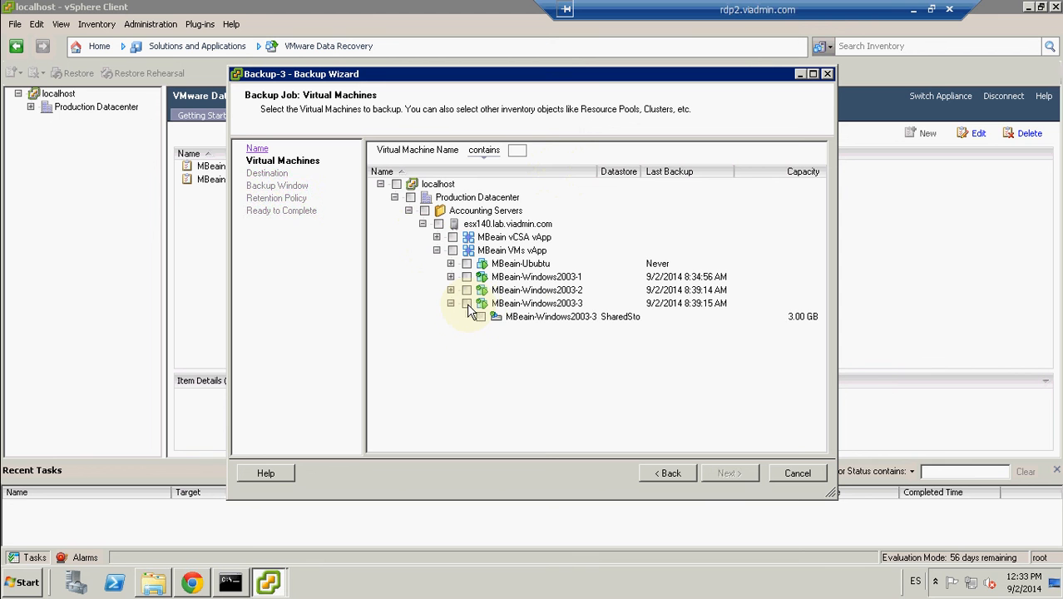
{"action": "left_click", "coordinate": [480, 317]}
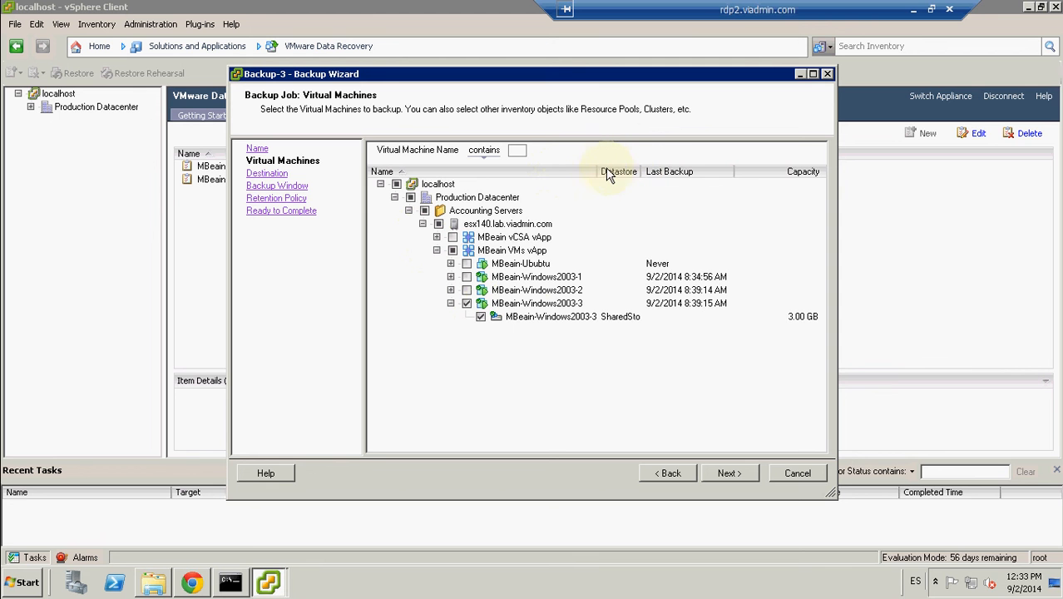
{"action": "left_click_drag", "start_coordinate": [619, 168], "coordinate": [638, 167]}
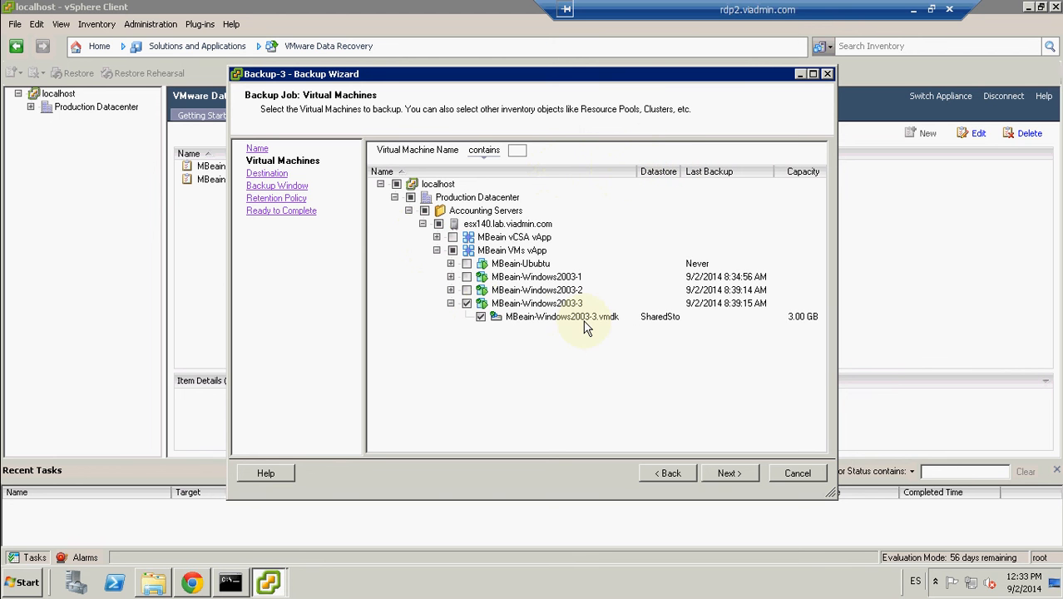
Step: Toggle the backup selection of the Windows2003-3 virtual machine and its .vmdk disk off and back on
{"action": "left_click", "coordinate": [481, 317]}
{"action": "left_click", "coordinate": [480, 318]}
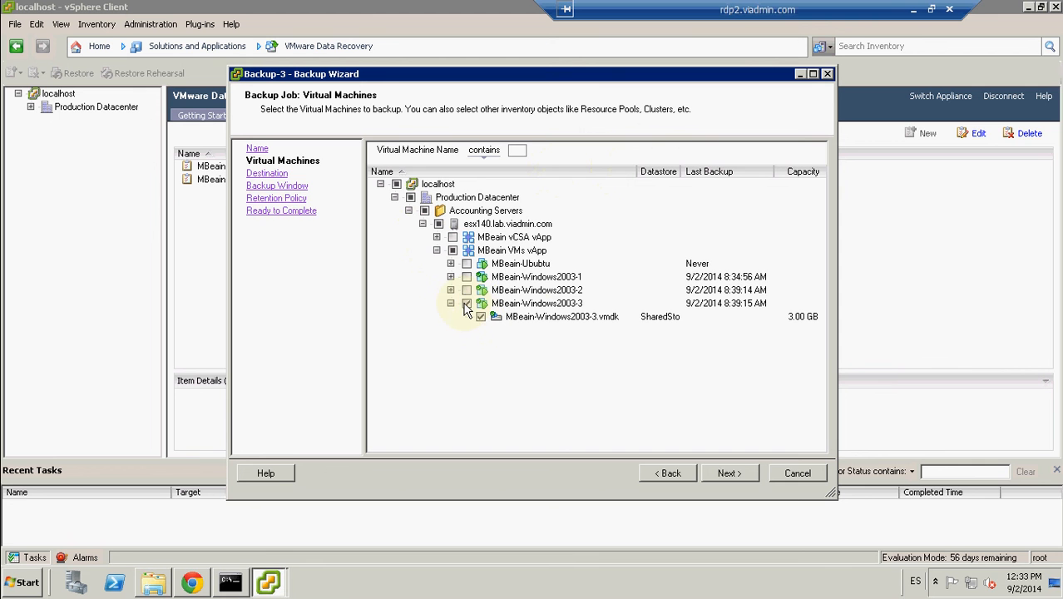
{"action": "left_click", "coordinate": [467, 304]}
{"action": "left_click", "coordinate": [467, 304]}
{"action": "left_click", "coordinate": [481, 320]}
{"action": "left_click", "coordinate": [481, 320]}
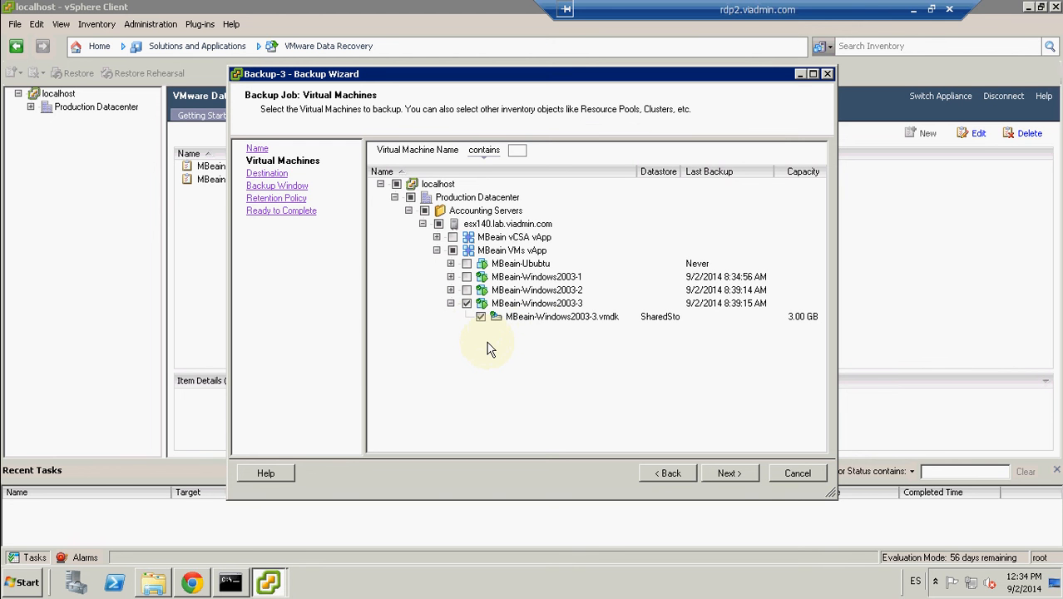
Step: Accept the virtual machine selection, keep /SCSI-0:1/ as the backup destination, and continue to the backup window
{"action": "left_click", "coordinate": [728, 473]}
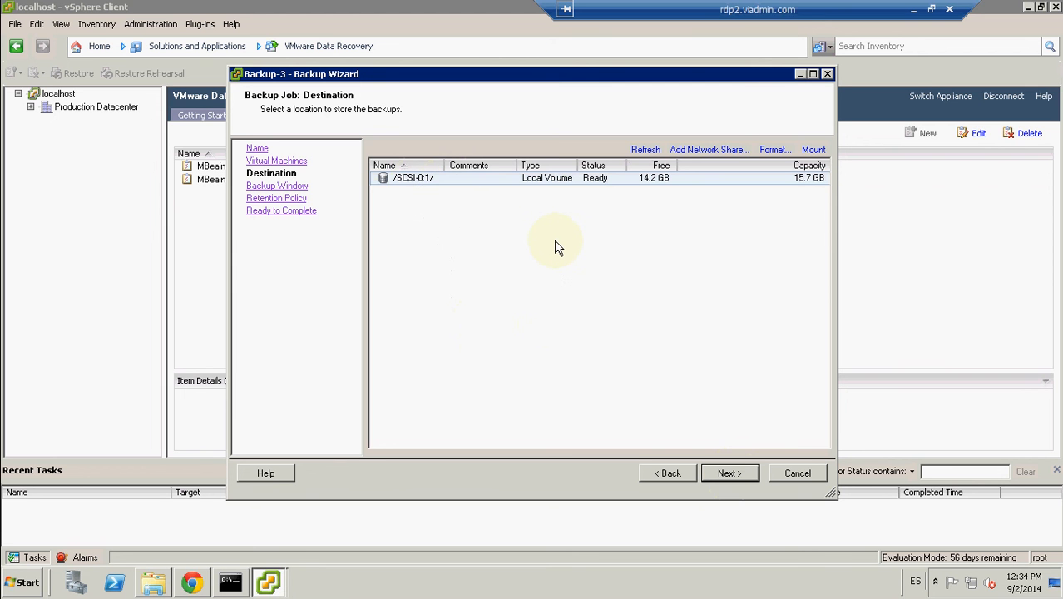
{"action": "left_click", "coordinate": [729, 474]}
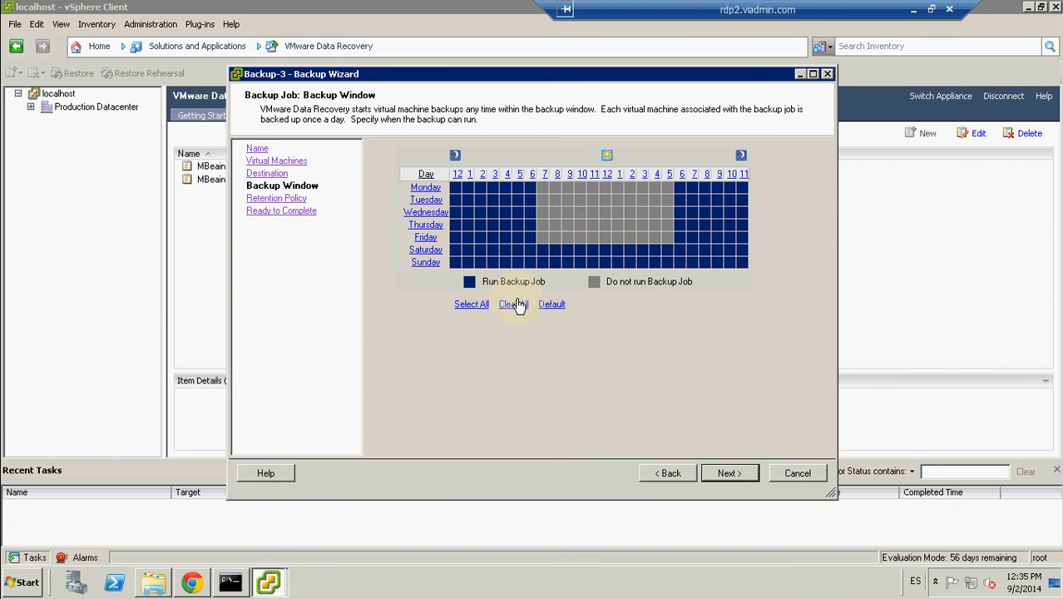
Step: Keep the default backup window and the More retention policy, and finish creating the Backup-3 job
{"action": "left_click", "coordinate": [728, 473]}
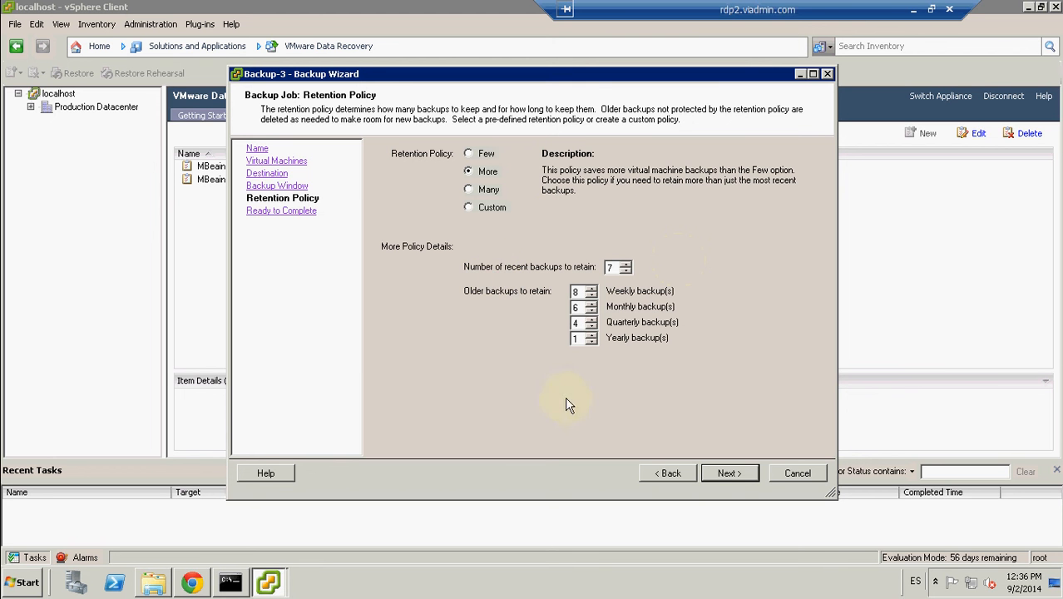
{"action": "left_click", "coordinate": [729, 473]}
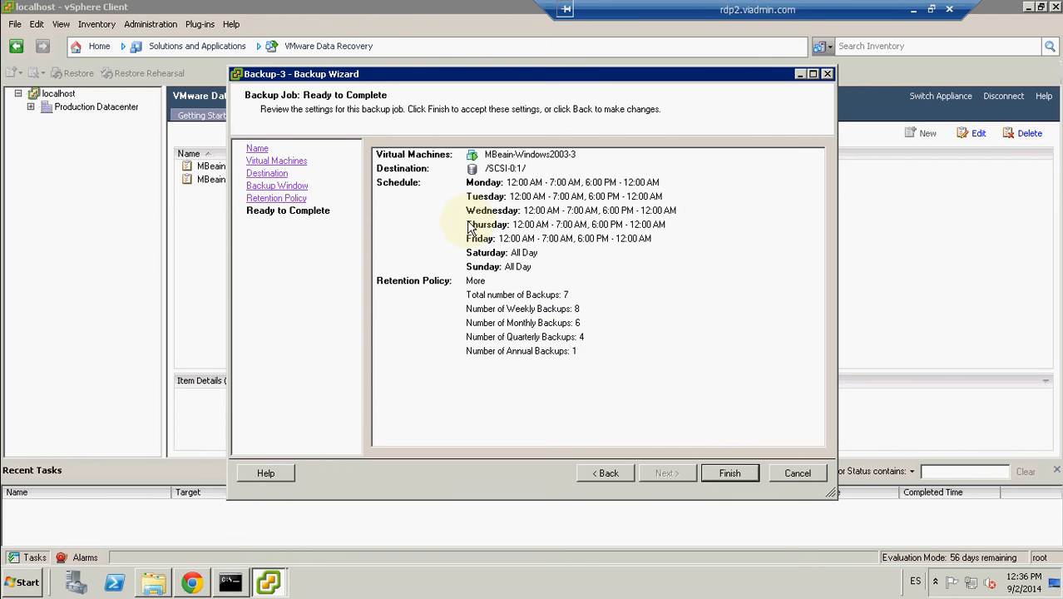
{"action": "left_click", "coordinate": [745, 474]}
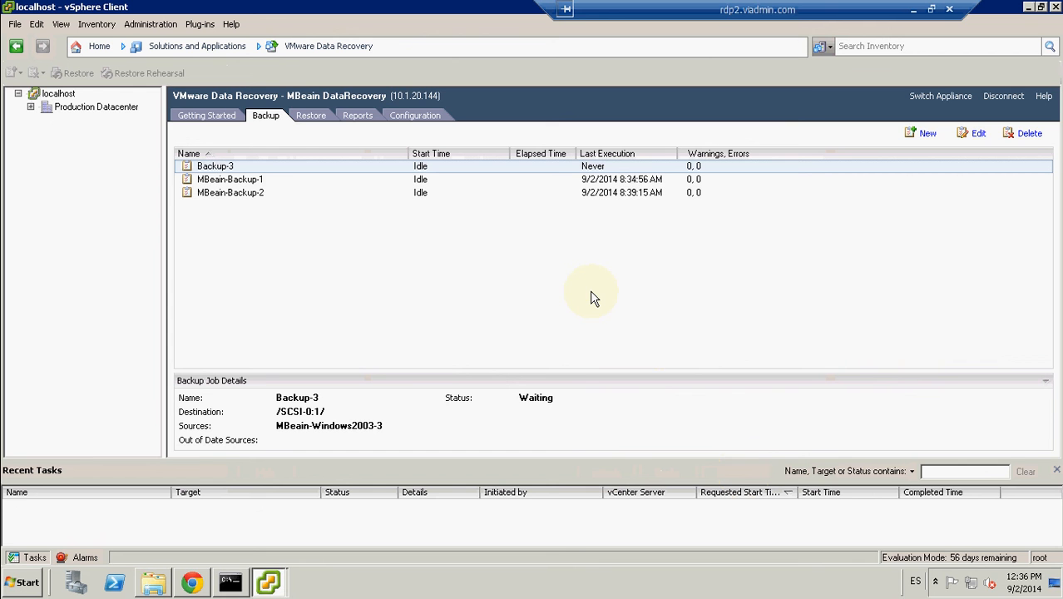
Step: Run the Backup-3 job immediately for all sources
{"action": "left_click", "coordinate": [223, 170]}
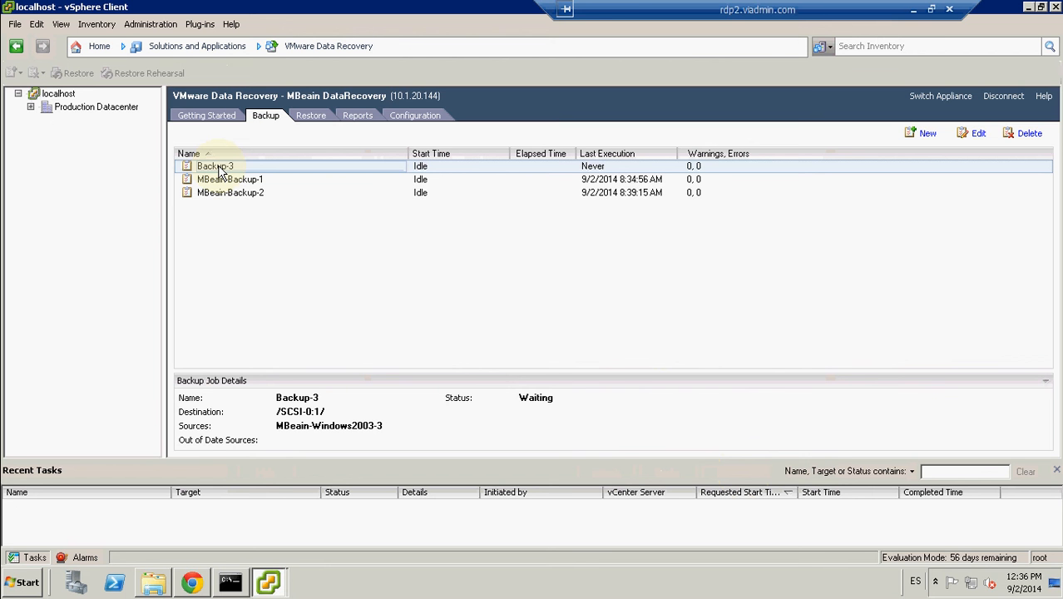
{"action": "right_click", "coordinate": [223, 169]}
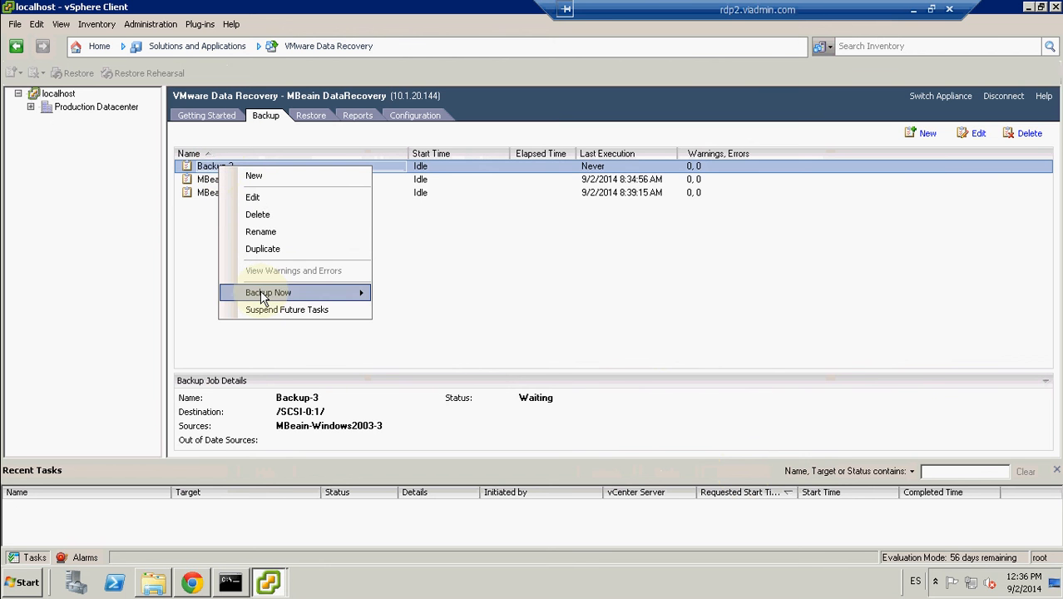
{"action": "mouse_move", "coordinate": [283, 298]}
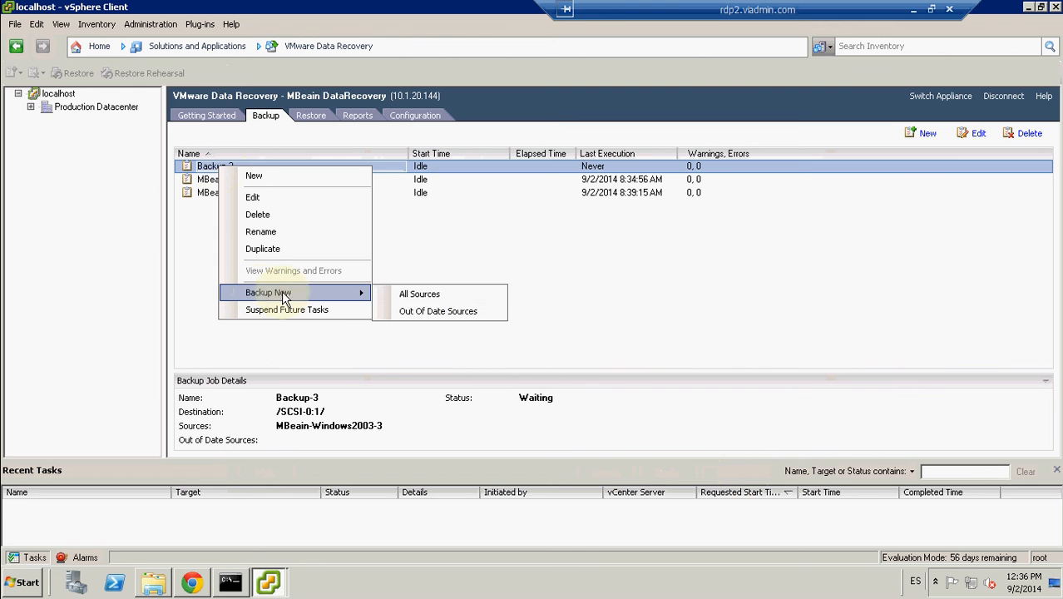
{"action": "left_click", "coordinate": [424, 296]}
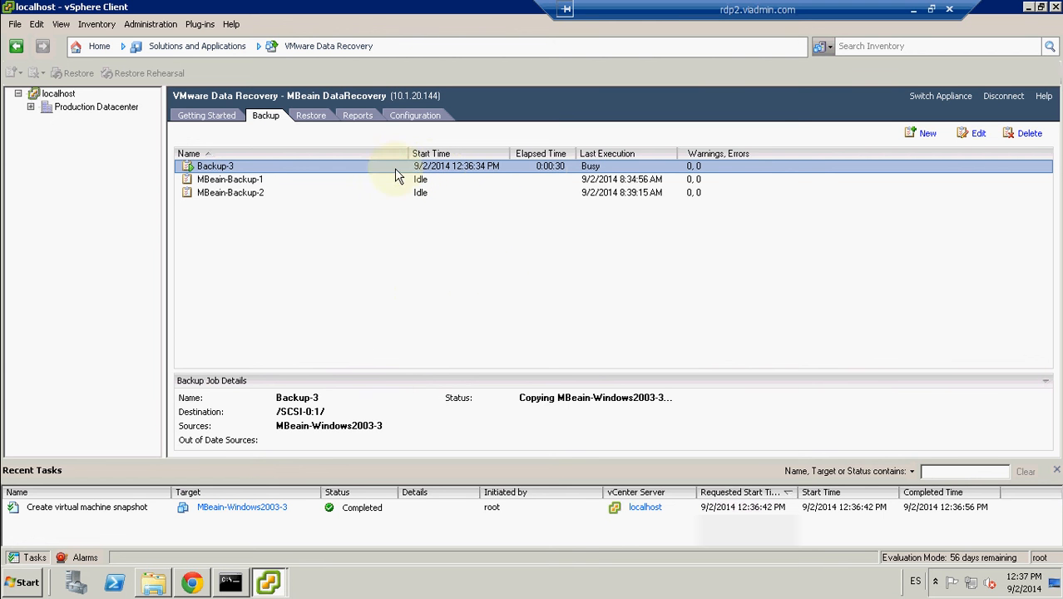
Step: Check the Events report for the backup, and view the virtual machines in Hosts and Clusters before returning to VMware Data Recovery
{"action": "left_click", "coordinate": [360, 115]}
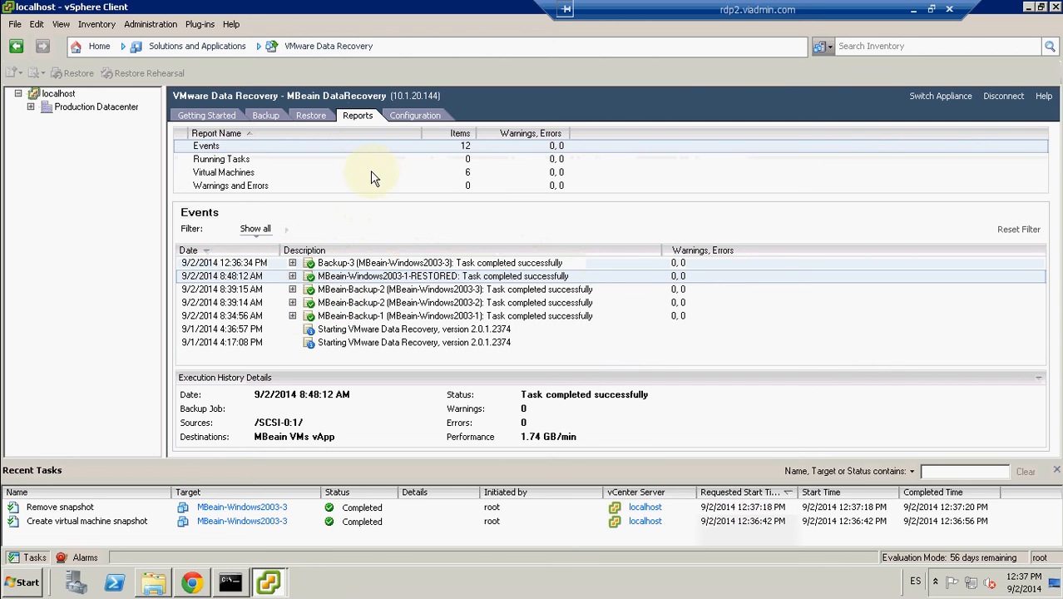
{"action": "left_click", "coordinate": [266, 116]}
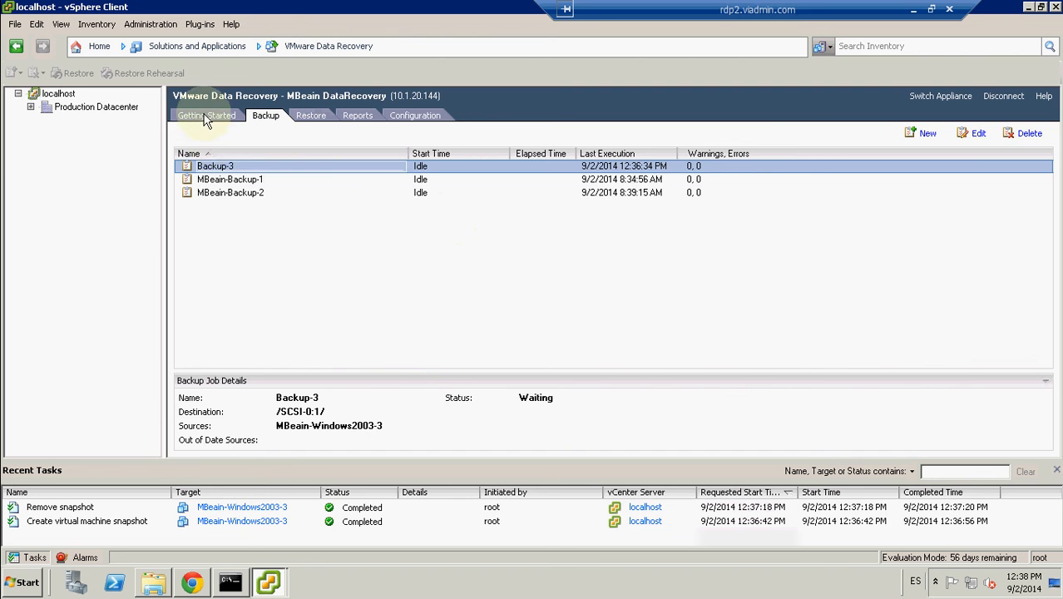
{"action": "left_click", "coordinate": [99, 47]}
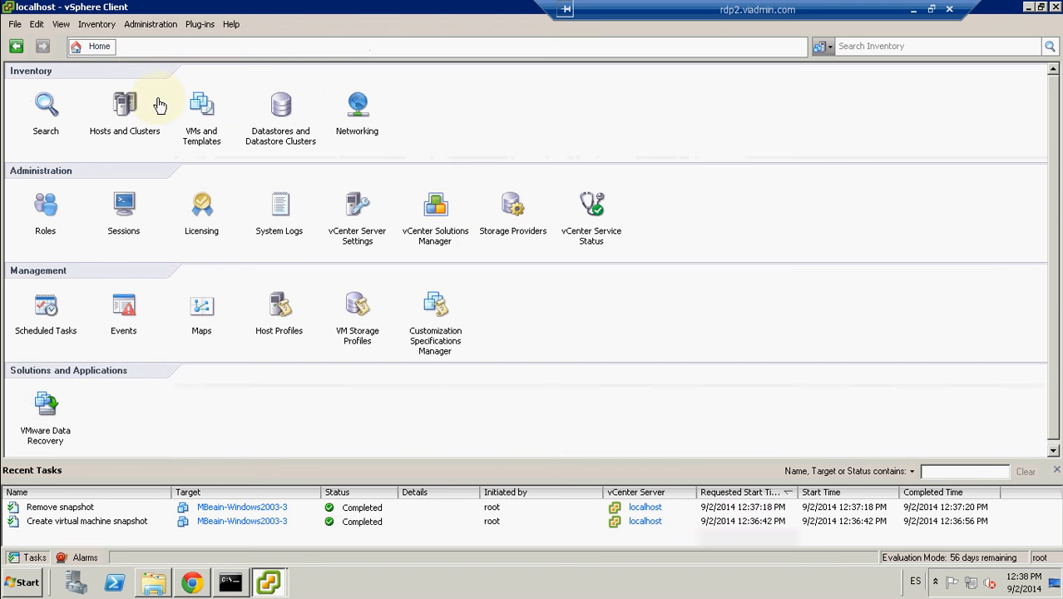
{"action": "left_click", "coordinate": [129, 101]}
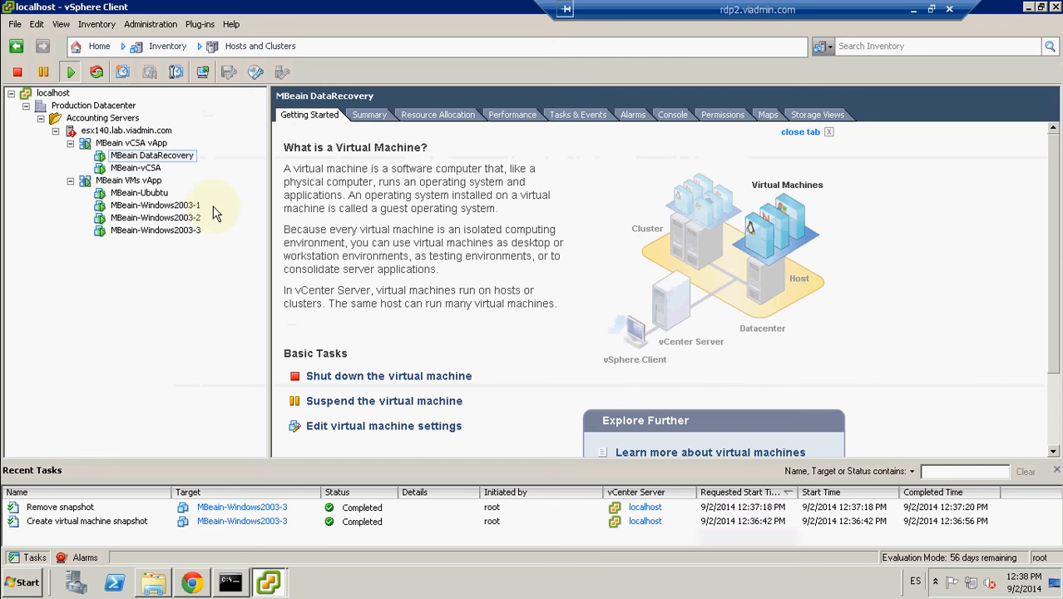
{"action": "left_click", "coordinate": [97, 48]}
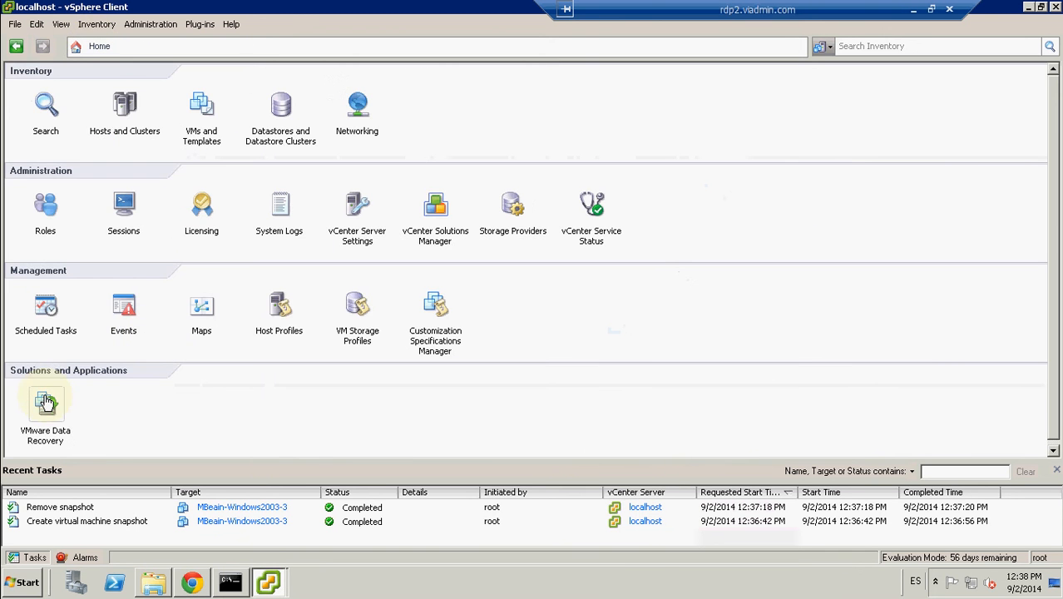
{"action": "left_click", "coordinate": [45, 405]}
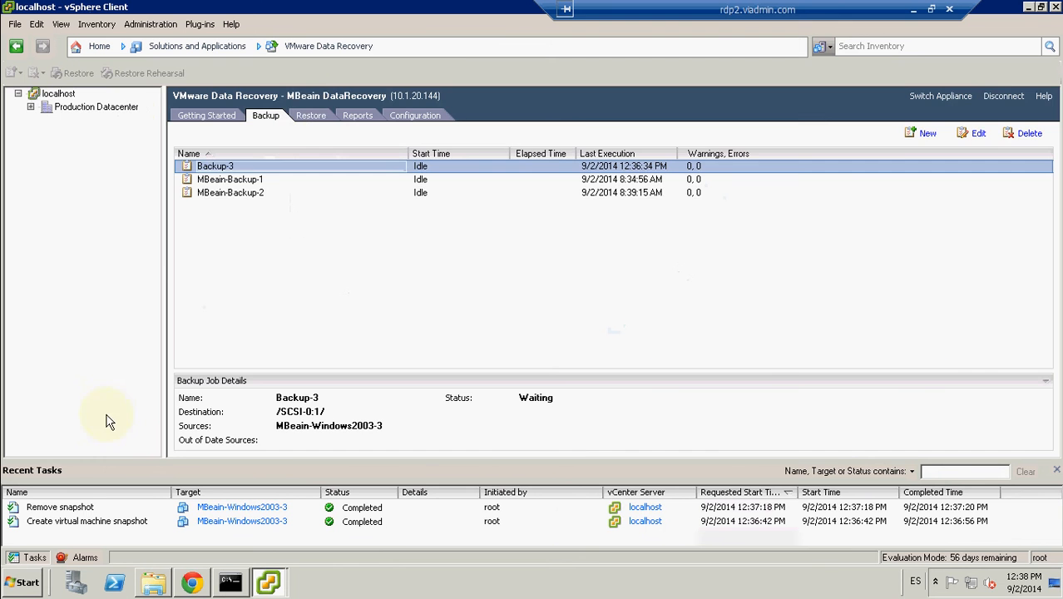
Step: Select only the 9/2/2014 12:36:34 PM restore point of the Windows2003-3 virtual machine and begin restoring it, continuing to destination selection
{"action": "left_click", "coordinate": [309, 116]}
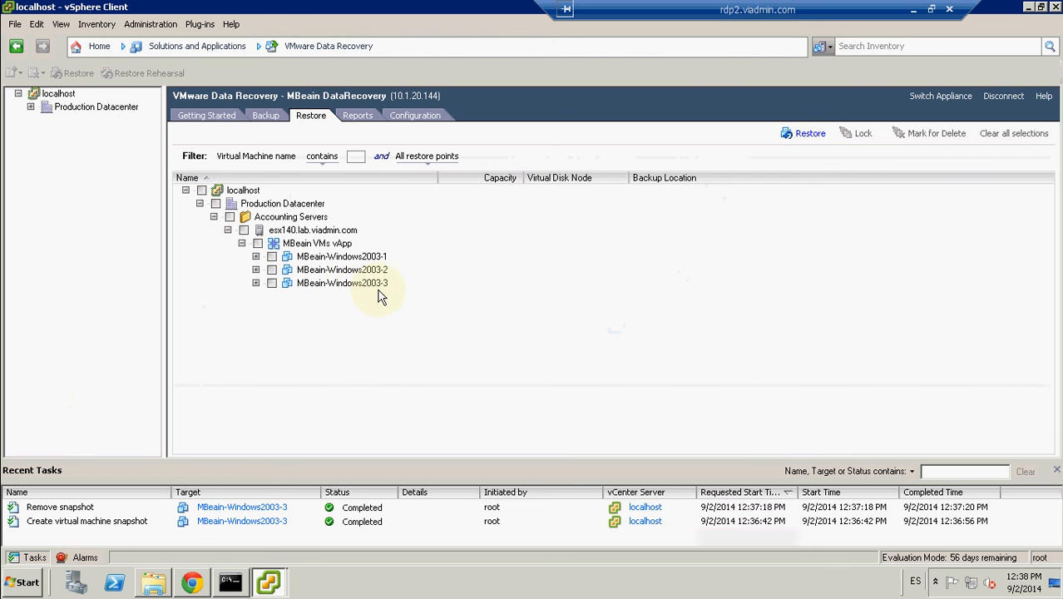
{"action": "left_click", "coordinate": [273, 284]}
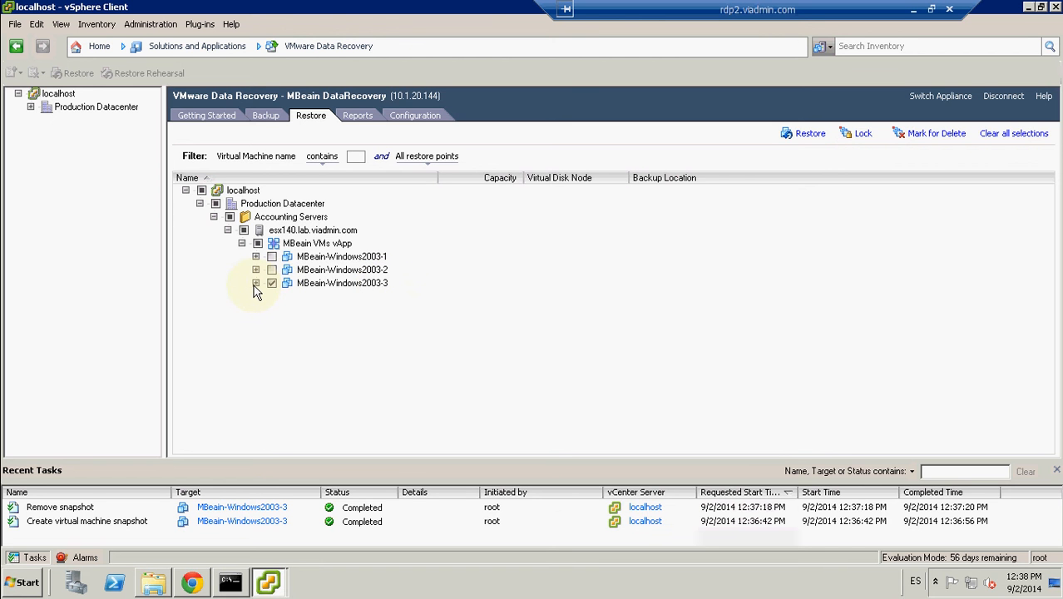
{"action": "left_click", "coordinate": [255, 283]}
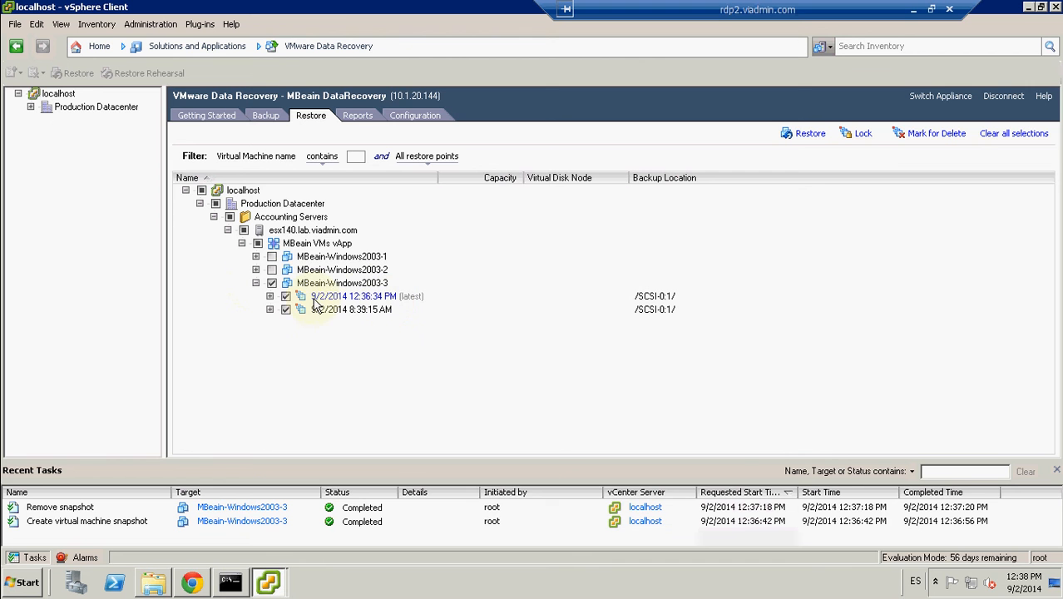
{"action": "left_click", "coordinate": [285, 309]}
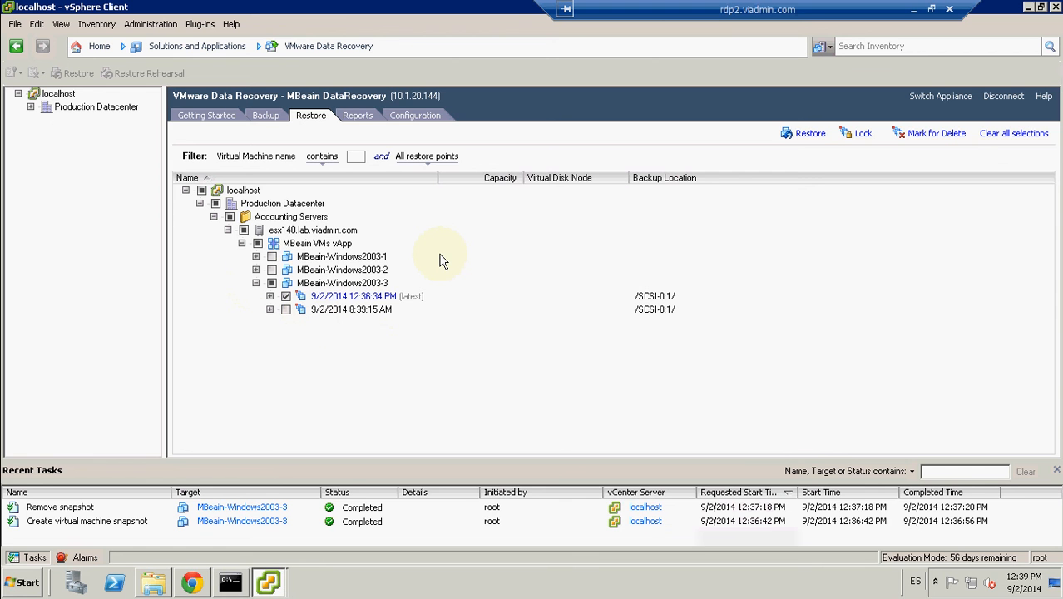
{"action": "left_click", "coordinate": [810, 135]}
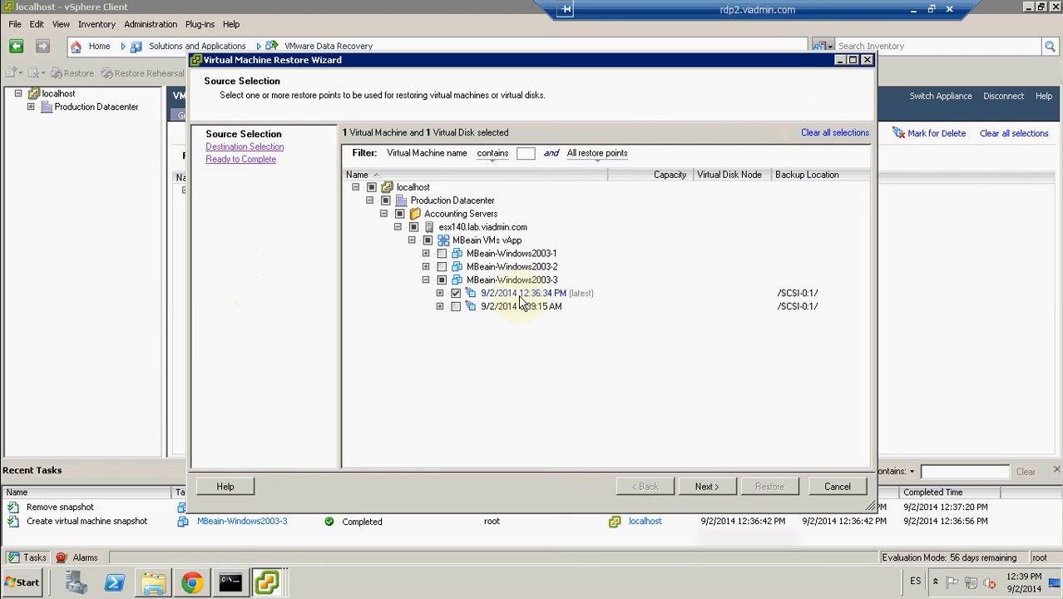
{"action": "left_click", "coordinate": [703, 486]}
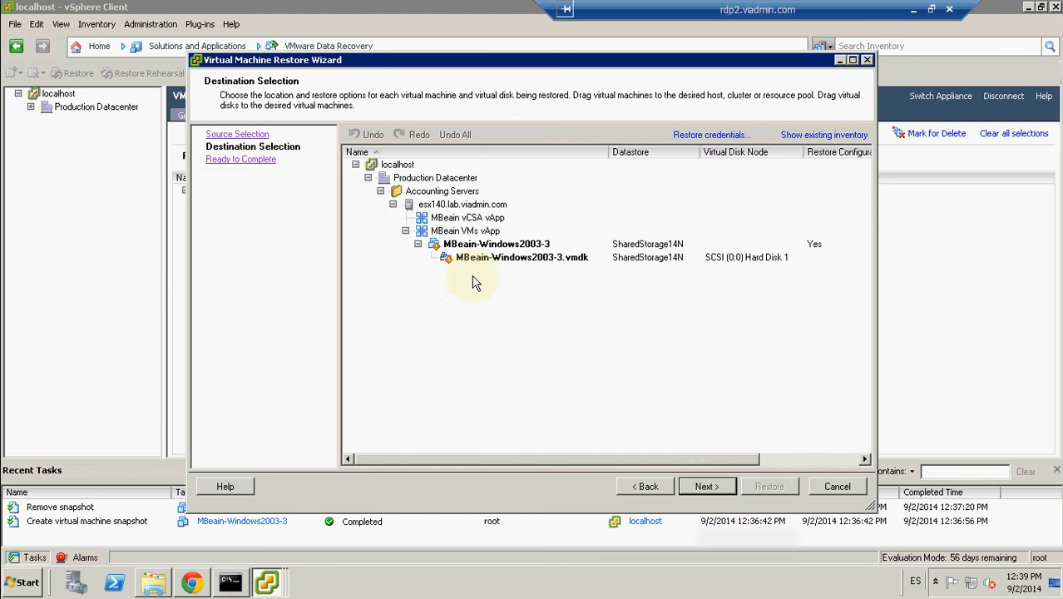
Step: Set the Power On restore option of the Windows2003-3 virtual machine to No
{"action": "mouse_move", "coordinate": [433, 245]}
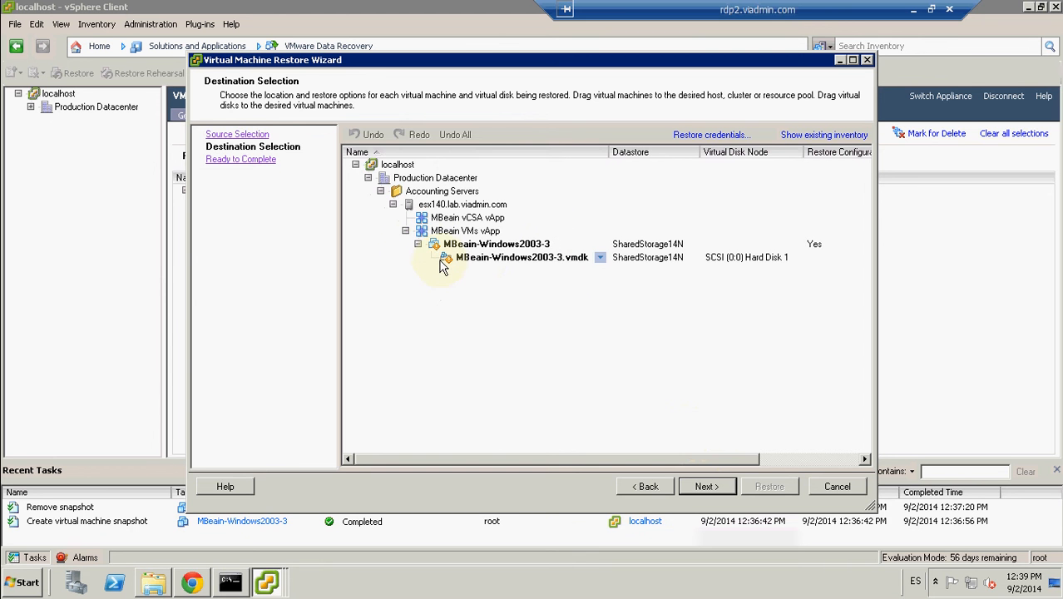
{"action": "mouse_move", "coordinate": [482, 264]}
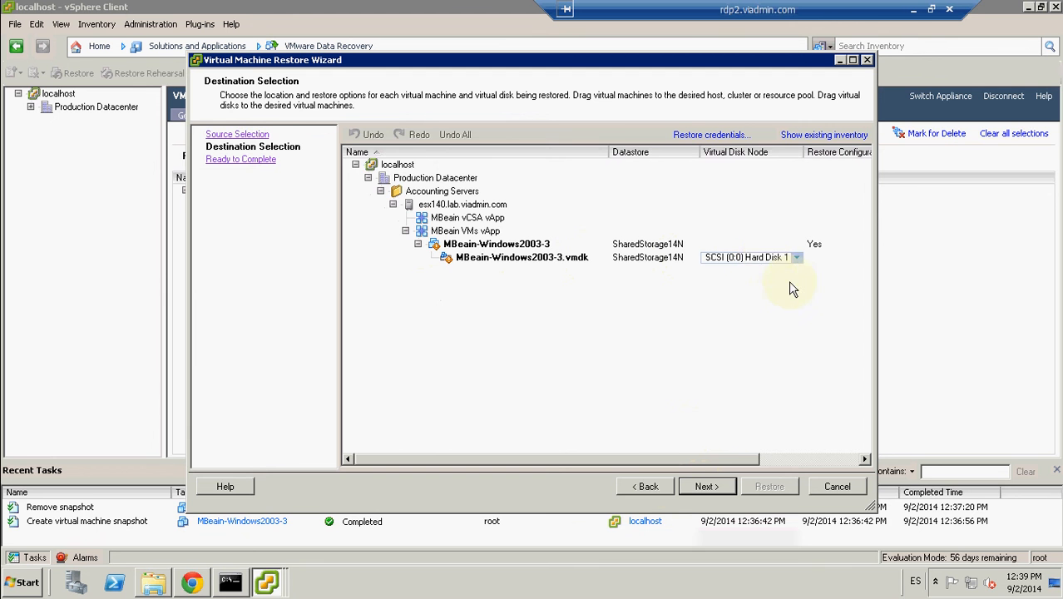
{"action": "left_click_drag", "start_coordinate": [654, 459], "coordinate": [741, 459]}
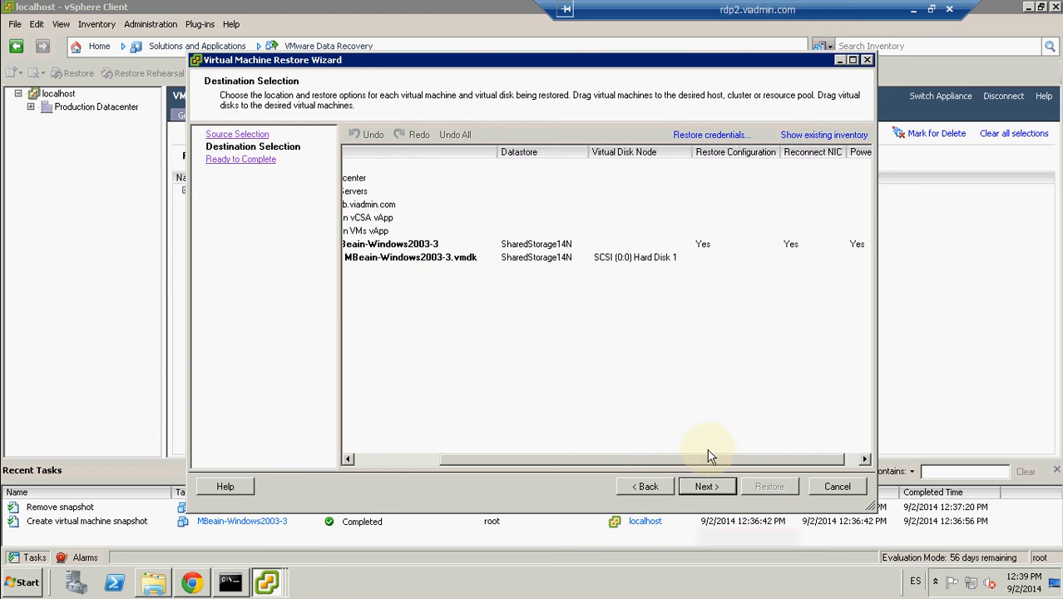
{"action": "left_click_drag", "start_coordinate": [704, 460], "coordinate": [740, 462]}
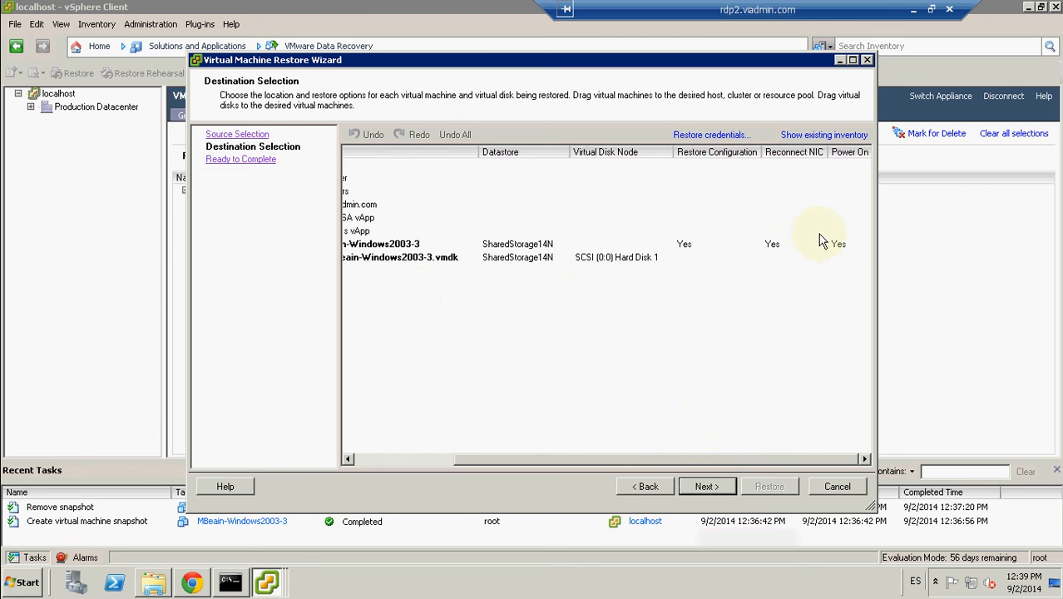
{"action": "left_click", "coordinate": [866, 243]}
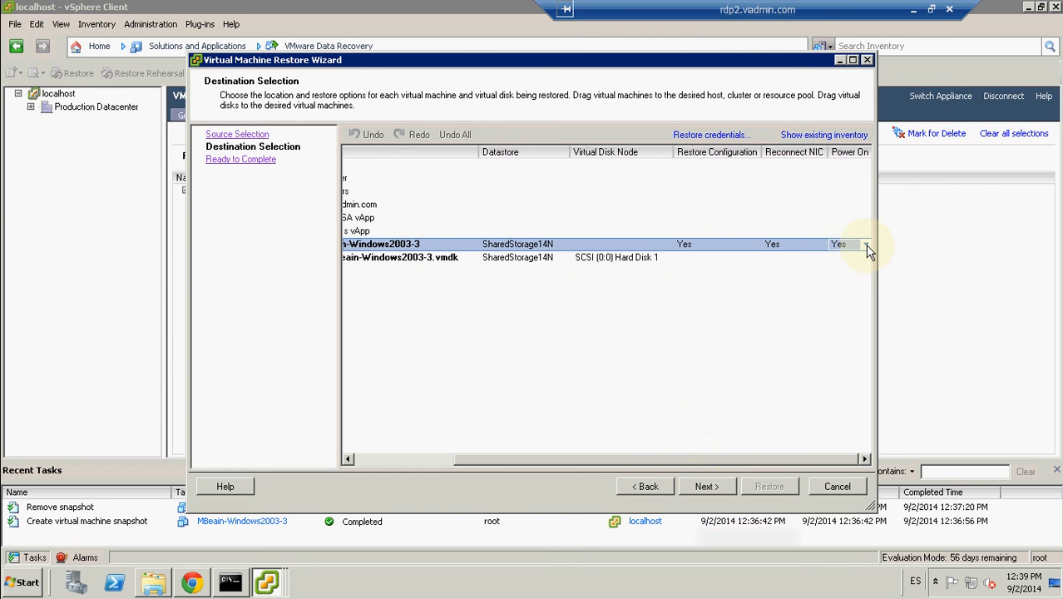
{"action": "left_click", "coordinate": [866, 246]}
{"action": "left_click", "coordinate": [834, 269]}
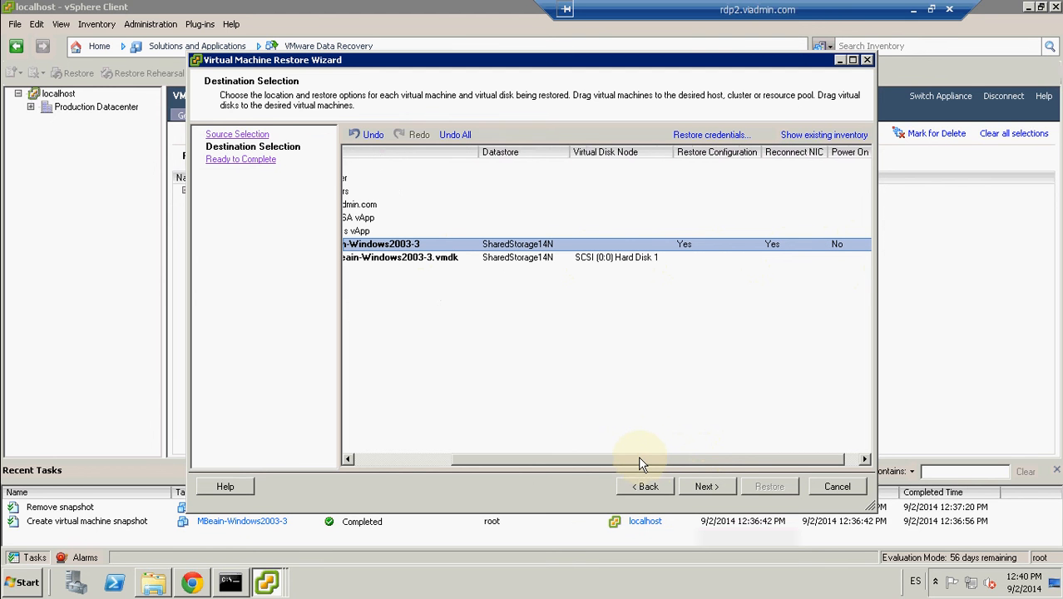
Step: Keep the VMs vApp as the restore location and append -RESTORED to the Windows2003-3 virtual machine's name
{"action": "left_click_drag", "start_coordinate": [637, 456], "coordinate": [581, 456]}
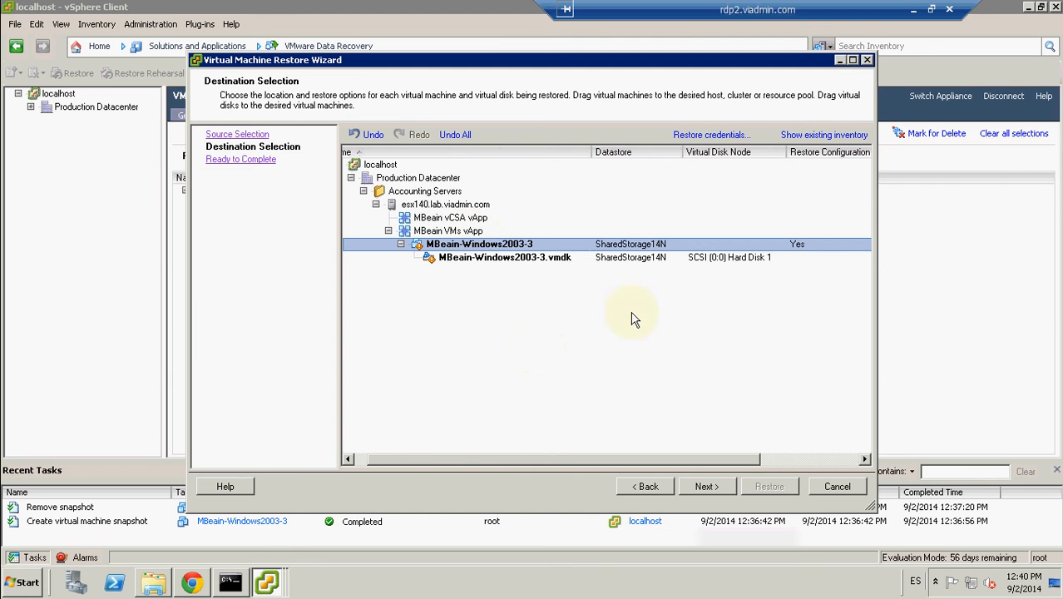
{"action": "left_click", "coordinate": [583, 244]}
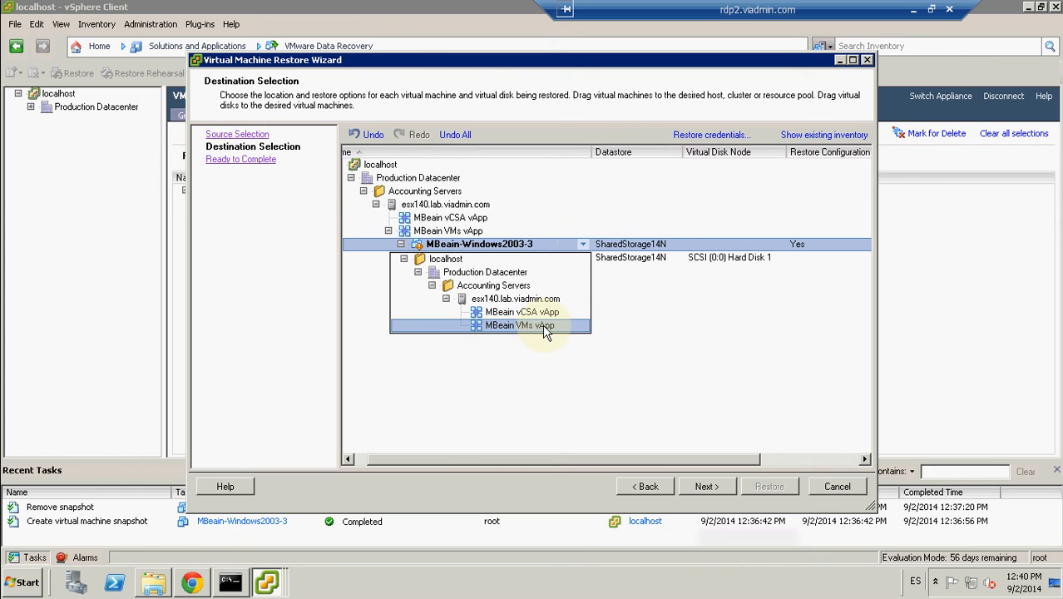
{"action": "left_click", "coordinate": [628, 317]}
{"action": "left_click", "coordinate": [544, 249]}
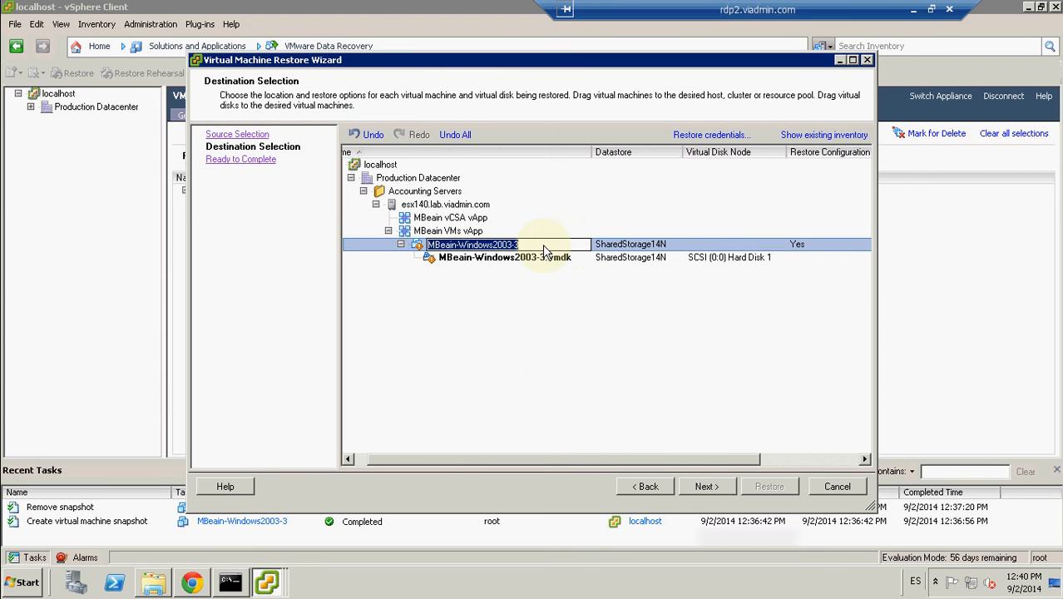
{"action": "left_click", "coordinate": [544, 249]}
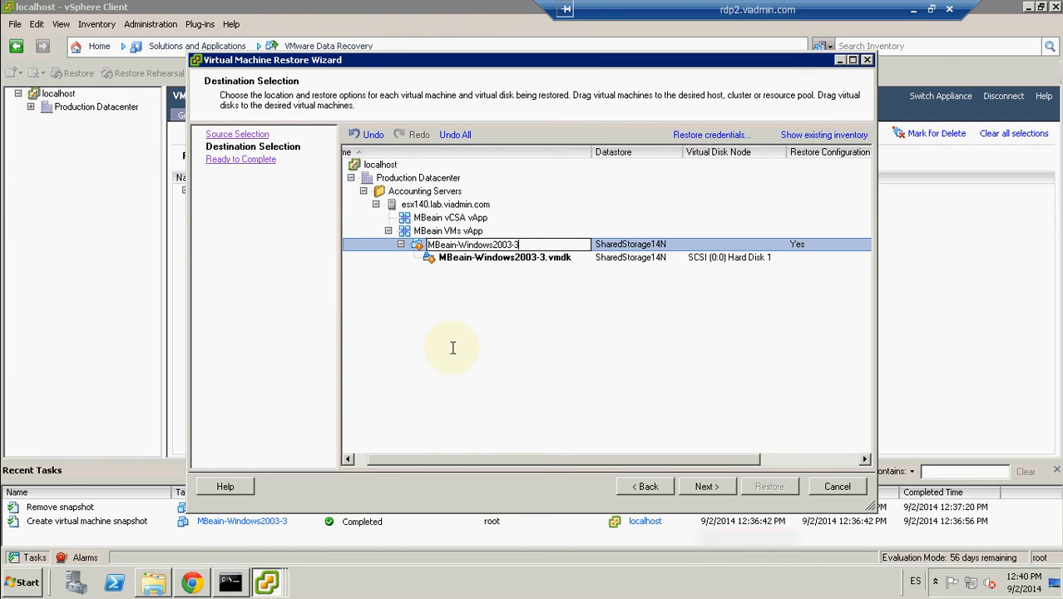
{"action": "type", "text": "-RESTORED"}
{"action": "key", "text": "Return"}
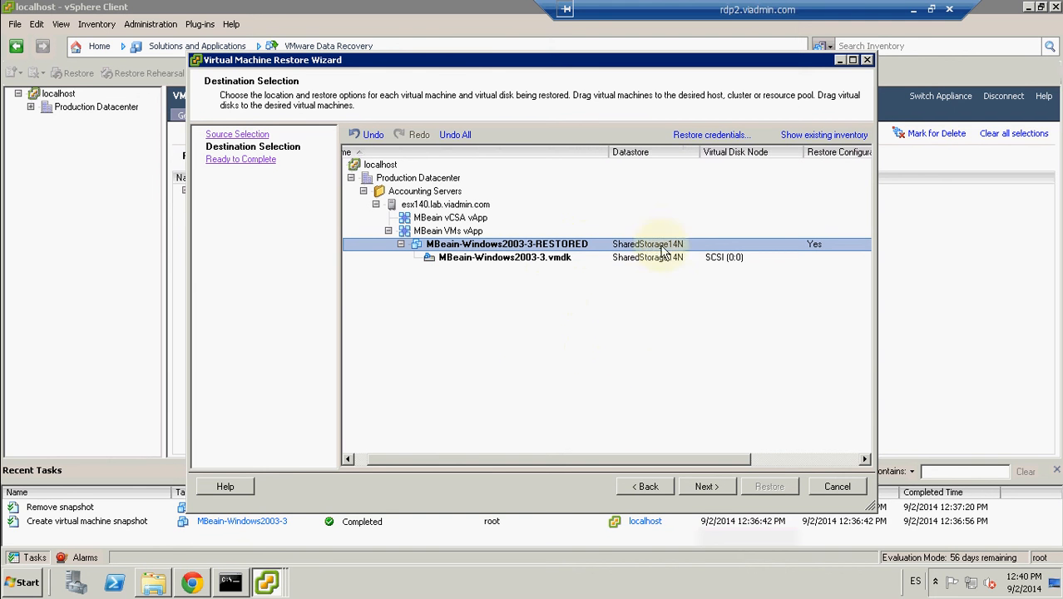
Step: Keep the .vmdk disk assigned to the Windows2003-3-RESTORED virtual machine and continue to the restore summary
{"action": "left_click", "coordinate": [630, 249]}
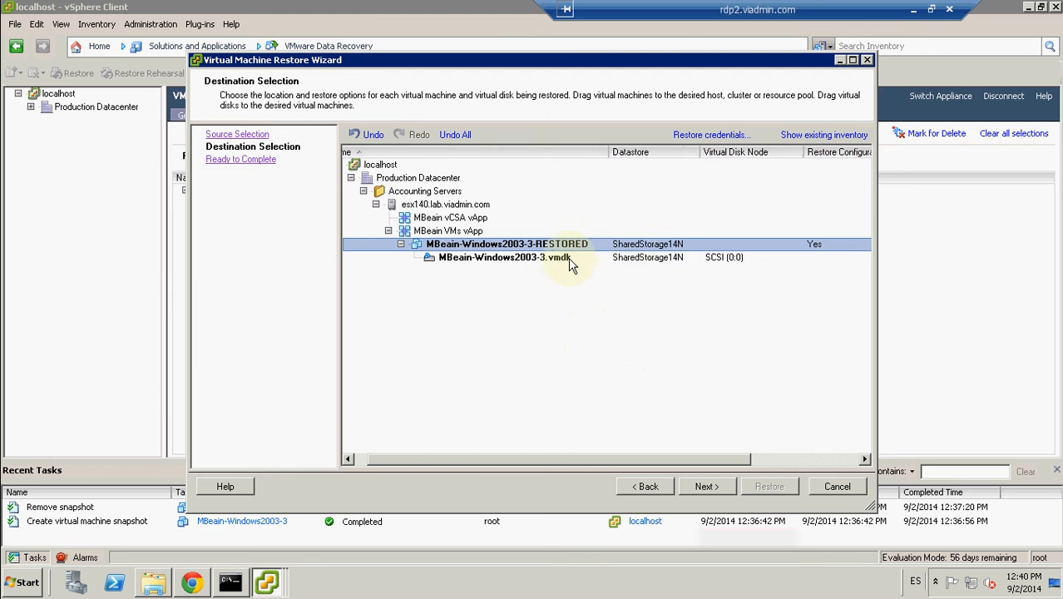
{"action": "left_click", "coordinate": [600, 259]}
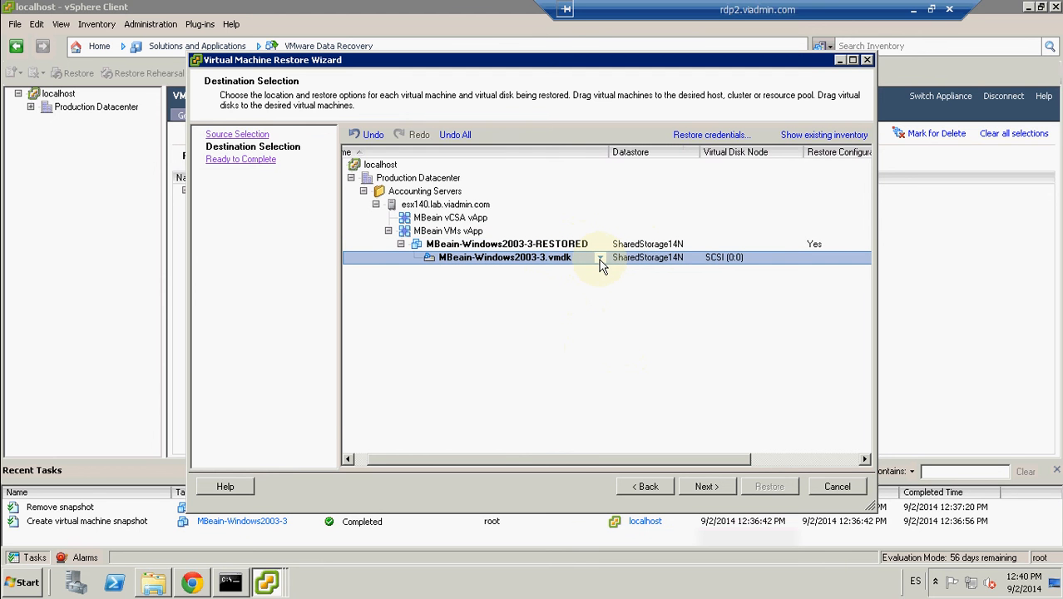
{"action": "left_click", "coordinate": [600, 259]}
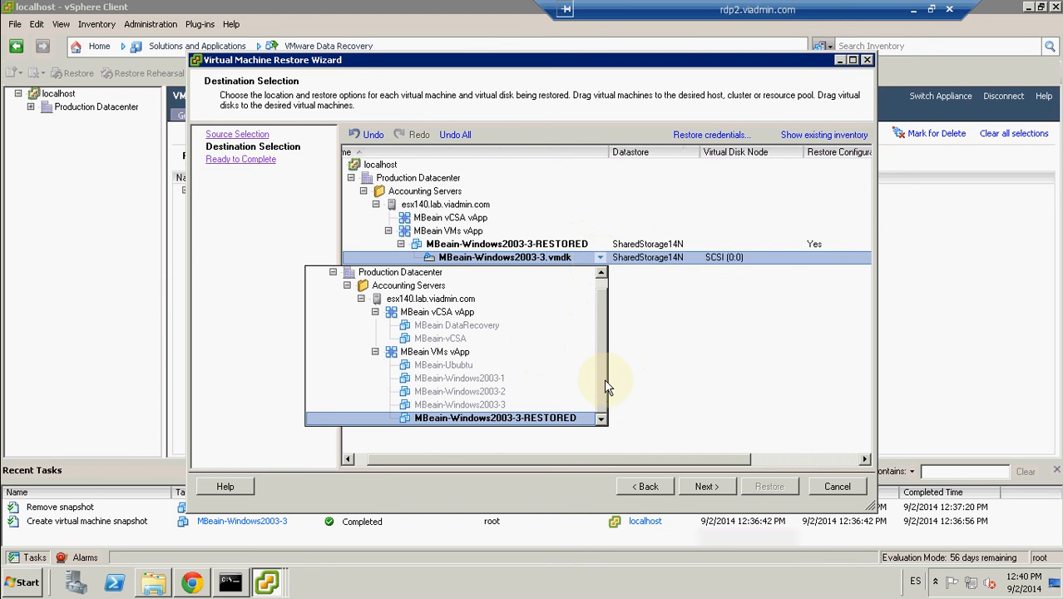
{"action": "left_click_drag", "start_coordinate": [605, 380], "coordinate": [604, 358]}
{"action": "left_click", "coordinate": [644, 309]}
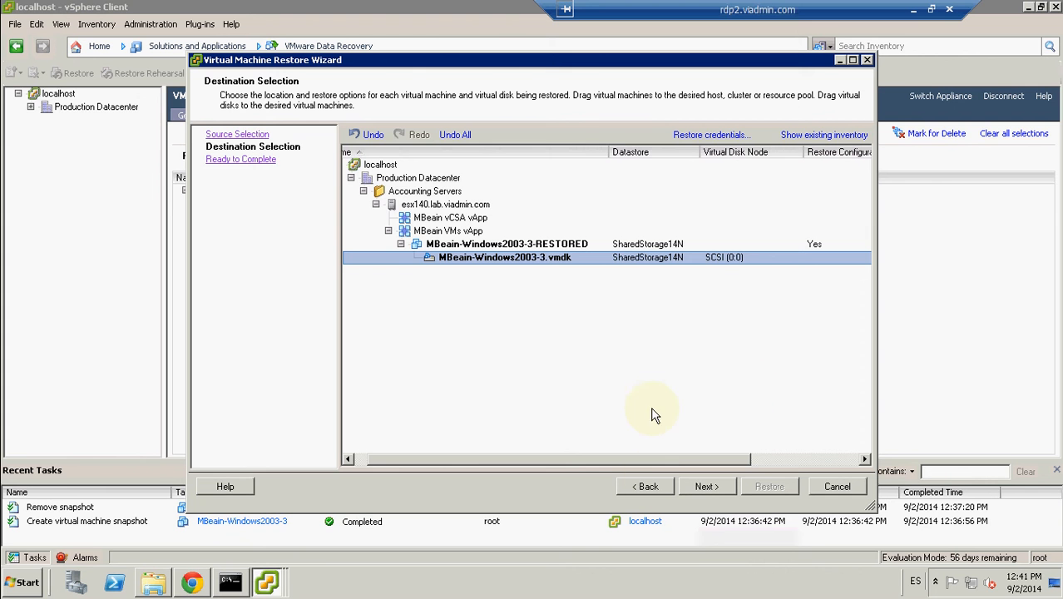
{"action": "left_click", "coordinate": [706, 487]}
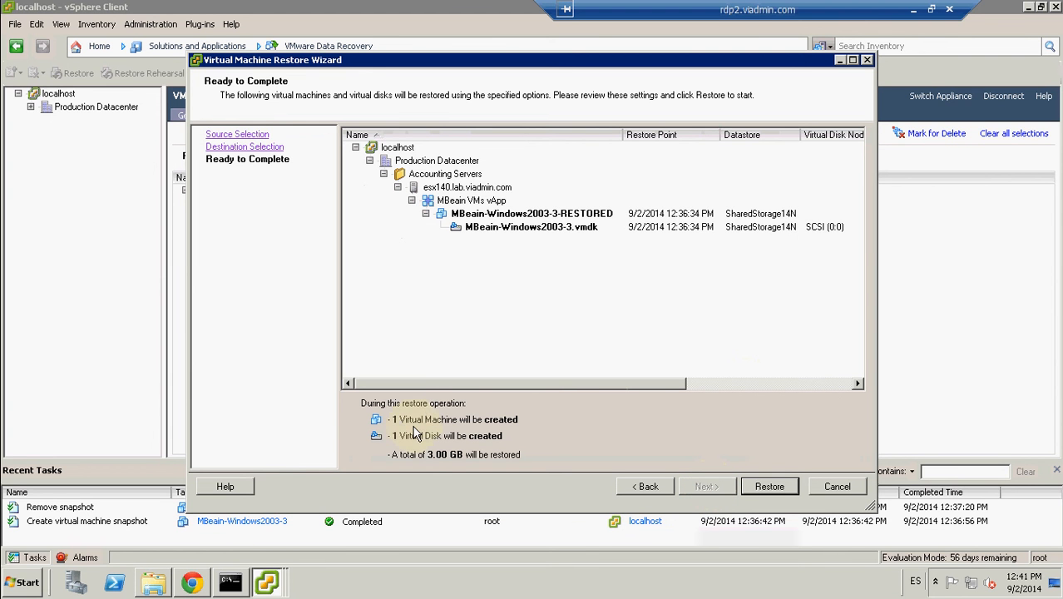
Step: Start the restore of the Windows2003-3-RESTORED virtual machine and check its restore points and the Running Tasks report
{"action": "left_click", "coordinate": [769, 487]}
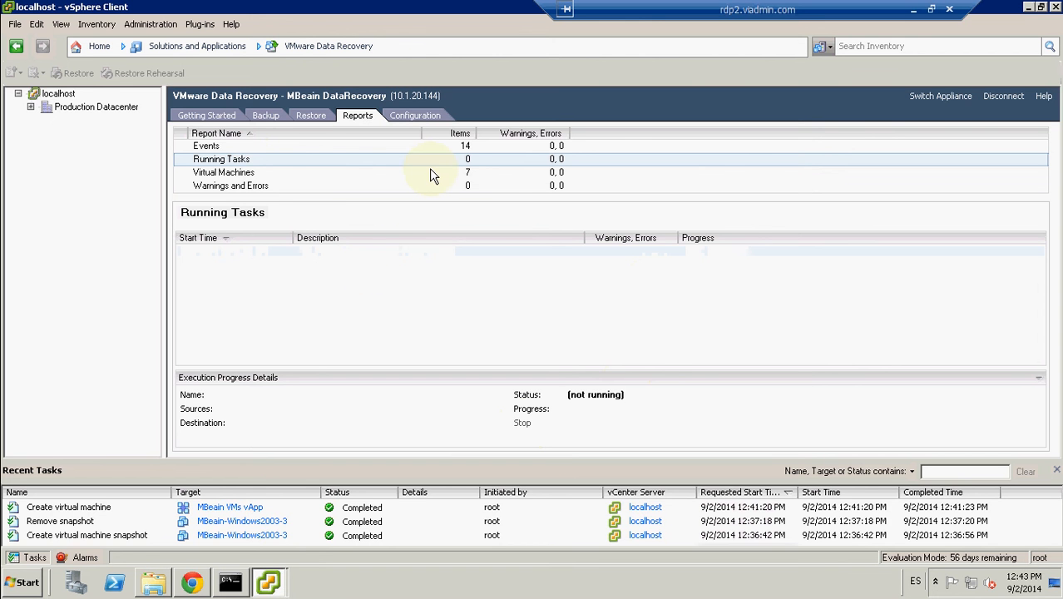
{"action": "left_click", "coordinate": [313, 117]}
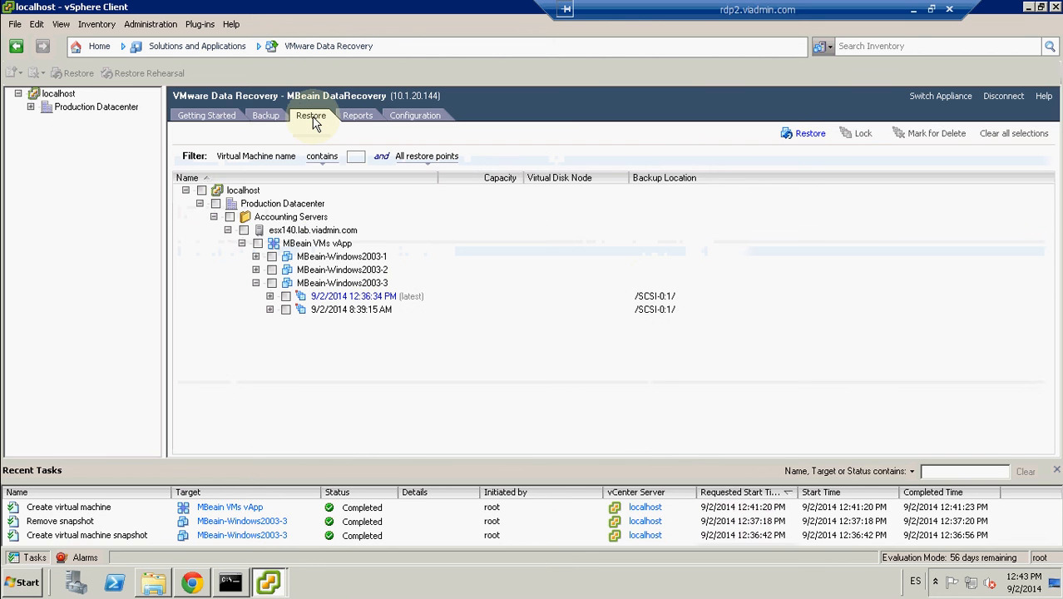
{"action": "left_click", "coordinate": [353, 120]}
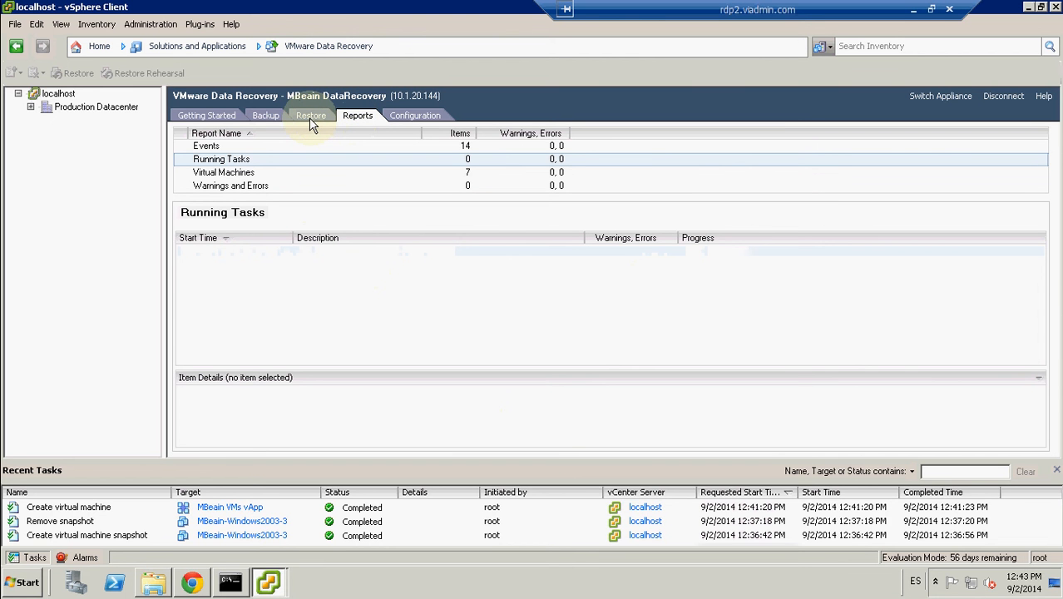
Step: Open the Hosts and Clusters inventory to look for the Windows2003-3-RESTORED virtual machine in the VMs vApp
{"action": "left_click", "coordinate": [100, 47]}
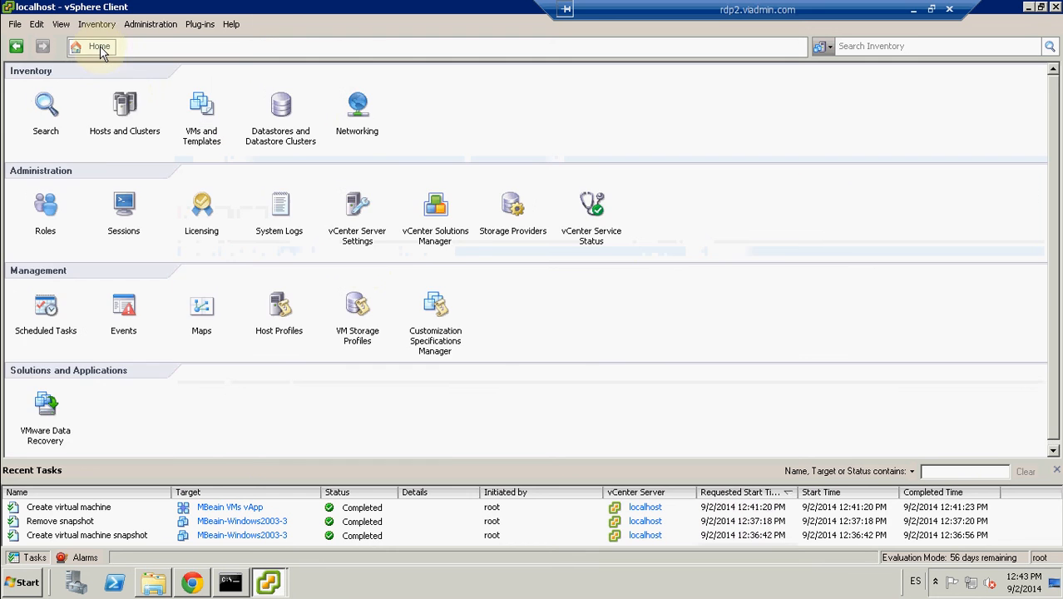
{"action": "left_click", "coordinate": [126, 94]}
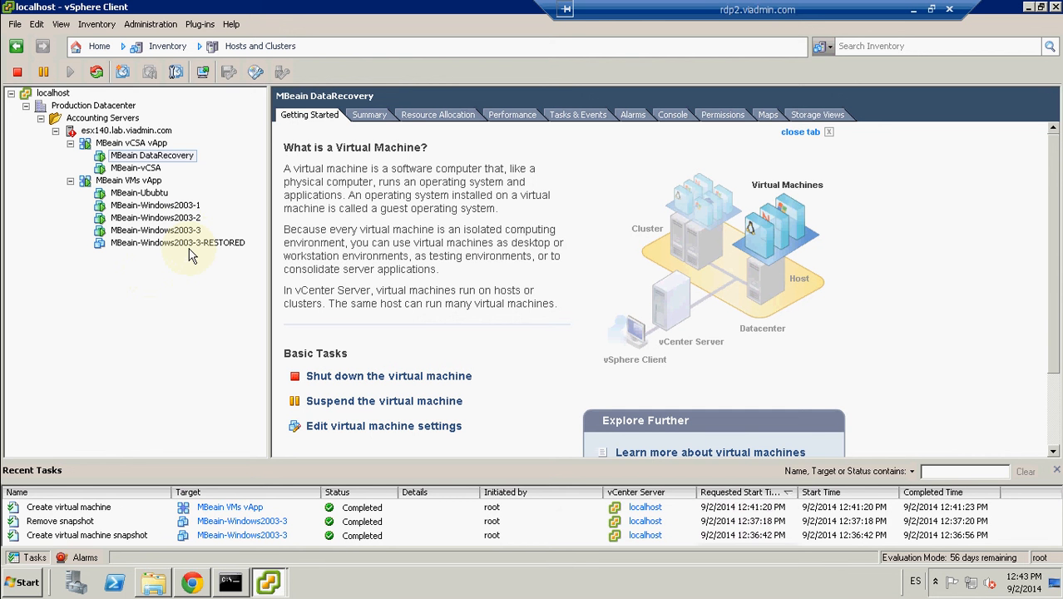
Step: View the DataRecovery appliance's console, declining the guest shutdown, and return to the main vSphere Client window
{"action": "left_click", "coordinate": [268, 582]}
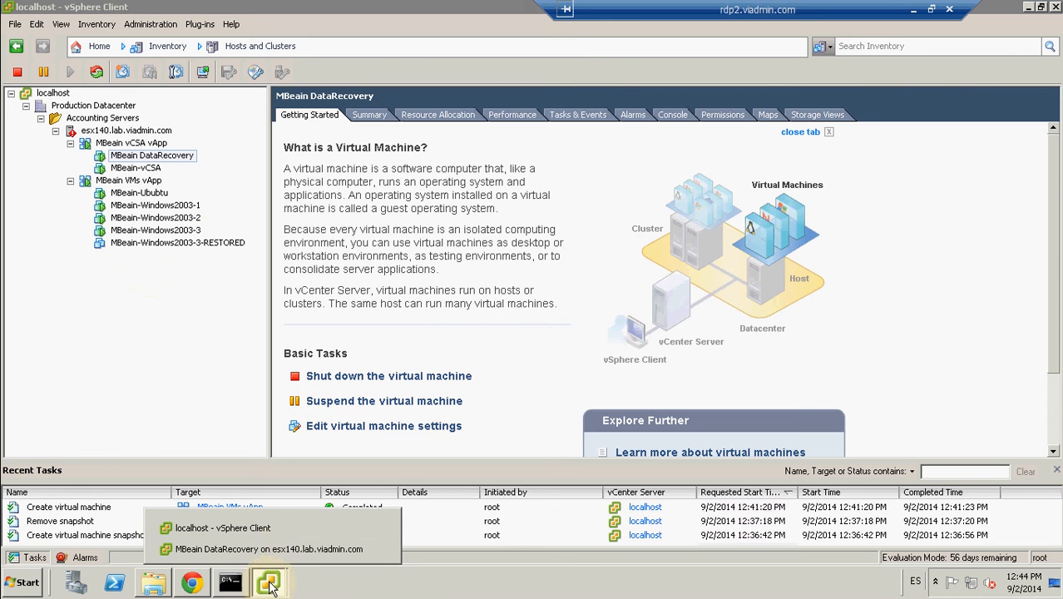
{"action": "left_click", "coordinate": [276, 549]}
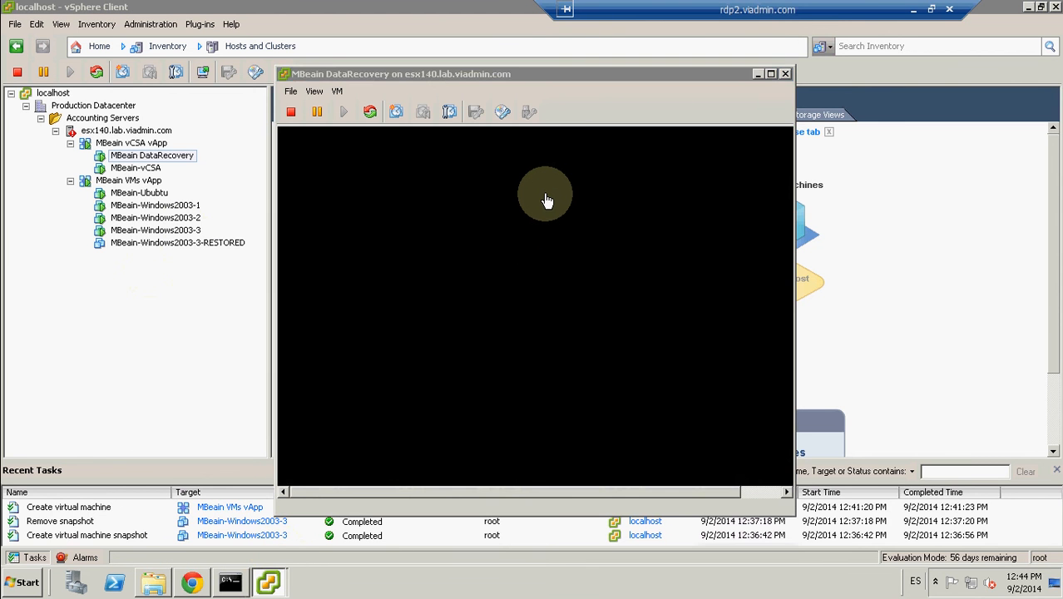
{"action": "key", "text": "ctrl+d"}
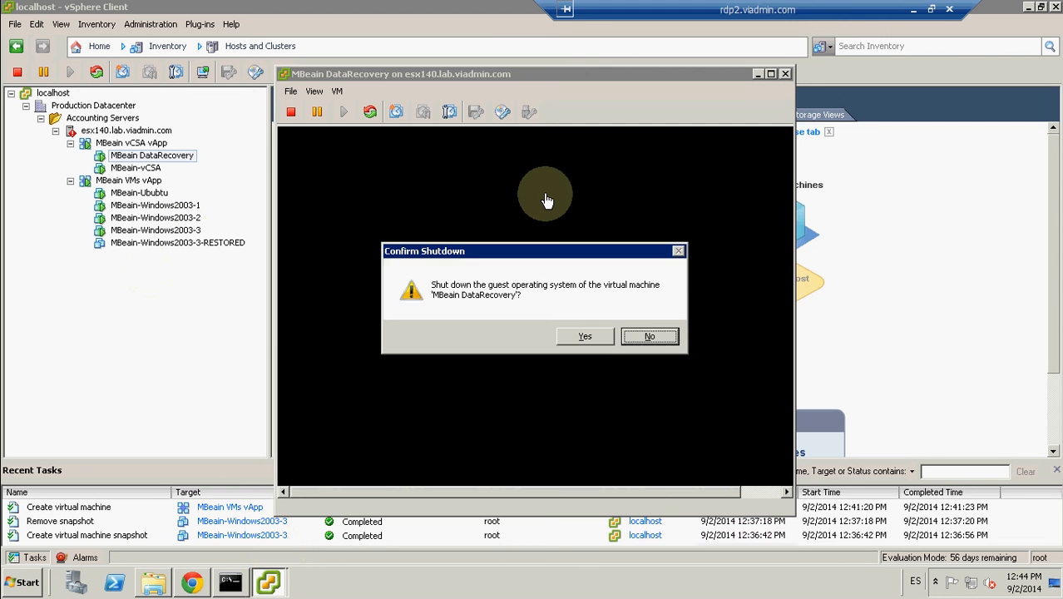
{"action": "left_click", "coordinate": [662, 336]}
{"action": "left_click", "coordinate": [659, 332]}
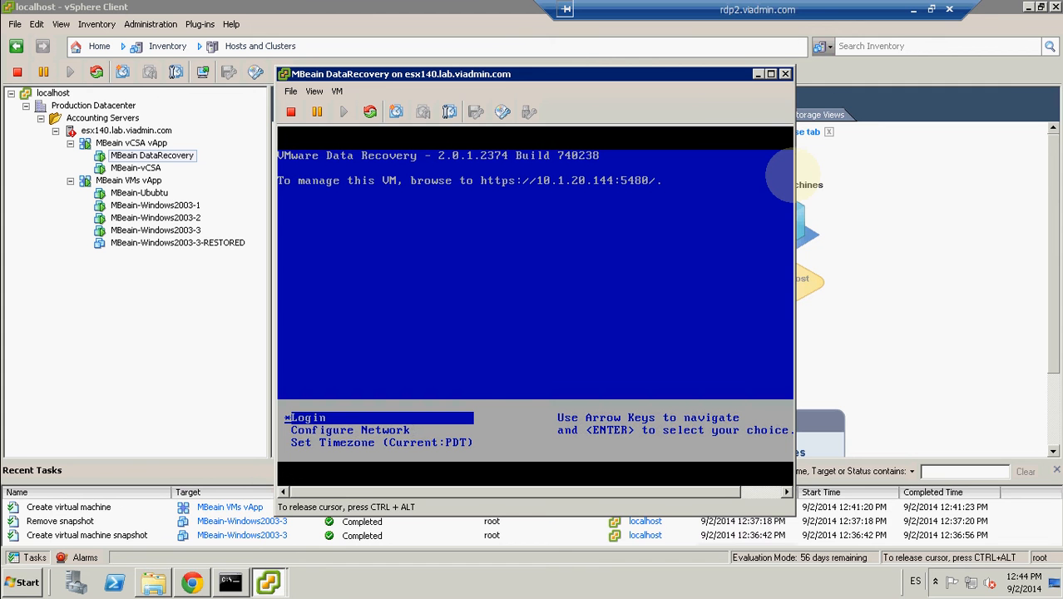
{"action": "key", "text": "ctrl+alt"}
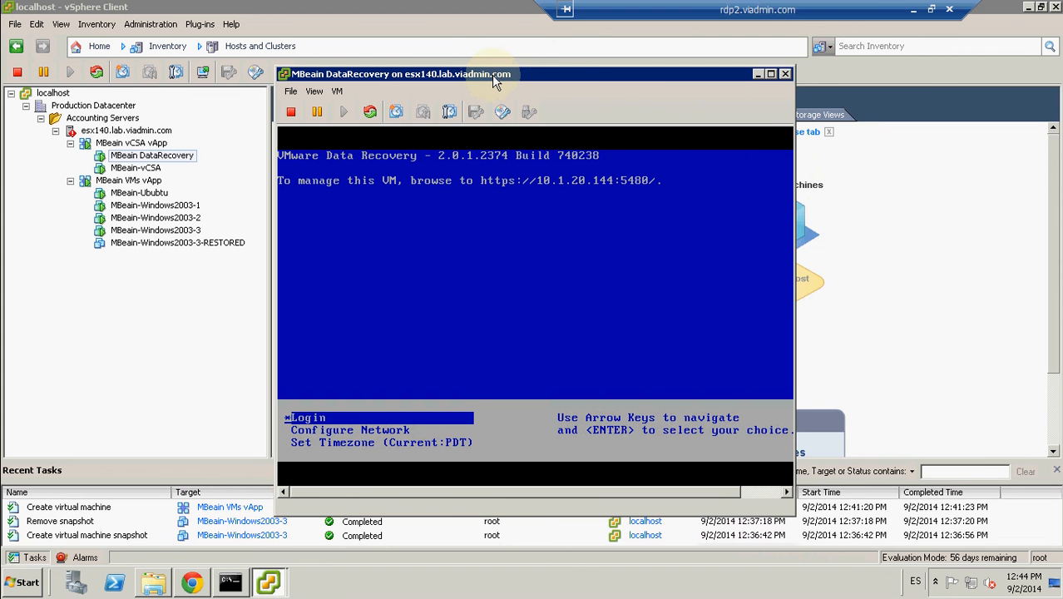
{"action": "left_click_drag", "start_coordinate": [493, 76], "coordinate": [492, 99]}
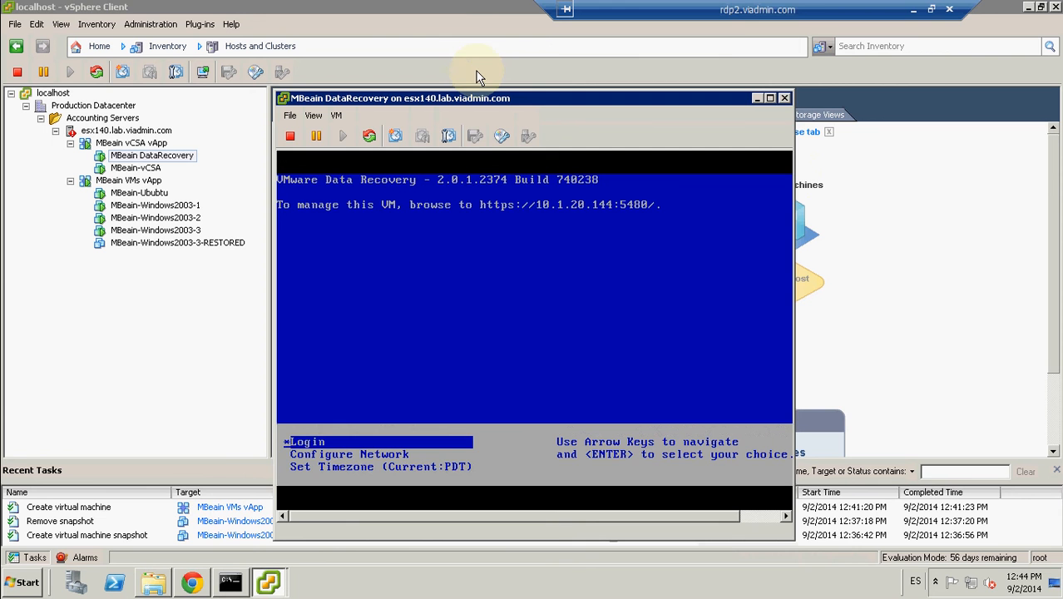
{"action": "left_click", "coordinate": [456, 6]}
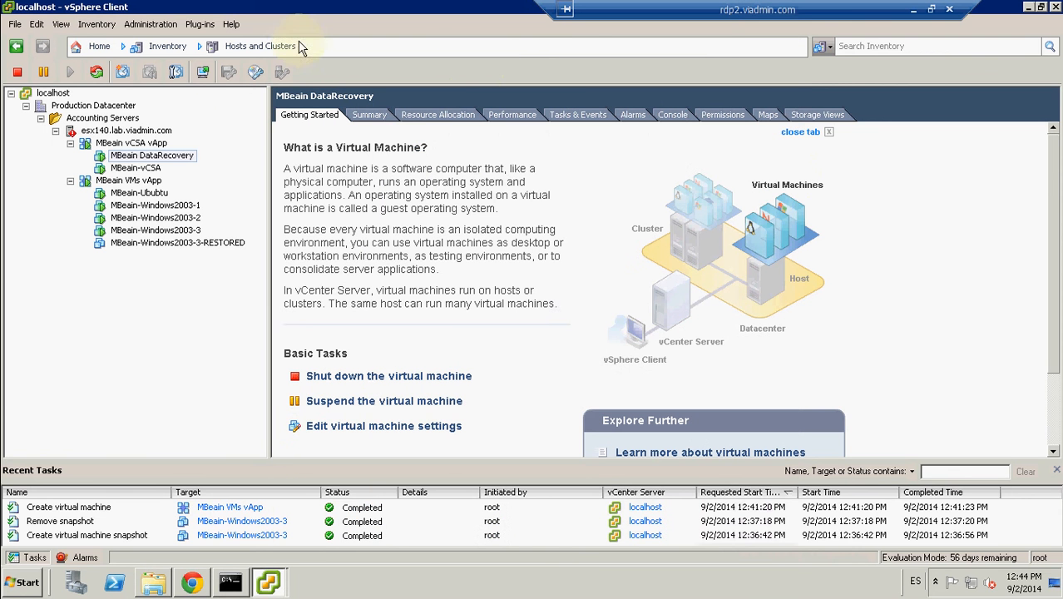
Step: Review the installed VMware Data Recovery plug-in in the Plug-in Manager and close the manager
{"action": "left_click", "coordinate": [200, 25]}
{"action": "left_click", "coordinate": [222, 43]}
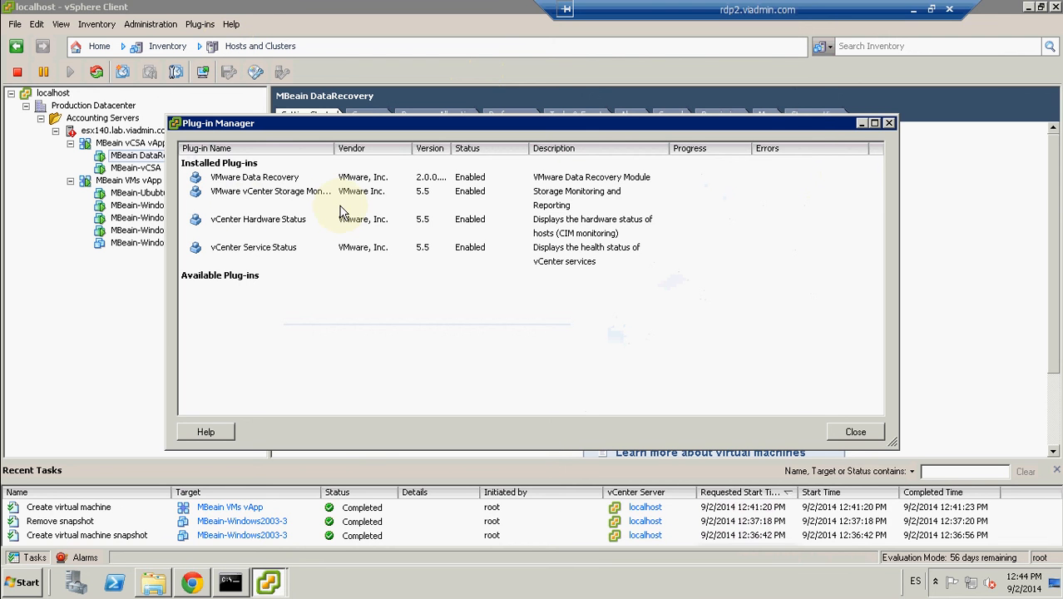
{"action": "left_click", "coordinate": [888, 124]}
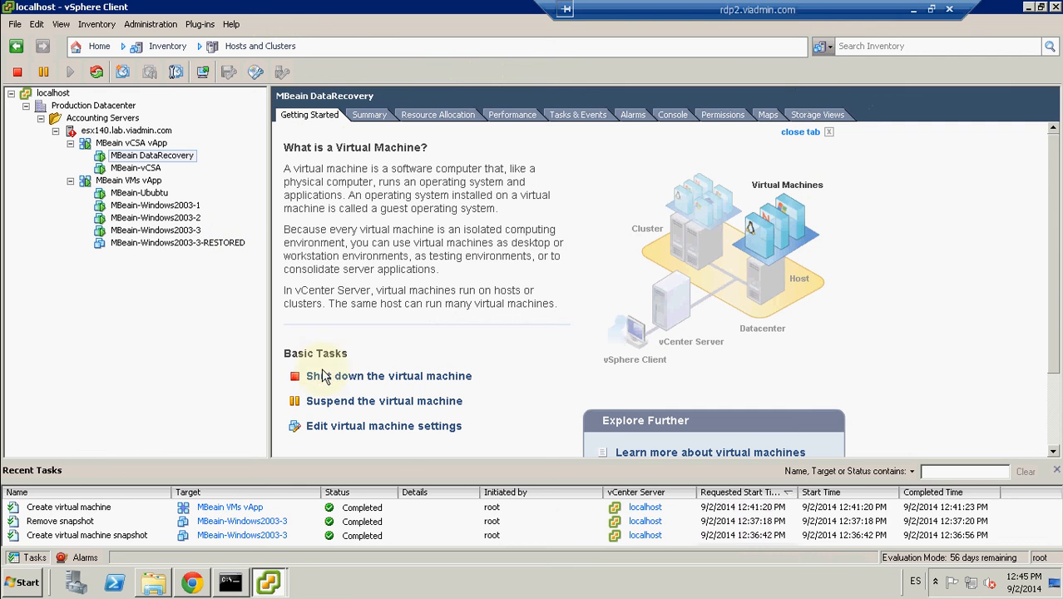
{"action": "left_click", "coordinate": [932, 11]}
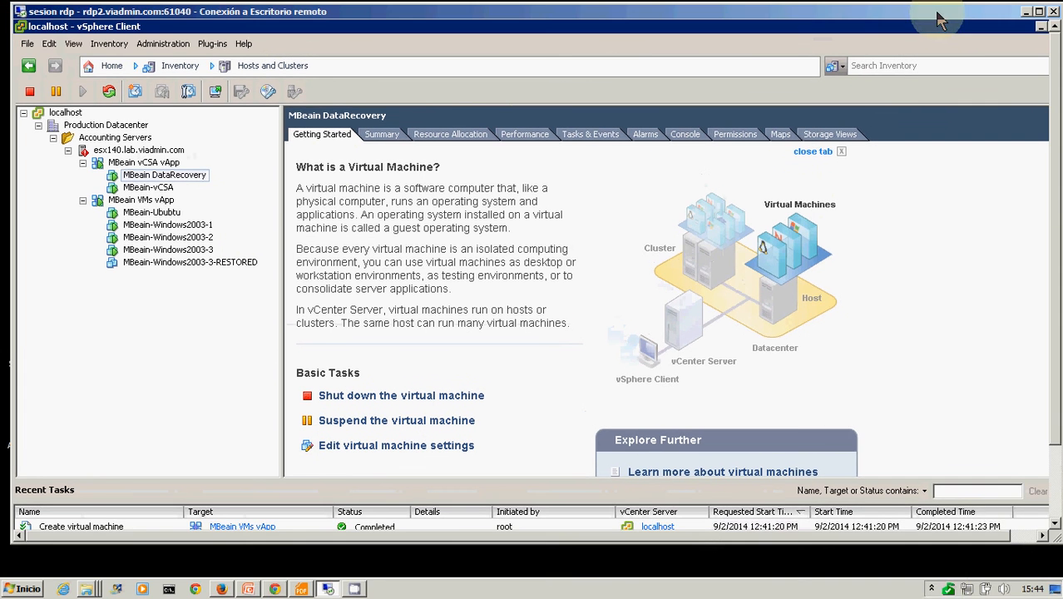
{"action": "left_click", "coordinate": [933, 589]}
{"action": "left_click", "coordinate": [905, 526]}
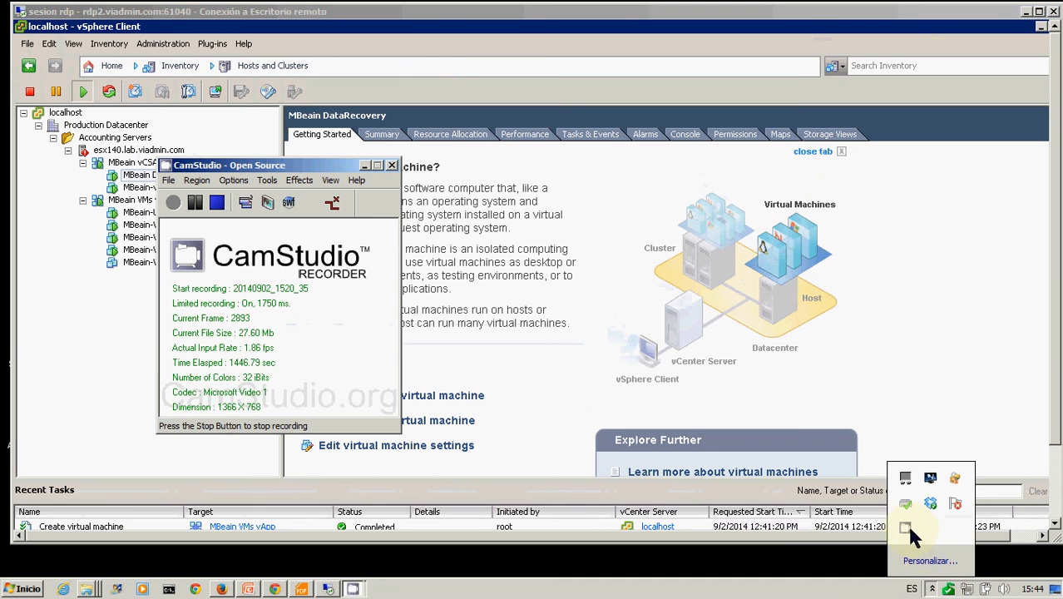